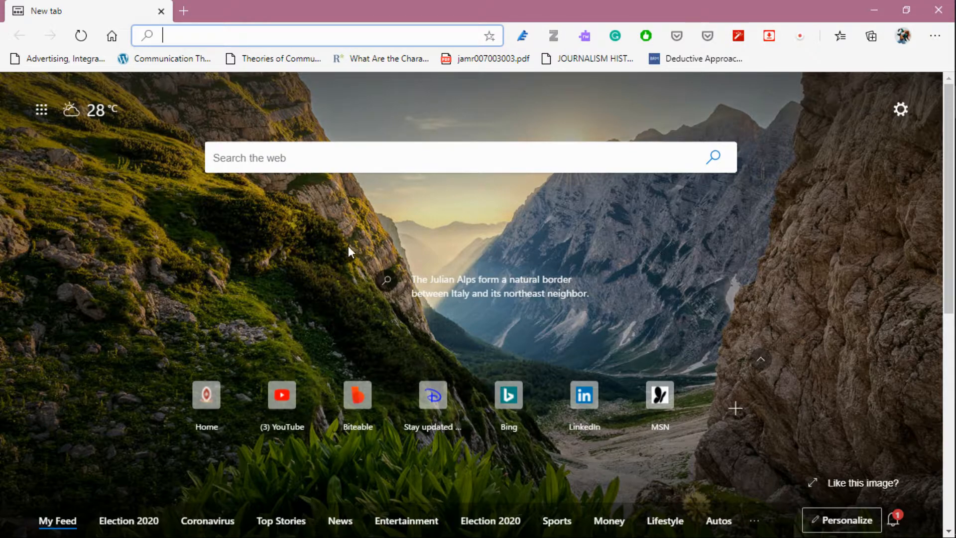
Search the web for CANVA and open the Canva Log In link from the results.
click(300, 158)
text(CANVA)
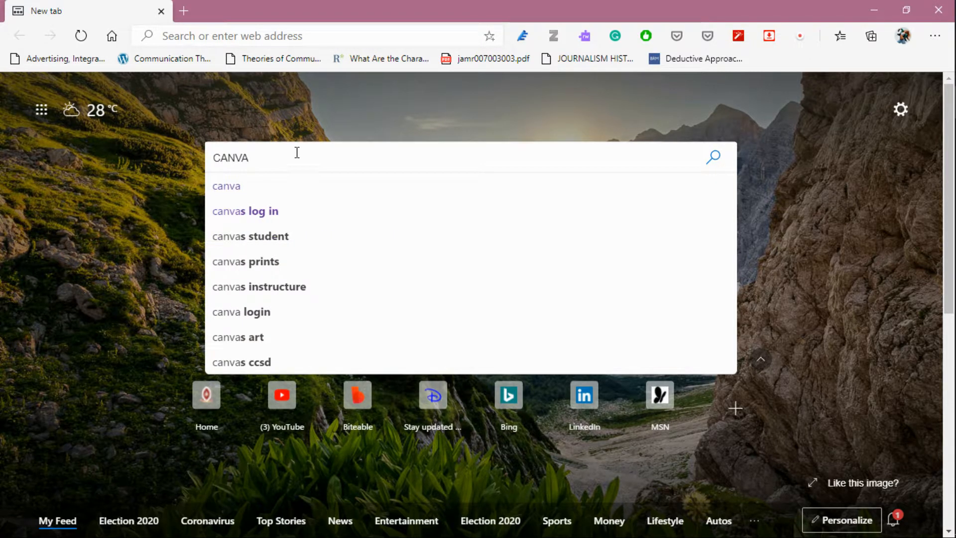
click(256, 185)
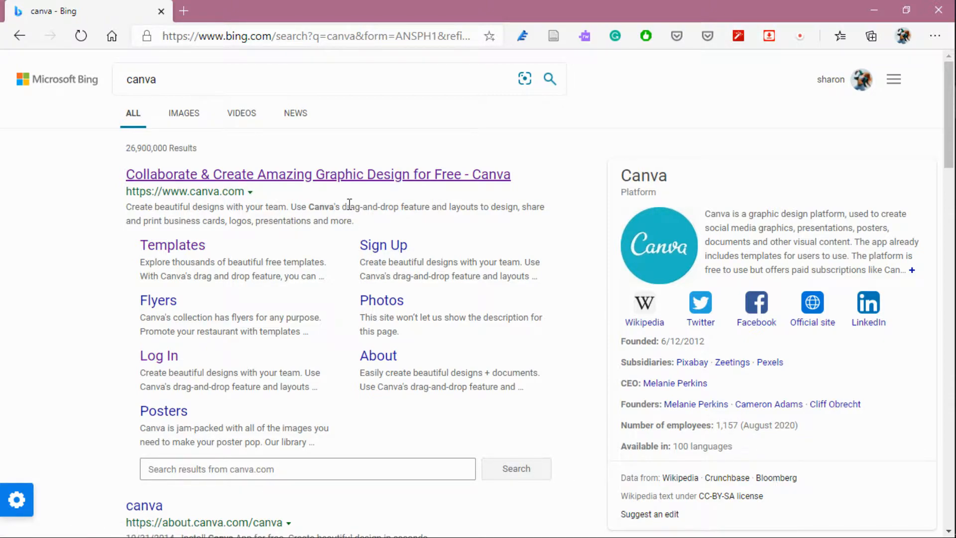
click(171, 357)
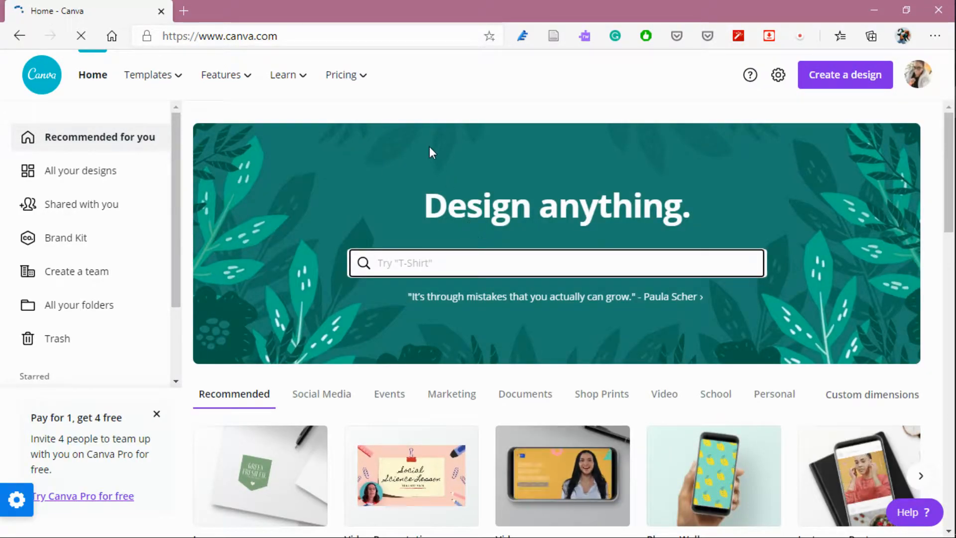
Start a new design with custom dimensions and switch the unit to inches.
scroll(512, 204, down, 1)
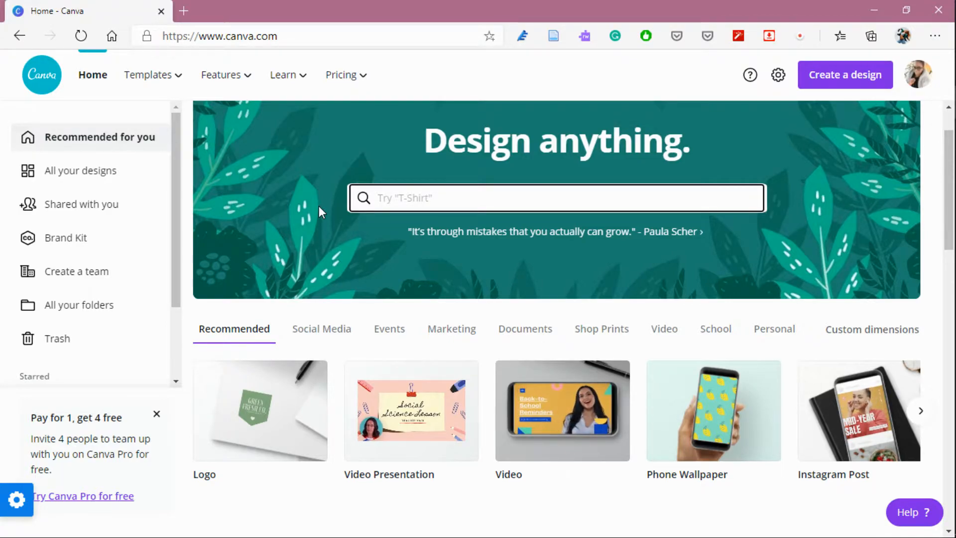
click(831, 88)
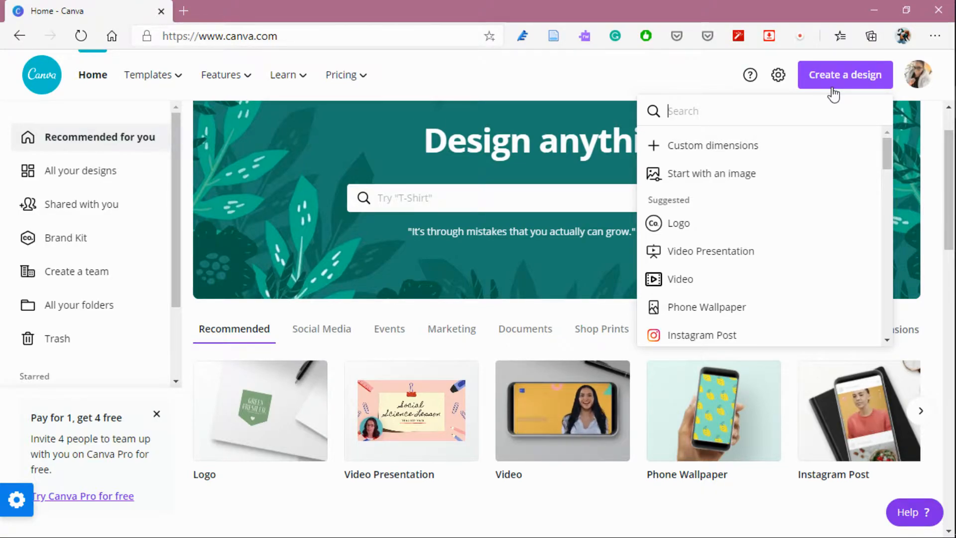
click(762, 142)
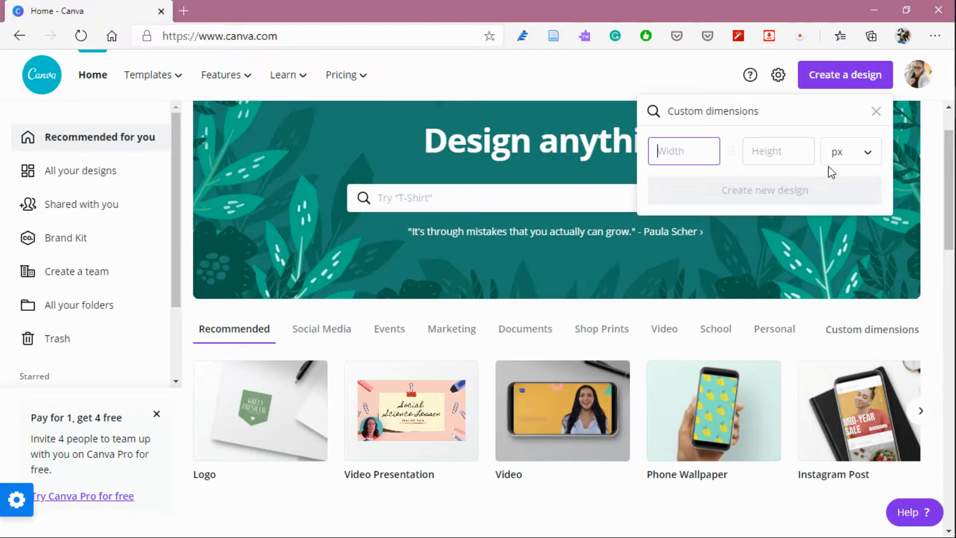
click(874, 164)
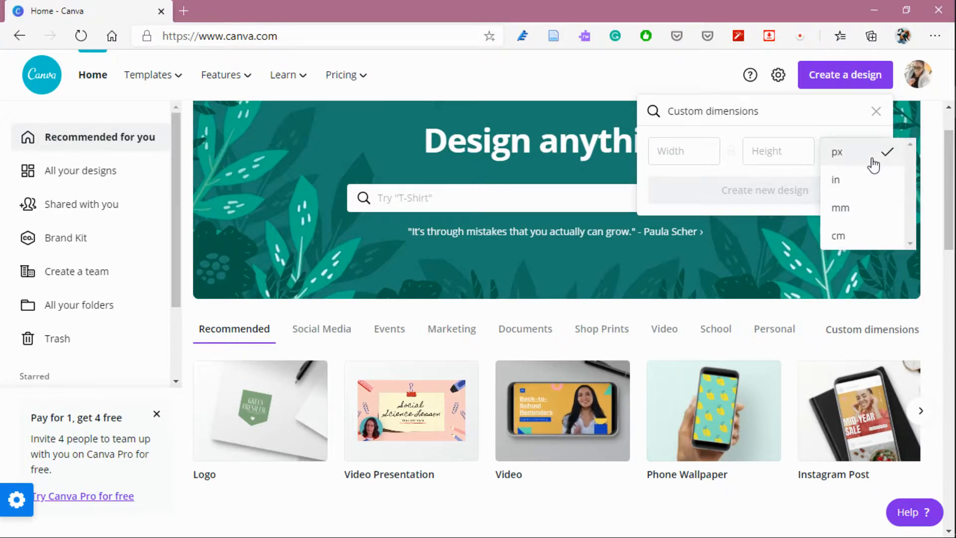
click(848, 180)
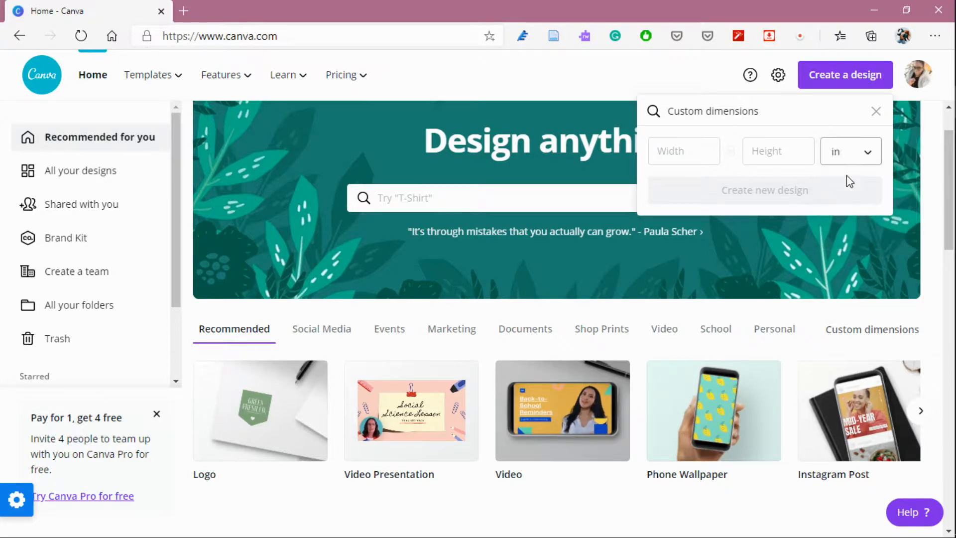
Set the width to 8.5 and height to 10 inches and create the new design.
click(667, 154)
text(8.5)
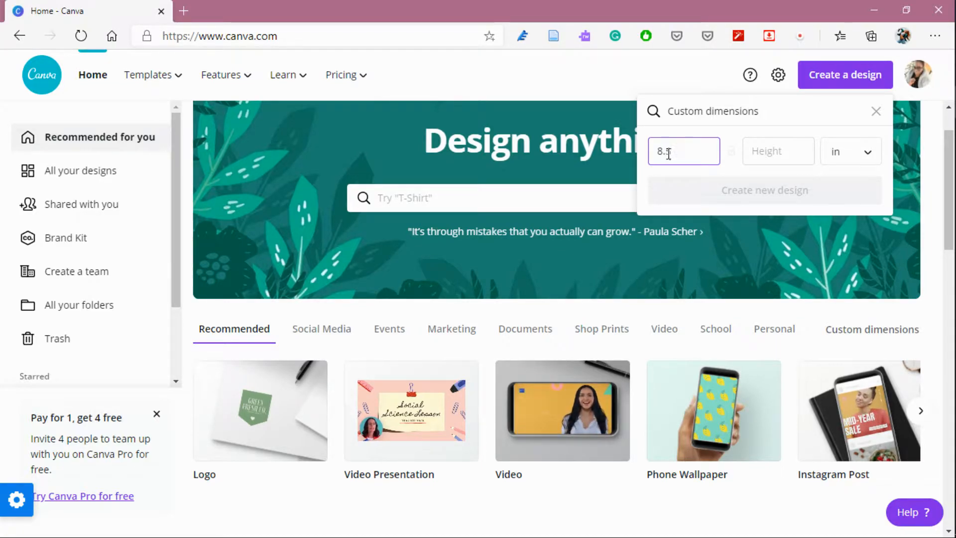
click(784, 150)
text(10)
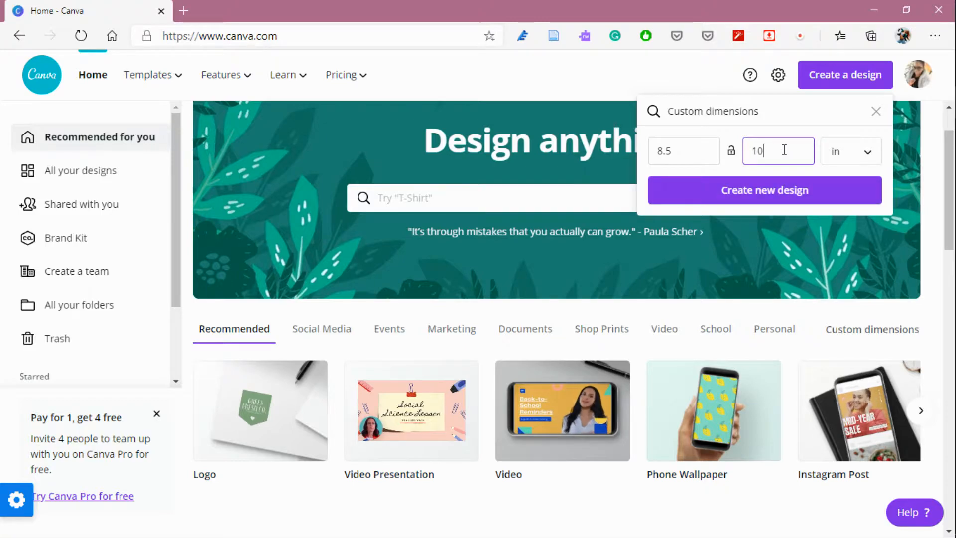
click(754, 190)
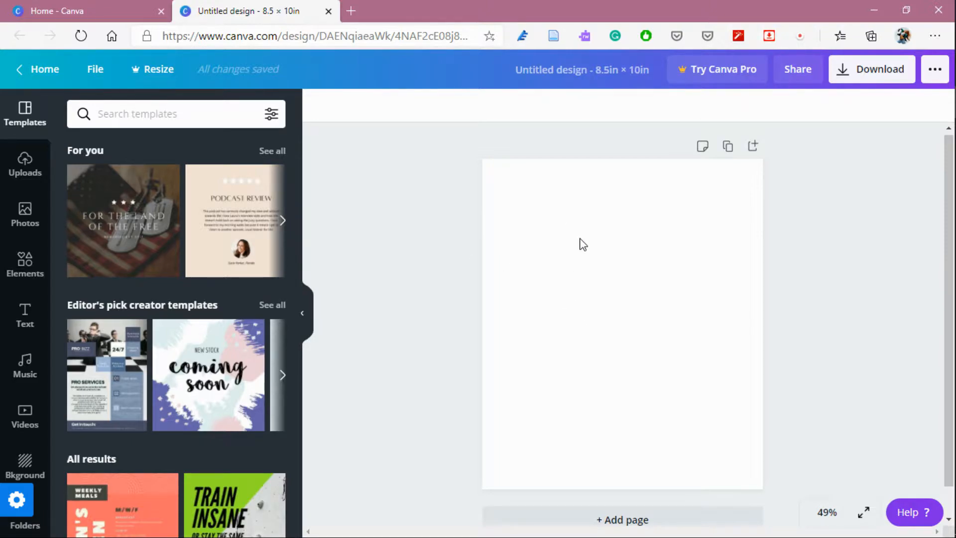
Apply the beige textured background from the recently used backgrounds to the page.
scroll(30, 388, down, 3)
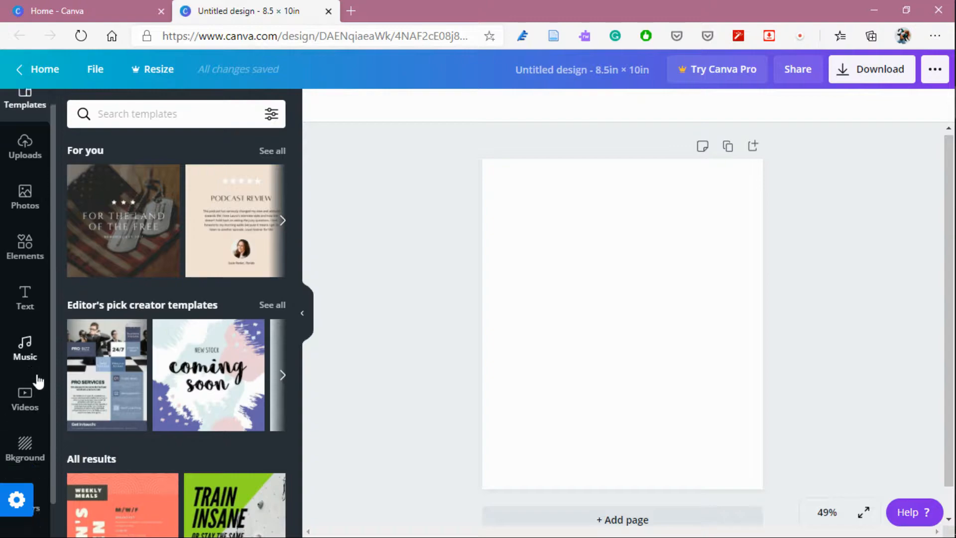
click(22, 415)
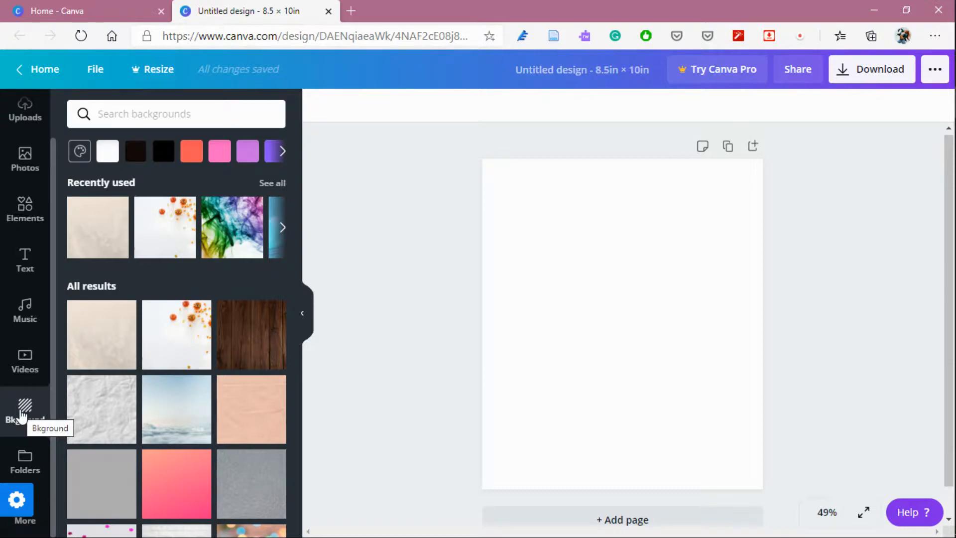
scroll(218, 335, down, 5)
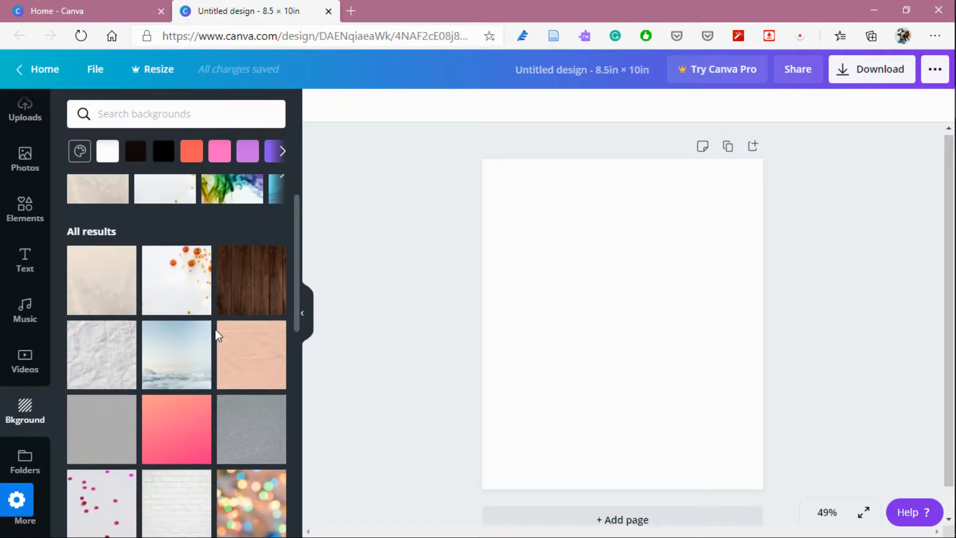
scroll(215, 330, down, 8)
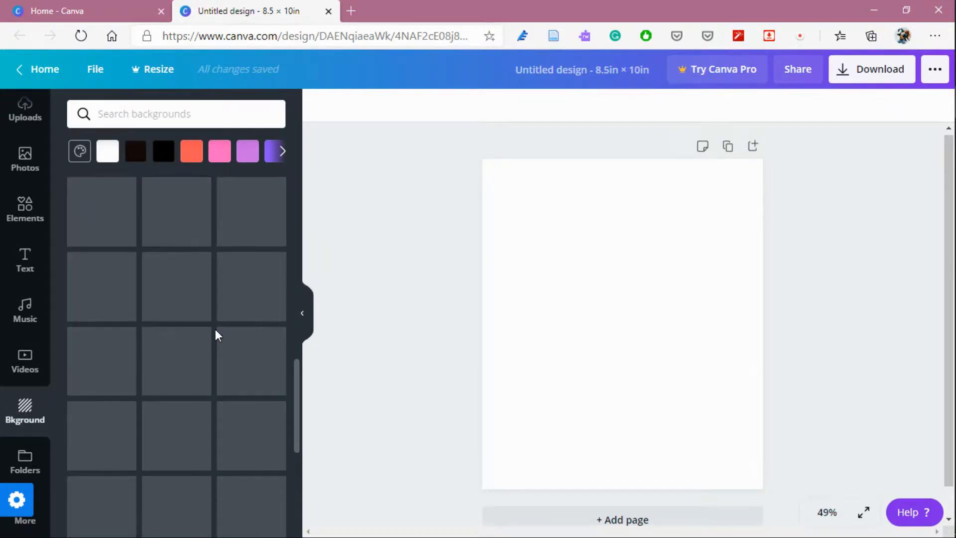
scroll(215, 330, down, 3)
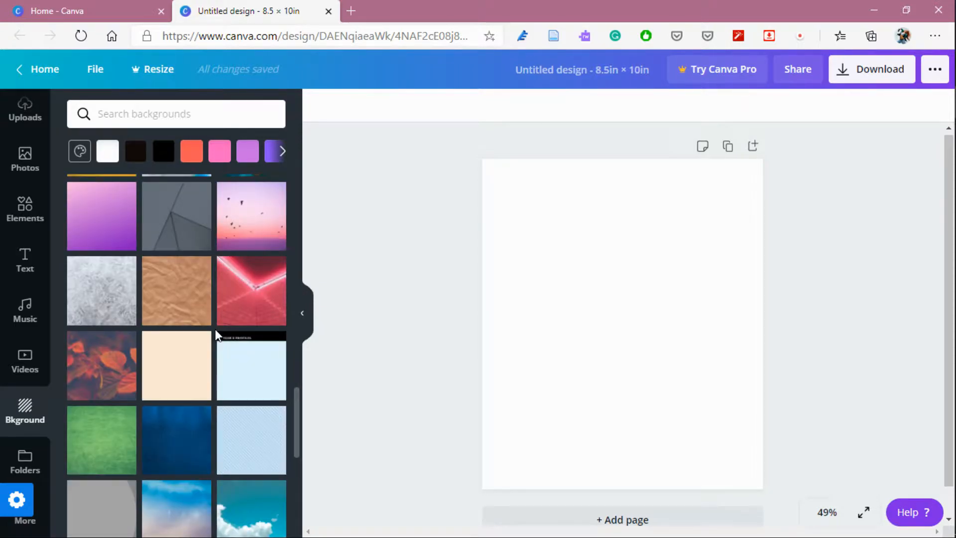
scroll(216, 330, up, 6)
scroll(216, 330, down, 12)
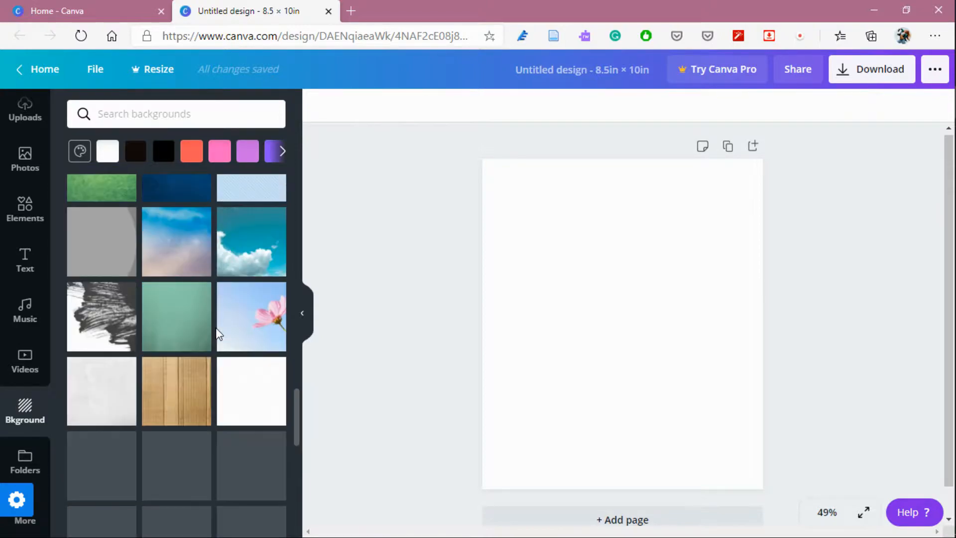
scroll(216, 327, up, 3)
scroll(216, 327, up, 10)
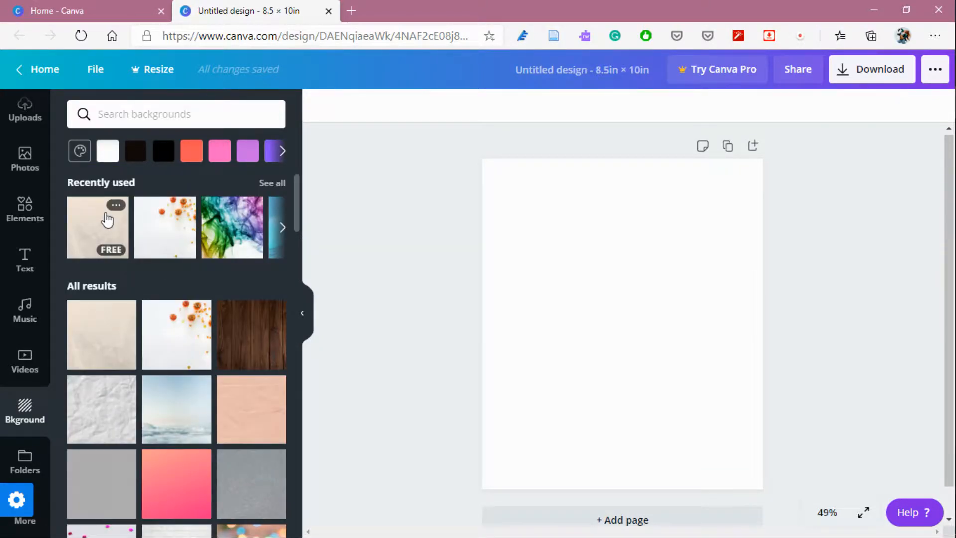
click(107, 218)
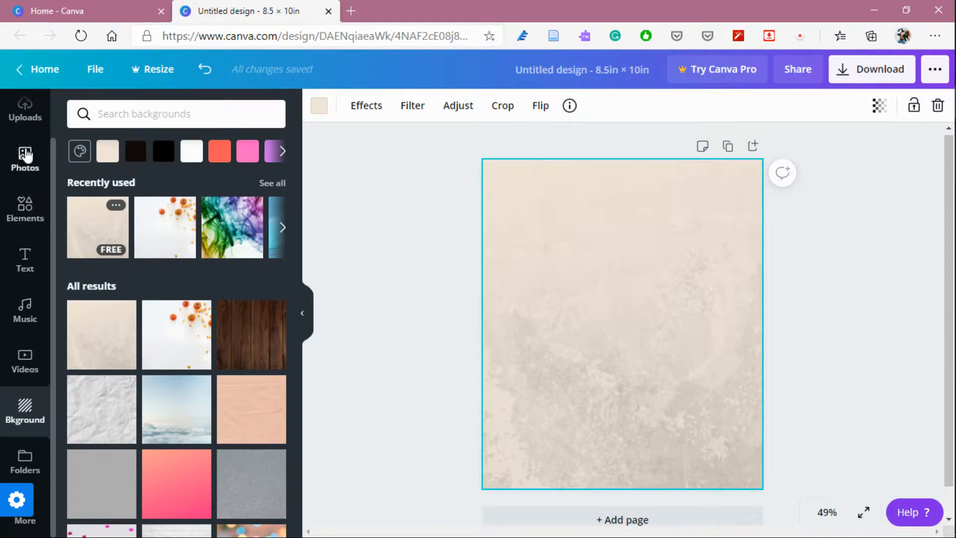
Browse the stock photo library for a suitable image.
scroll(25, 156, up, 1)
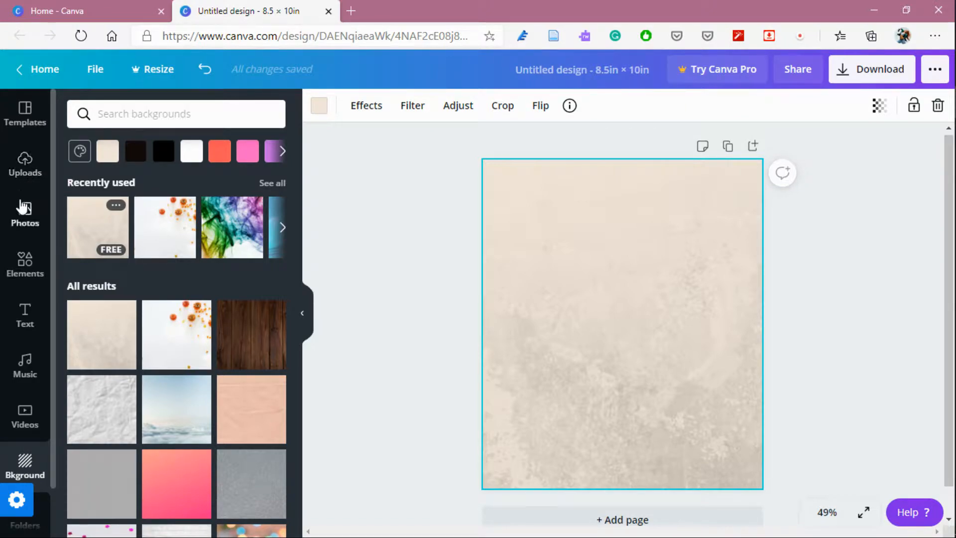
click(24, 220)
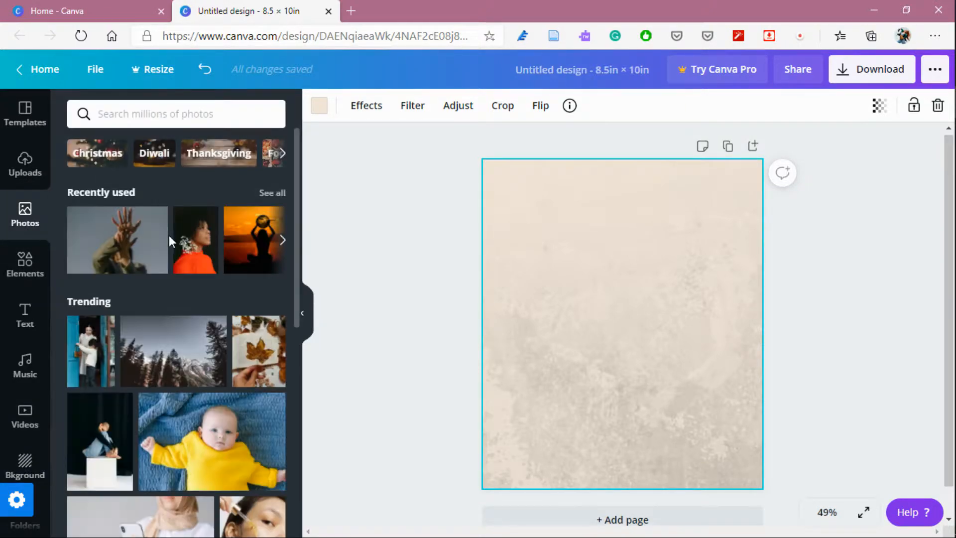
scroll(255, 192, down, 7)
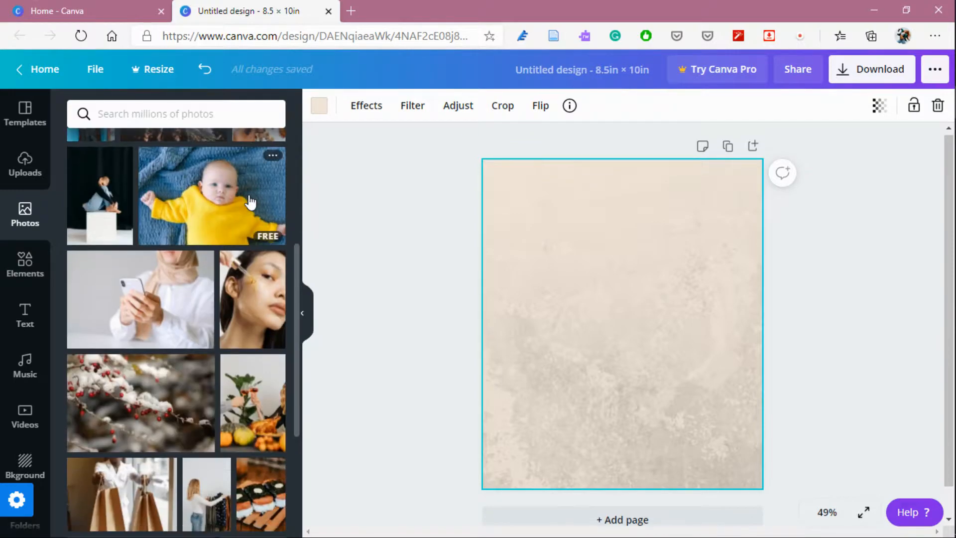
scroll(249, 204, down, 3)
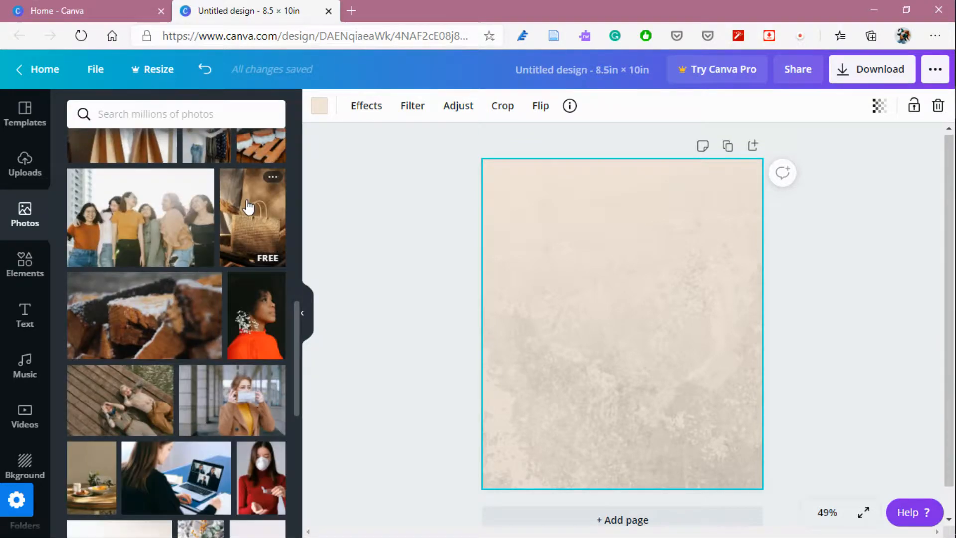
scroll(249, 207, down, 8)
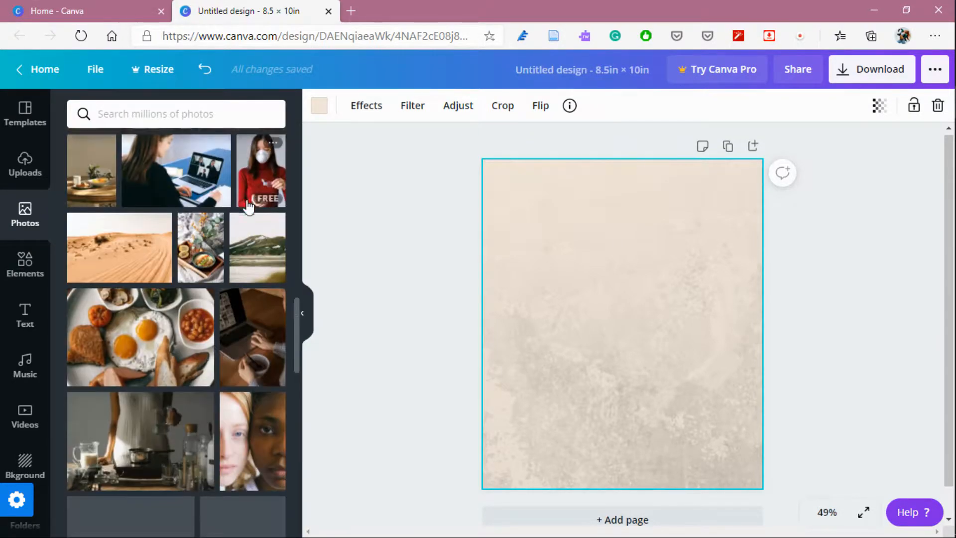
scroll(247, 206, down, 5)
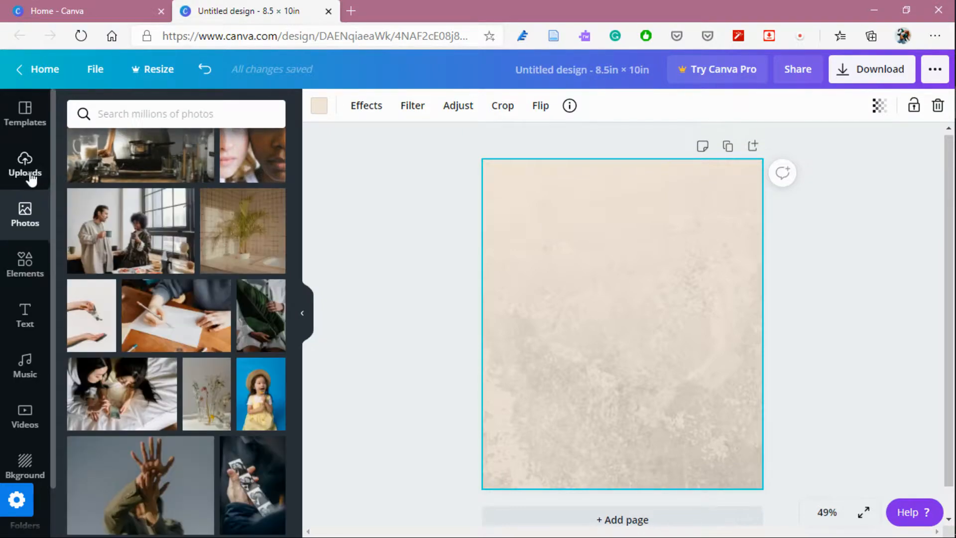
Add the uploaded three-hearts image from the uploads to the page.
click(28, 170)
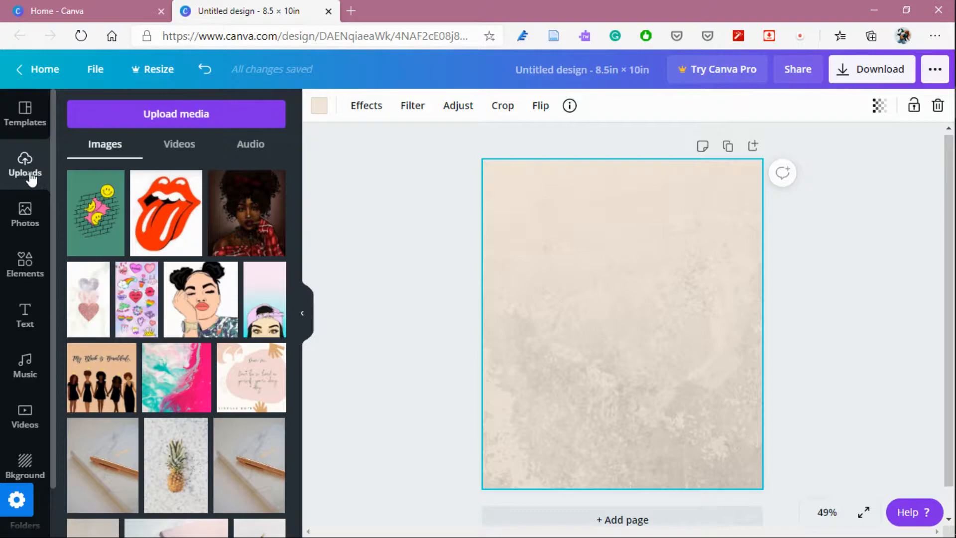
scroll(117, 252, down, 10)
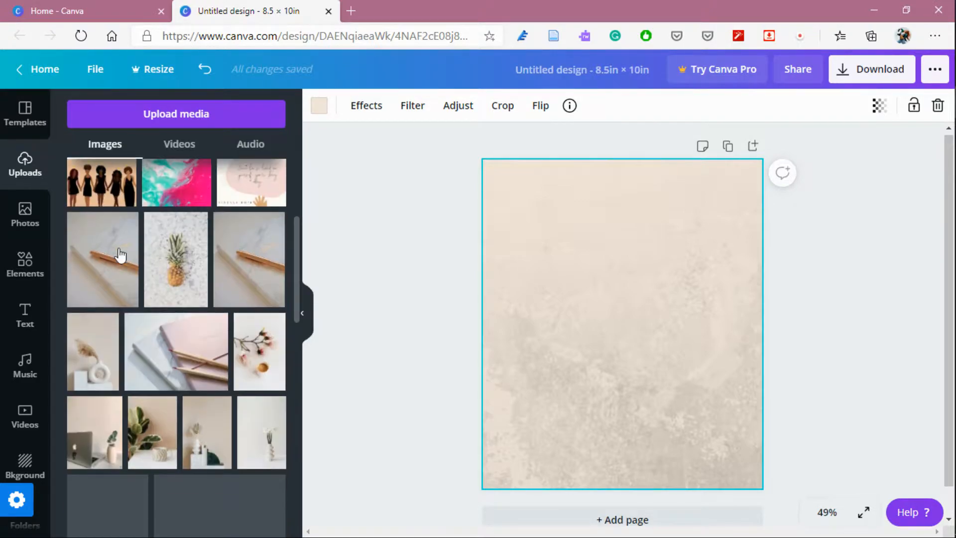
scroll(120, 255, down, 6)
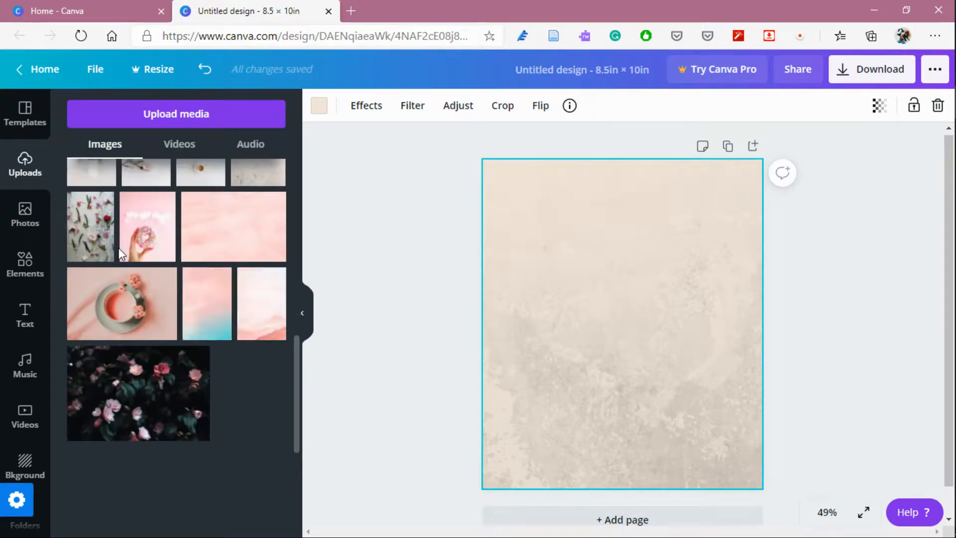
scroll(119, 255, down, 3)
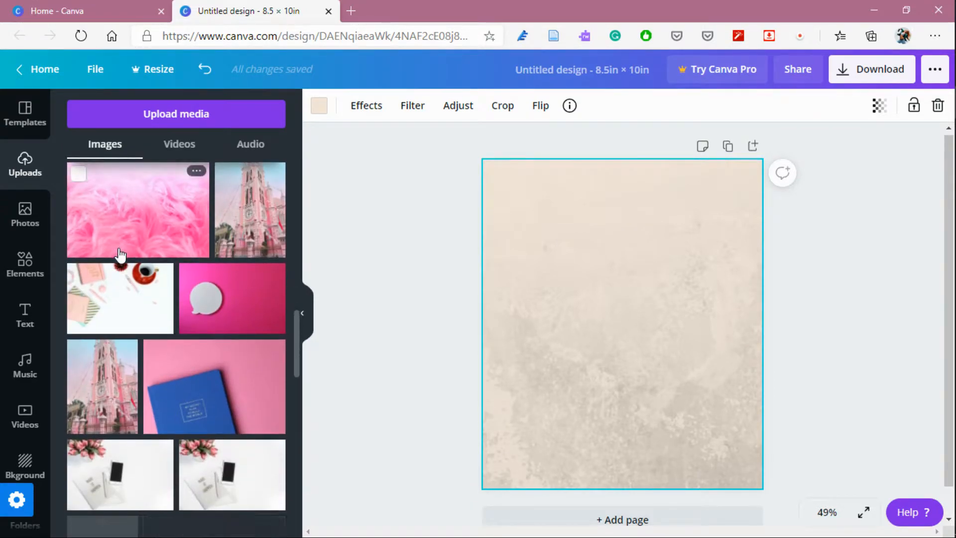
scroll(120, 255, down, 1)
scroll(119, 255, down, 4)
scroll(119, 255, up, 8)
scroll(119, 254, up, 10)
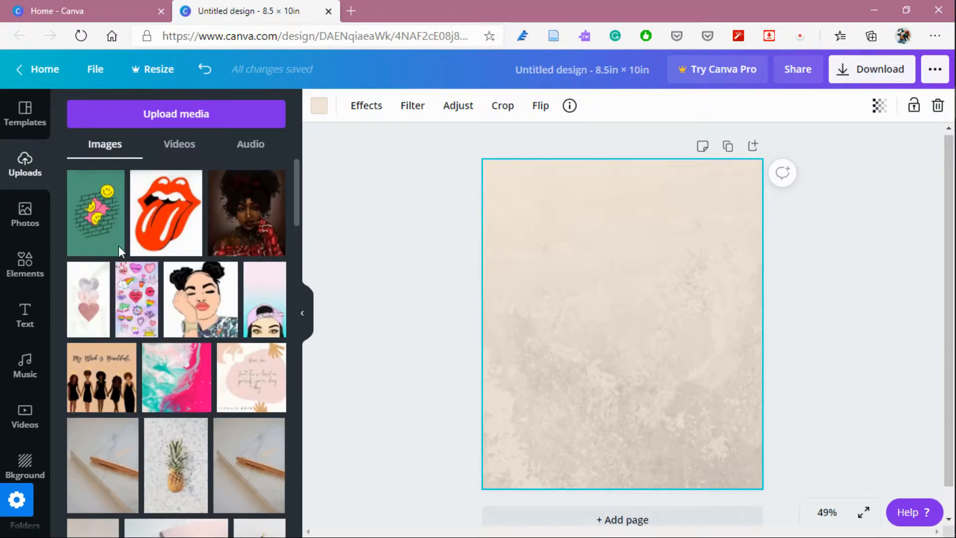
click(89, 307)
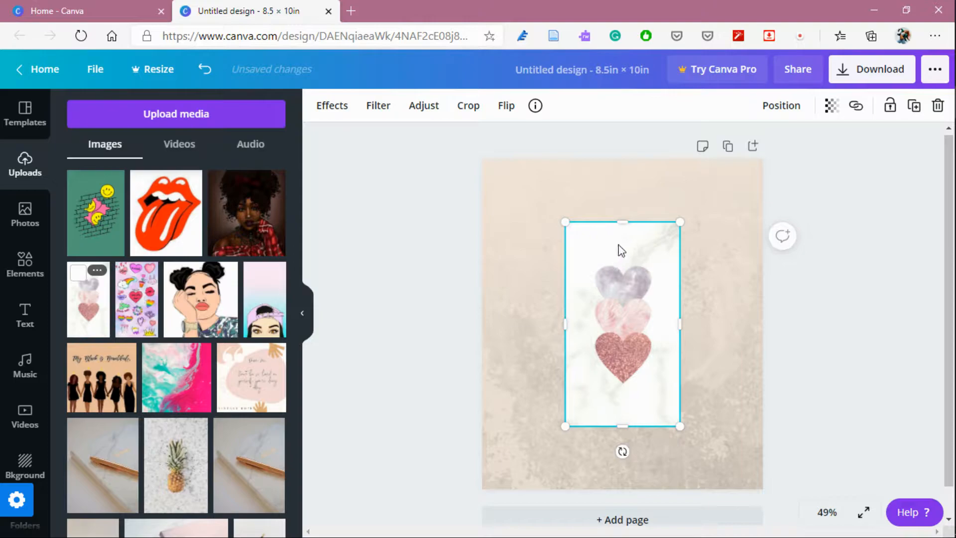
Resize the hearts image and reposition it toward the lower centre of the page.
drag(679, 222, 745, 273)
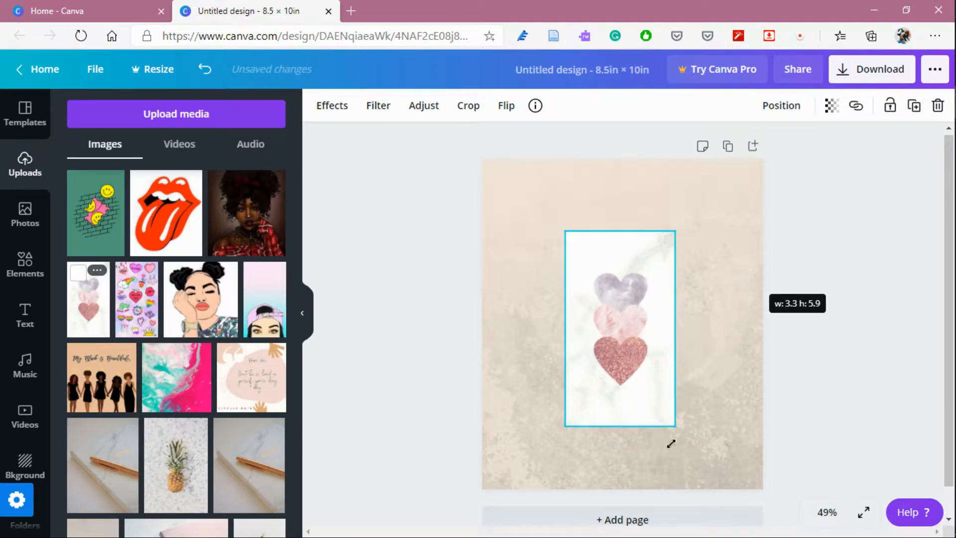
drag(675, 415, 680, 388)
drag(660, 319, 691, 321)
drag(642, 230, 665, 287)
click(726, 311)
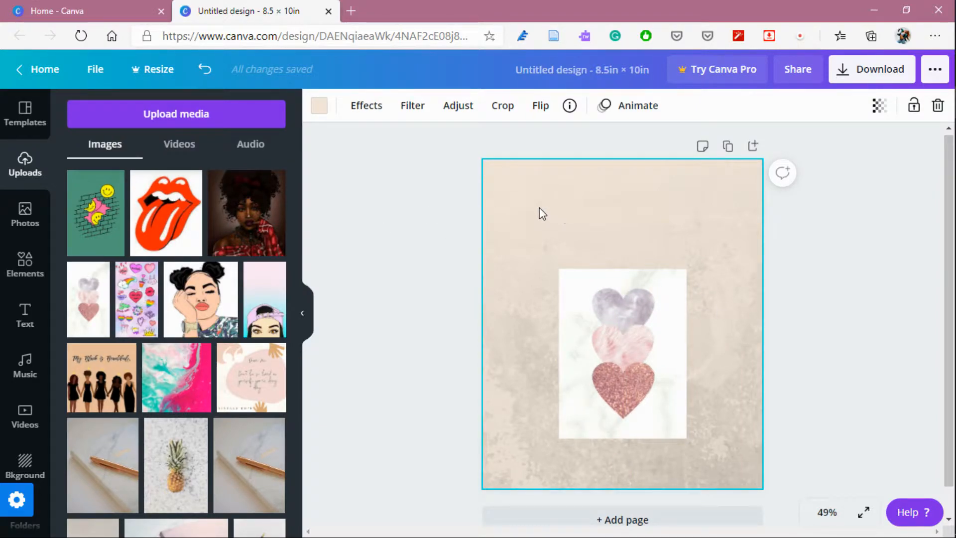
Add a subheading text box to the page.
click(22, 322)
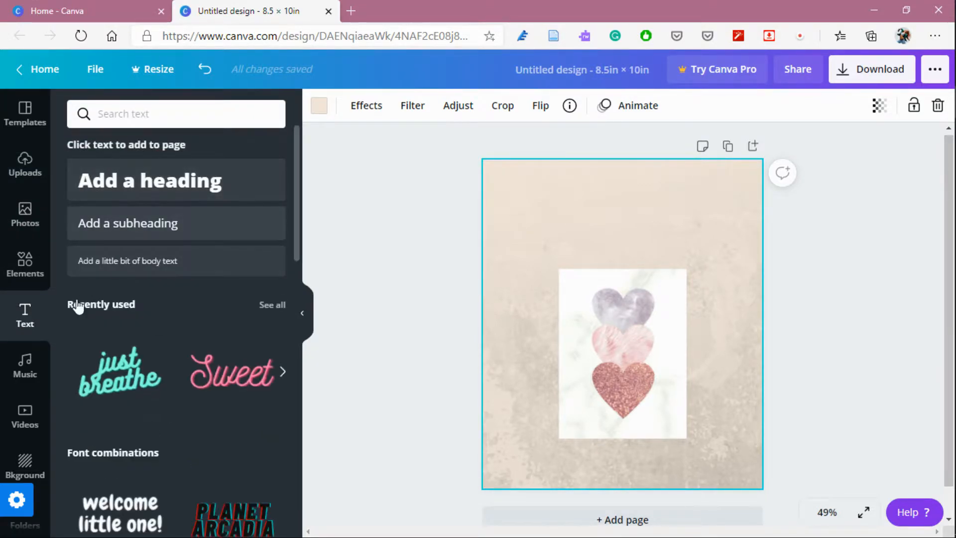
click(116, 238)
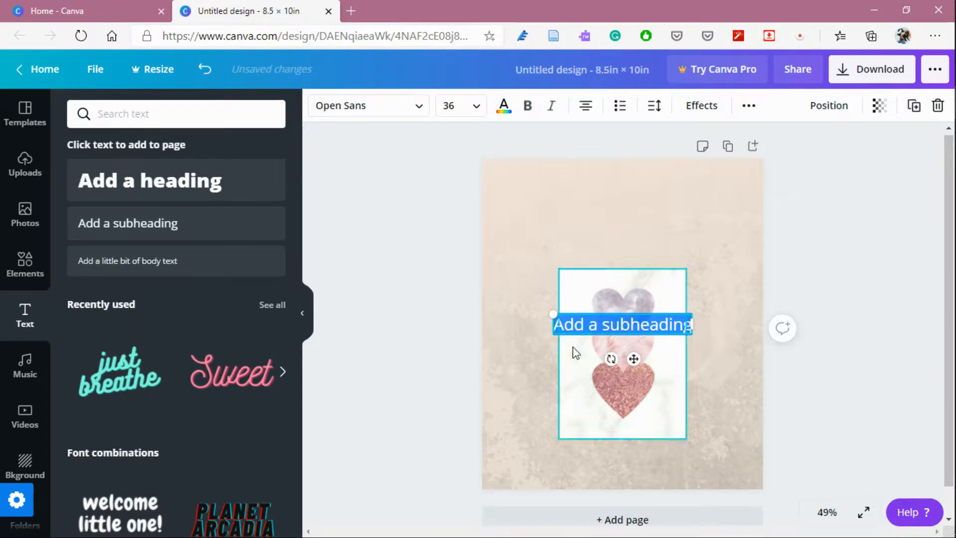
Move the subheading text box up to near the top of the page, above the hearts image.
drag(674, 328, 639, 283)
click(660, 323)
double_click(662, 321)
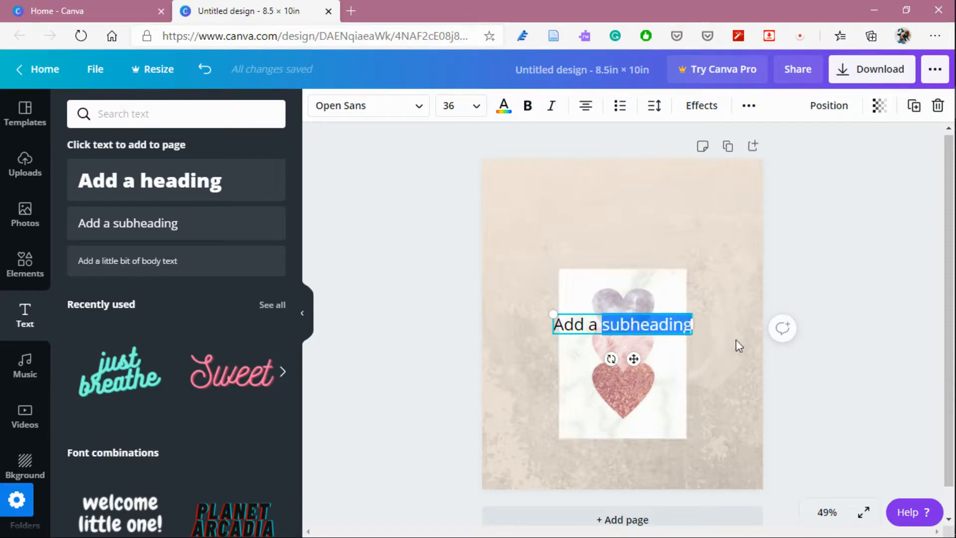
click(702, 339)
drag(685, 328, 680, 210)
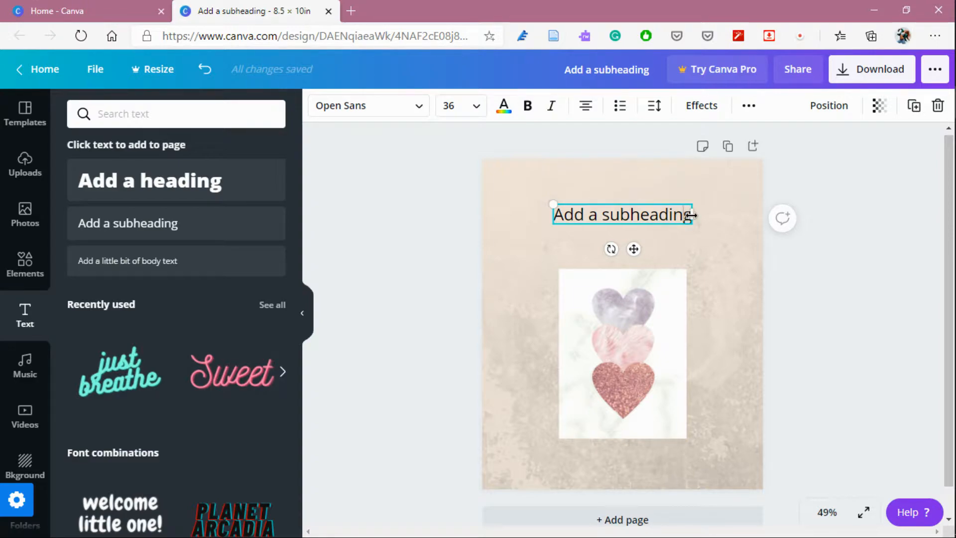
drag(569, 215, 691, 220)
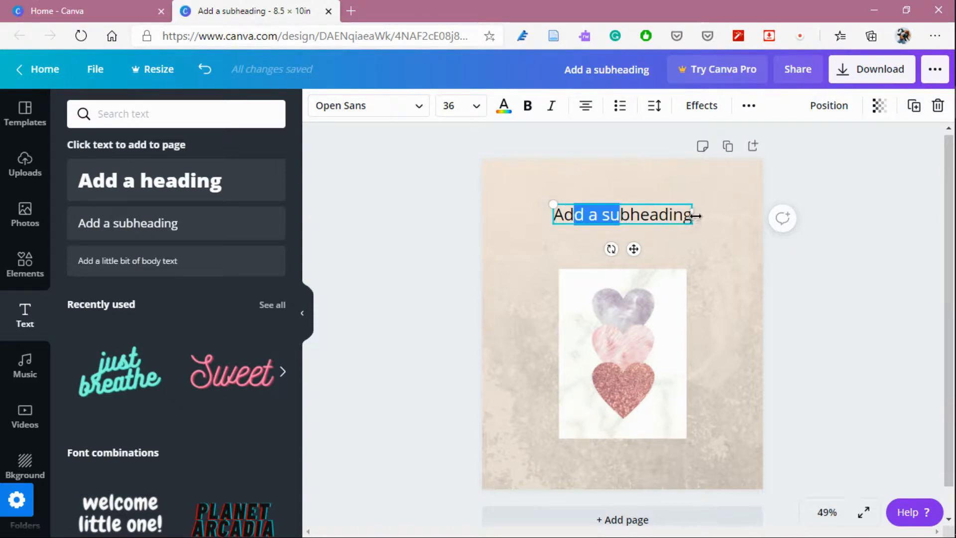
click(685, 215)
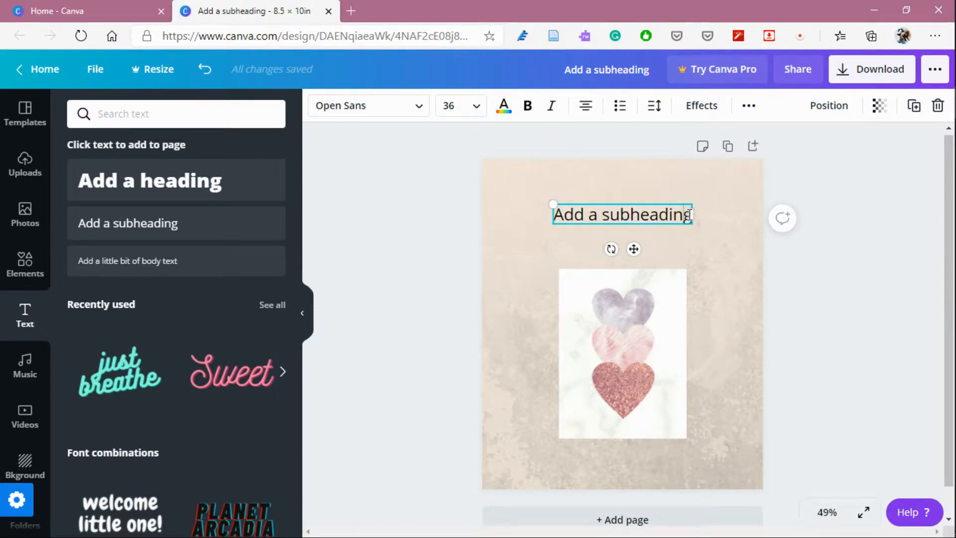
Replace the subheading text with "LOVE IN PASTEL PINK".
drag(689, 215, 550, 222)
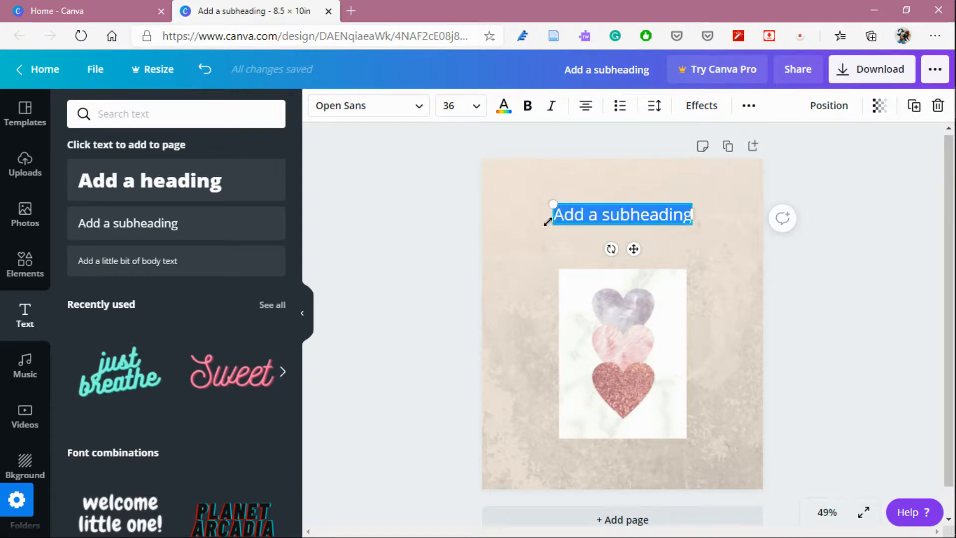
text(LO)
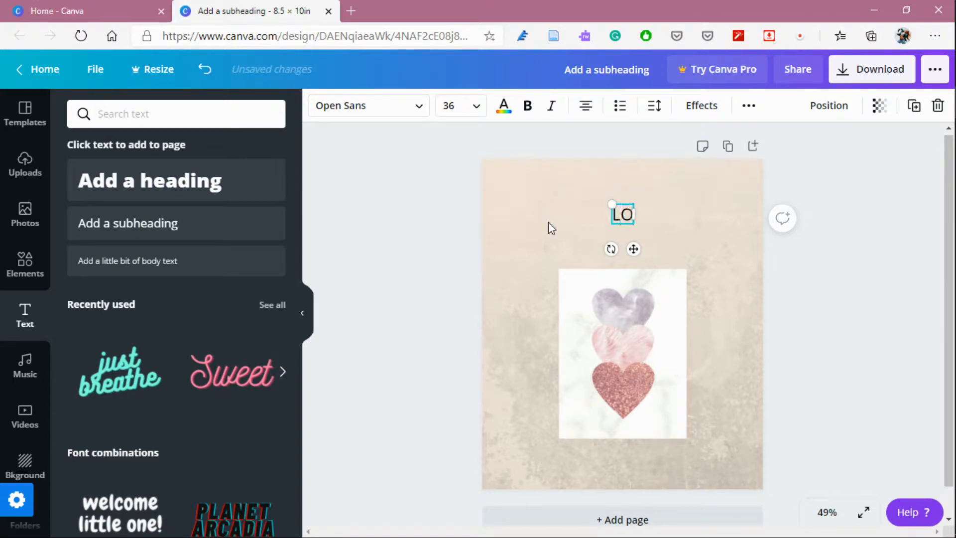
text(VE IN)
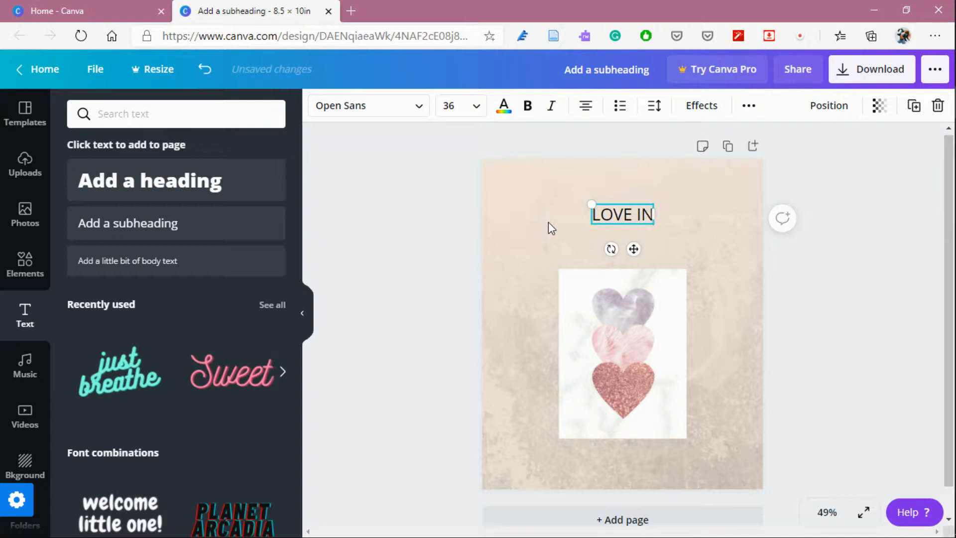
text( PASTEL)
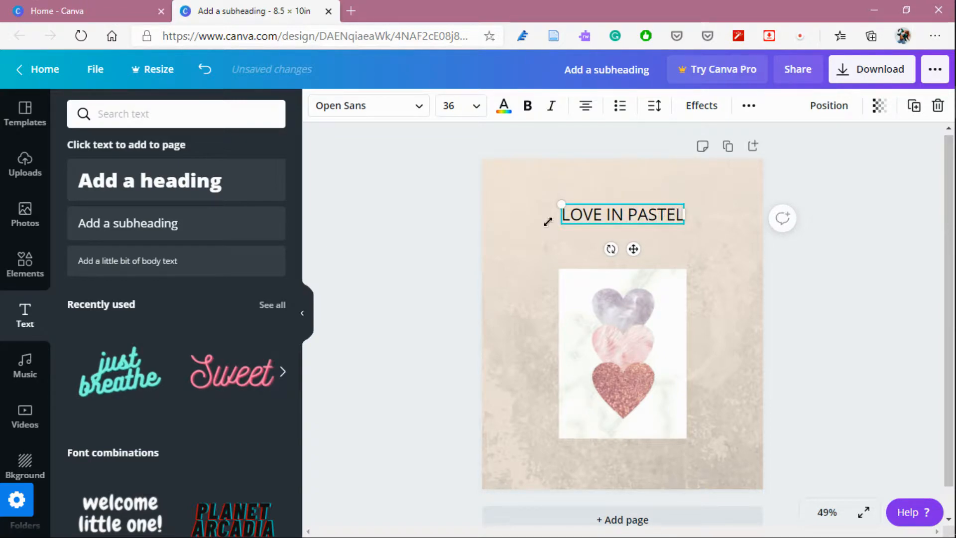
text( PIK)
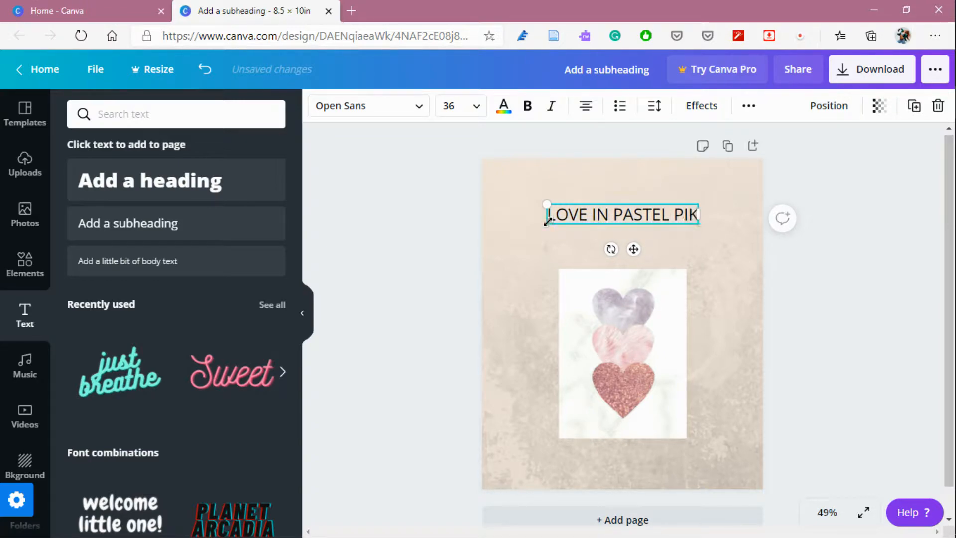
key(BackSpace)
text(NK)
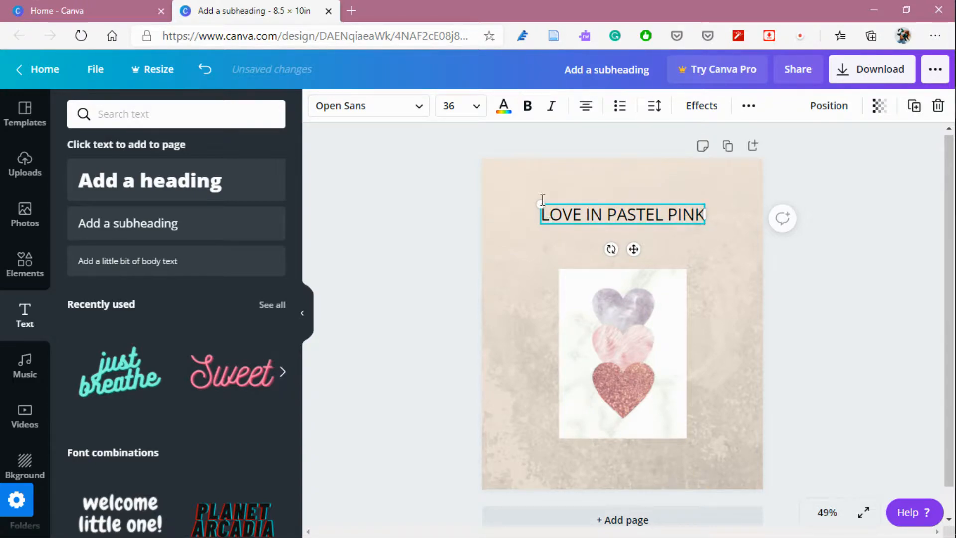
click(447, 208)
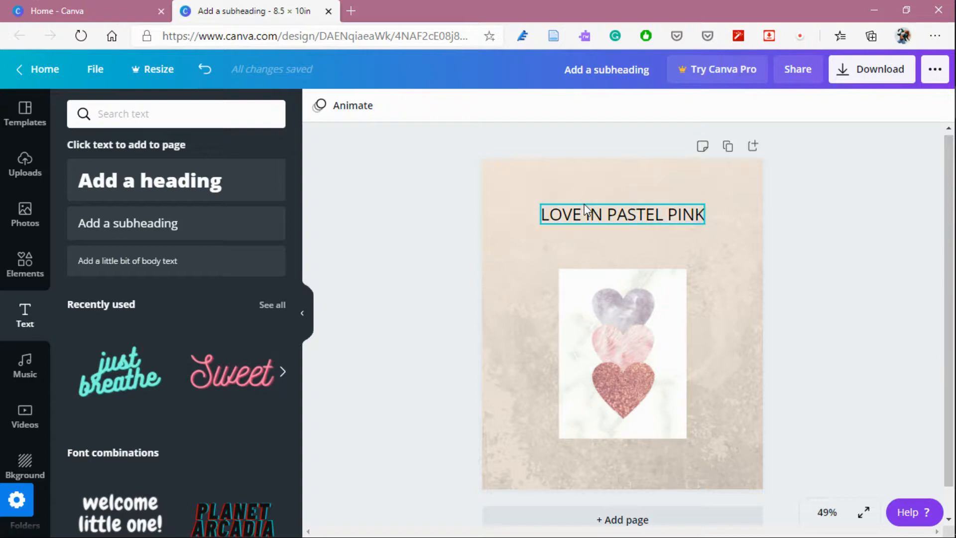
Change the title's font to Alegreya after trying Josefin Sans Regular and Cheque.
click(589, 219)
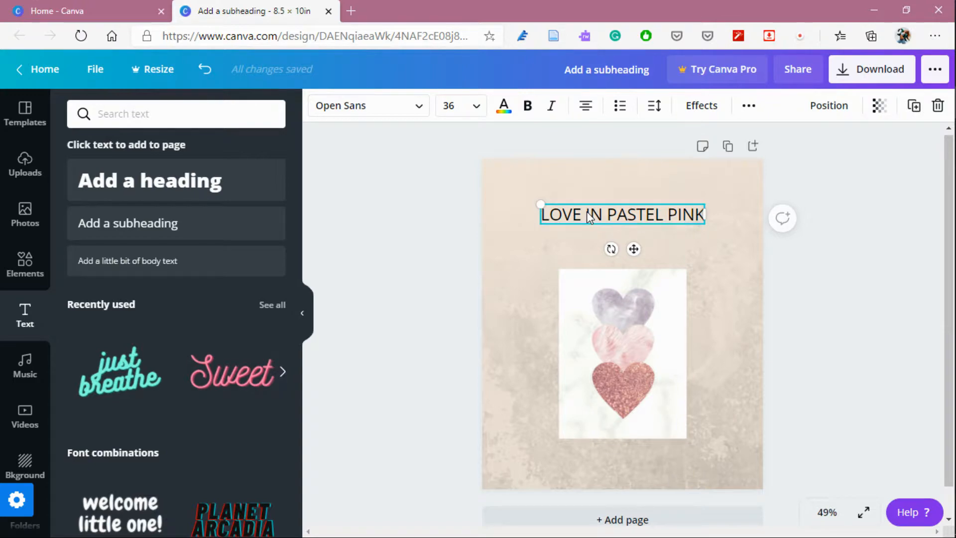
click(418, 110)
click(147, 214)
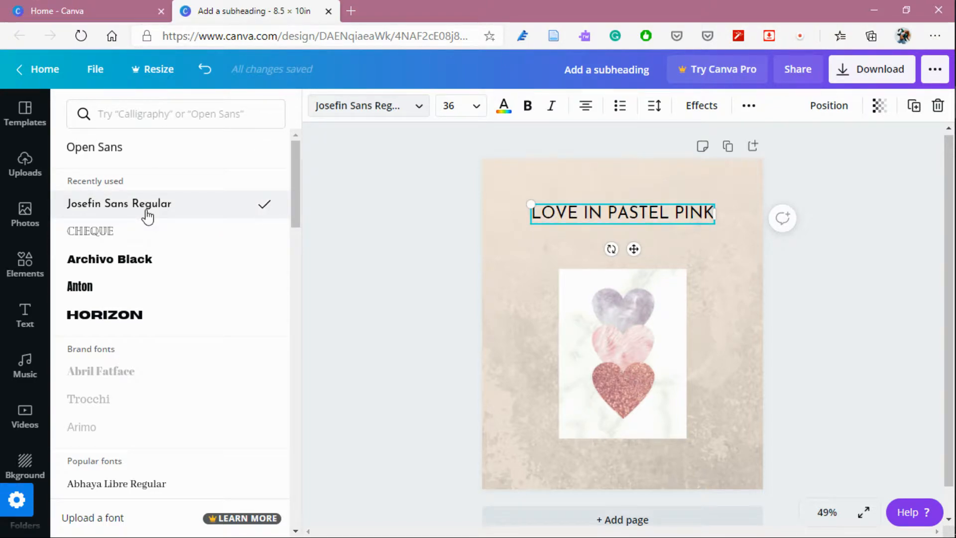
click(141, 230)
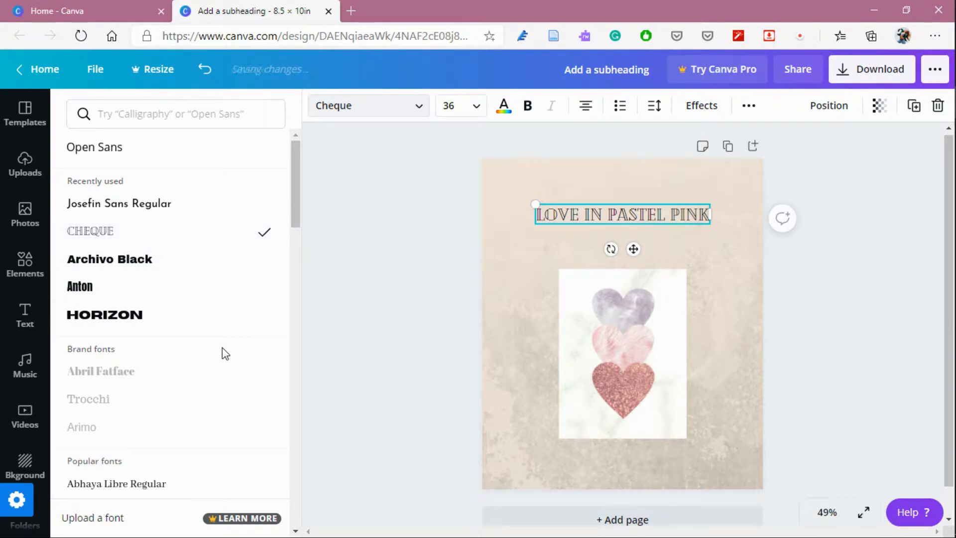
scroll(223, 355, down, 5)
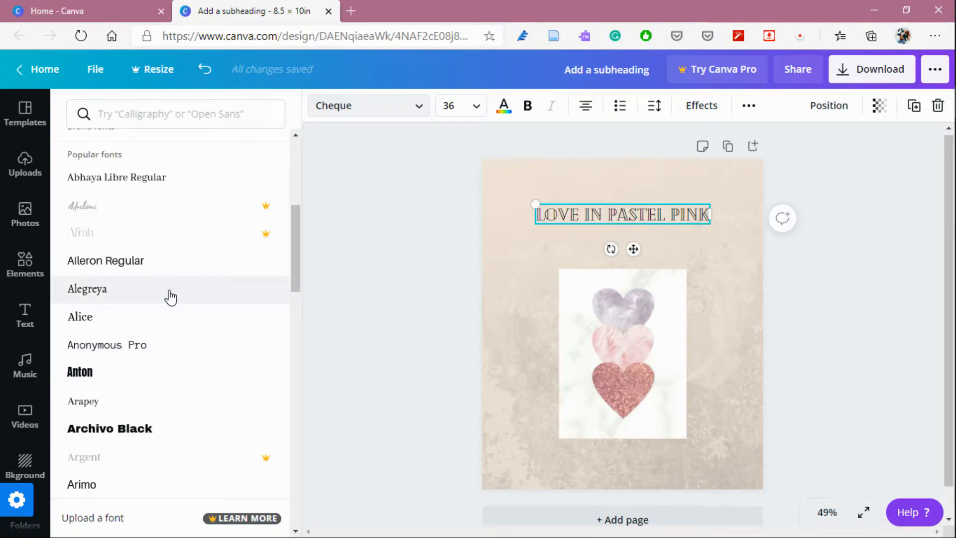
click(171, 297)
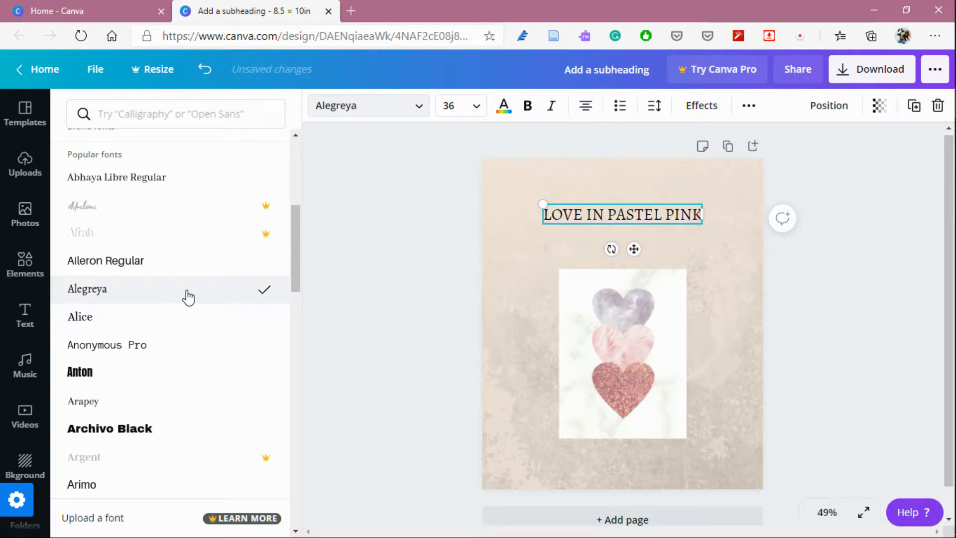
click(536, 279)
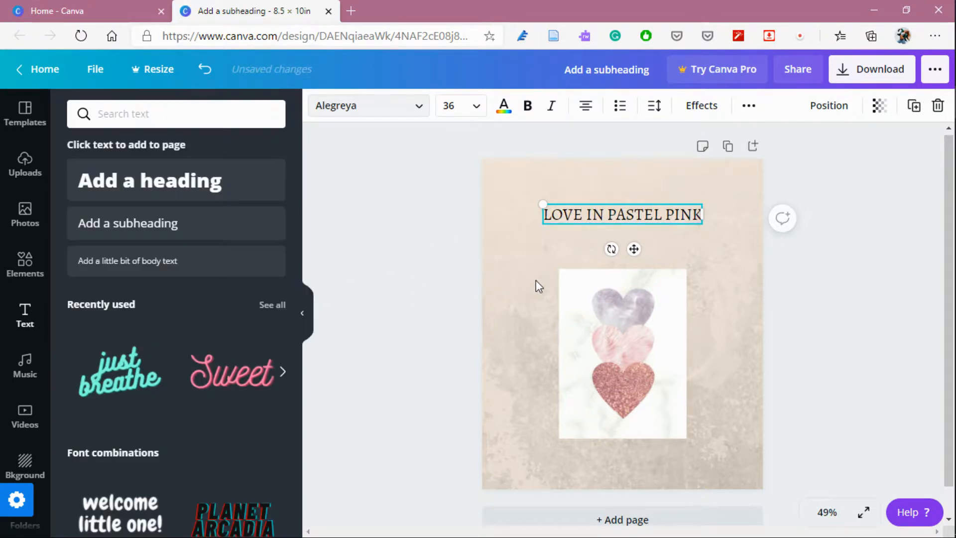
Nudge the LOVE IN PASTEL PINK title slightly lower on the page.
click(754, 292)
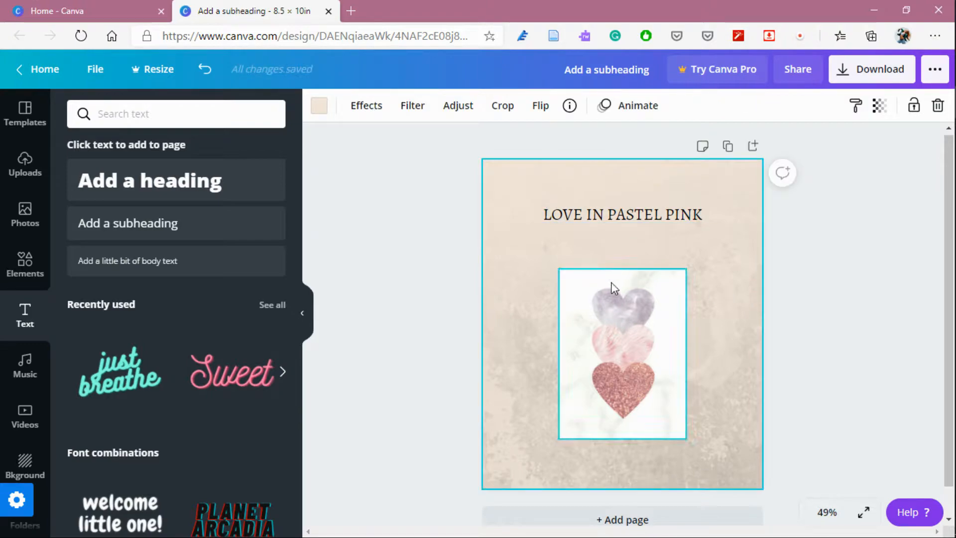
drag(644, 210, 640, 221)
click(740, 279)
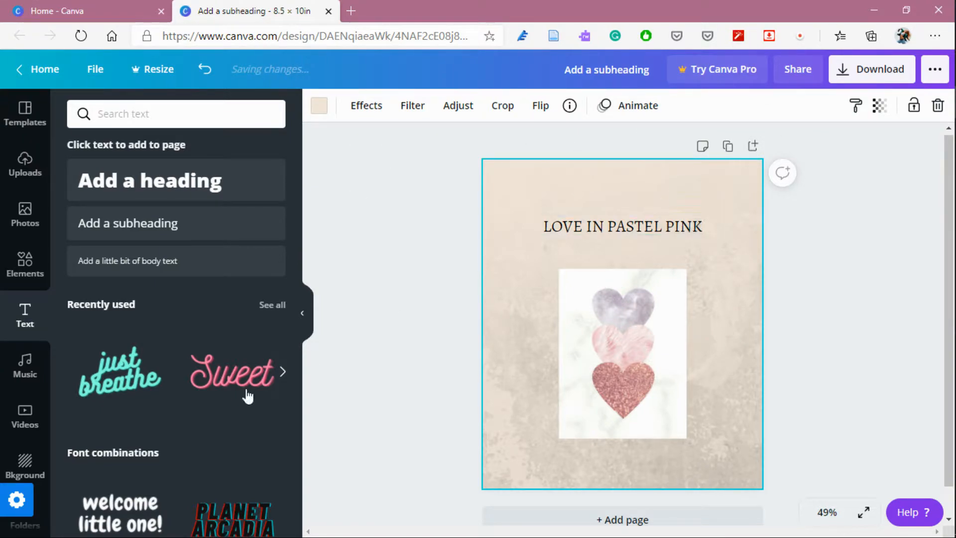
Add a second page to the design and place the uploaded three-hearts image on it.
click(307, 314)
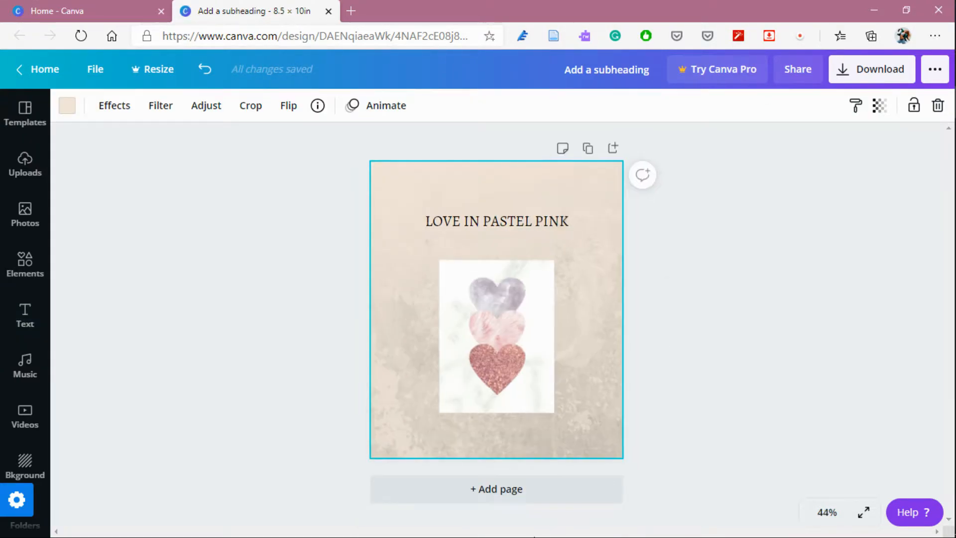
click(730, 262)
click(513, 490)
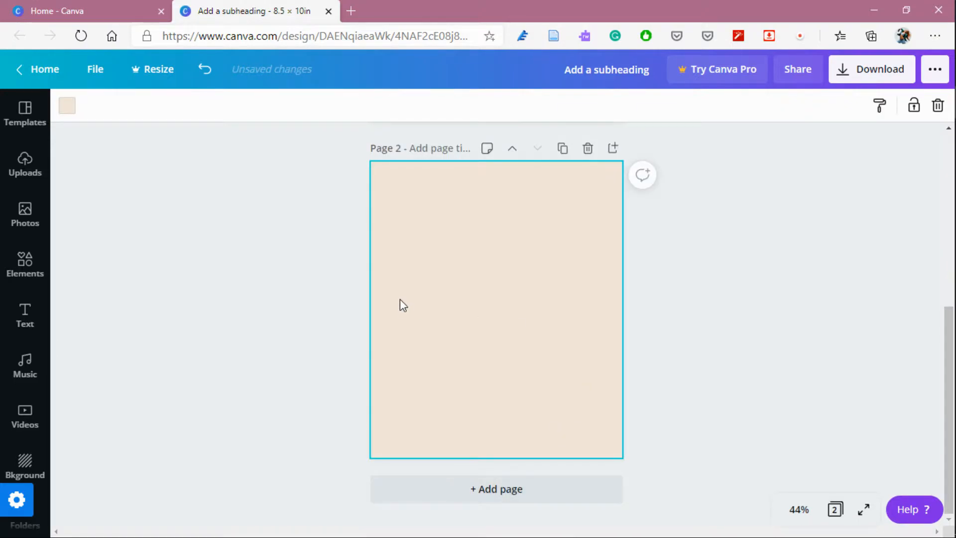
scroll(492, 254, up, 2)
scroll(493, 254, down, 3)
click(31, 174)
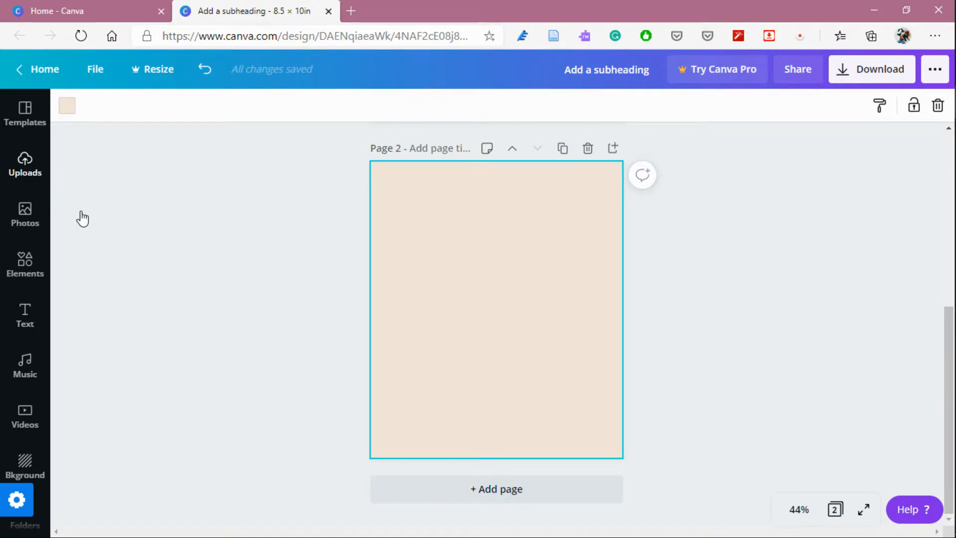
click(110, 313)
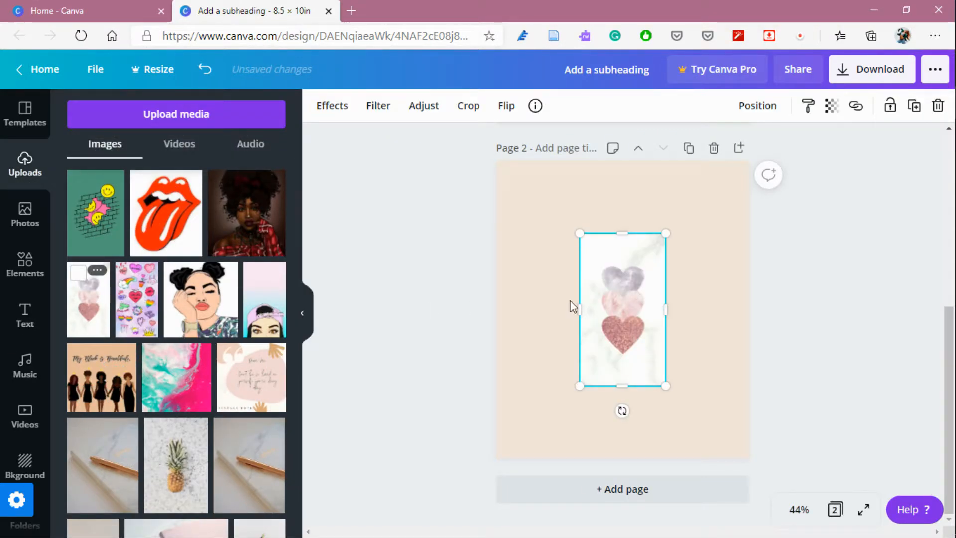
Crop the hearts image's top and bottom and move it toward the lower centre of page 2.
drag(625, 233, 623, 262)
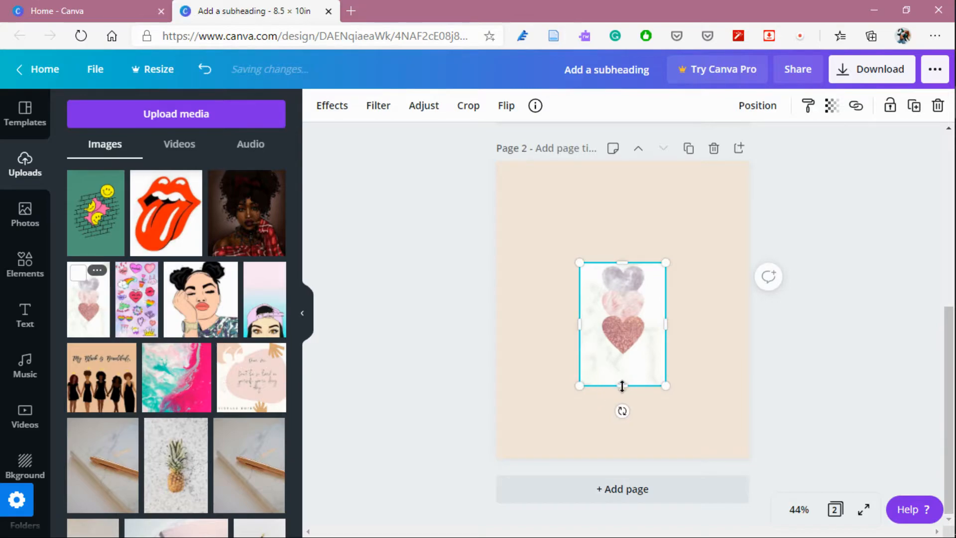
drag(622, 376, 622, 360)
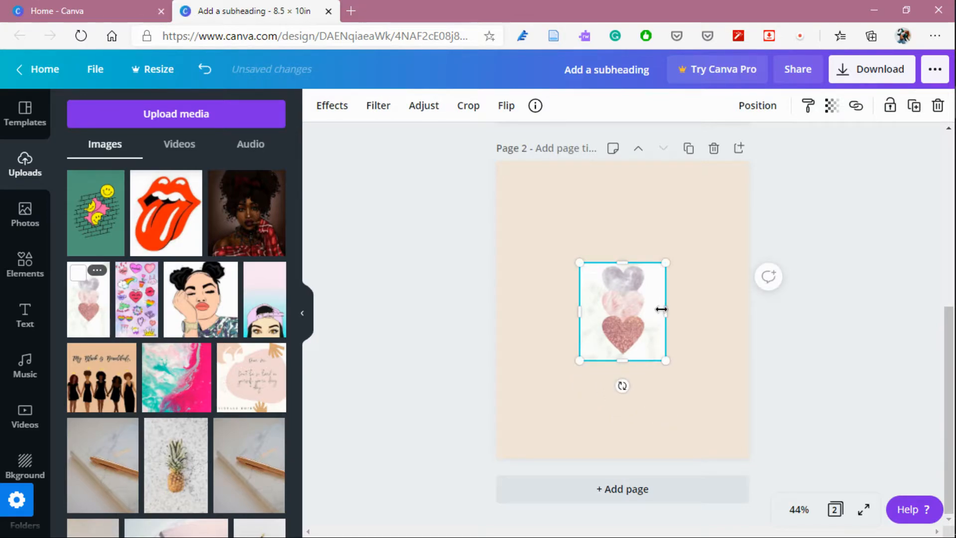
drag(656, 298, 654, 369)
click(802, 351)
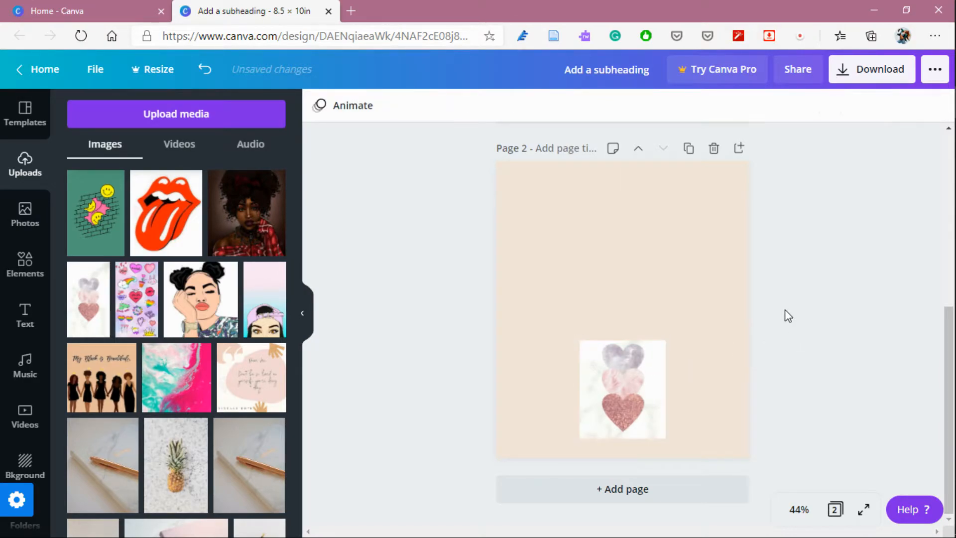
Add a subheading text box to page 2 and move it near the top of the page.
click(25, 316)
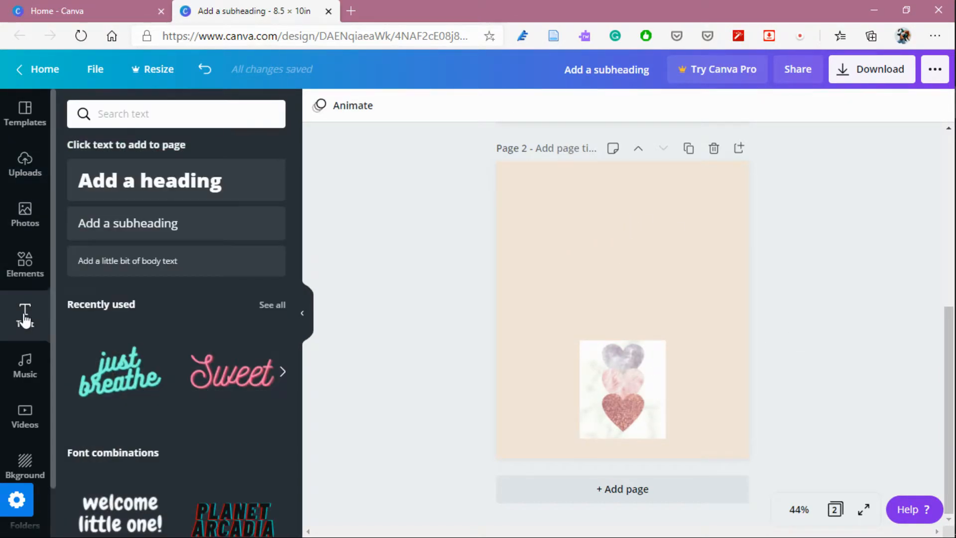
click(139, 232)
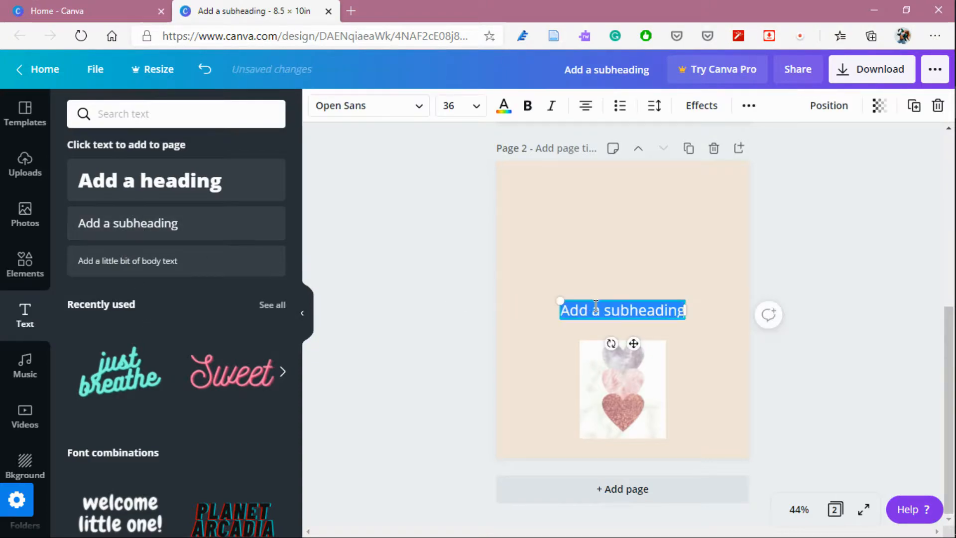
click(637, 308)
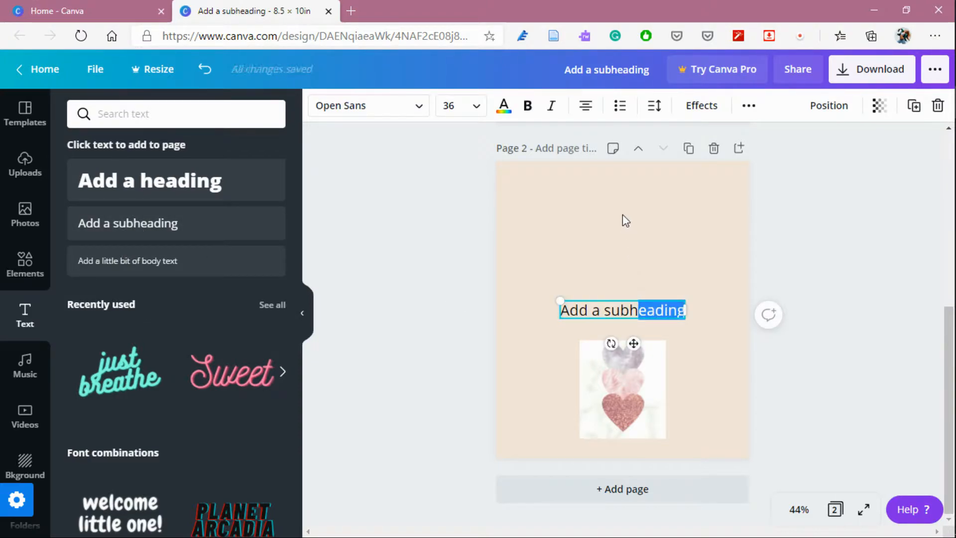
click(600, 309)
drag(600, 309, 634, 210)
click(605, 249)
click(638, 305)
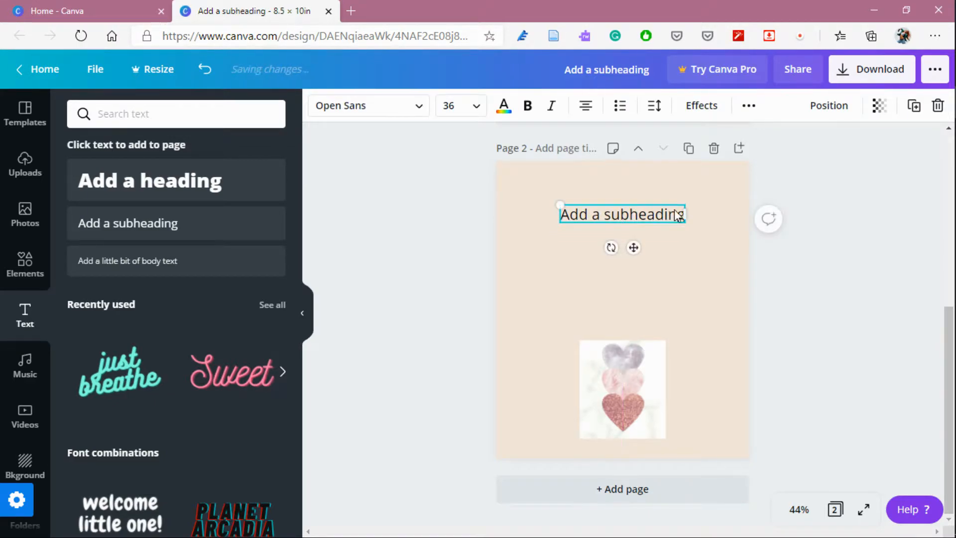
Replace the subheading text with "this journal belongs to:".
double_click(682, 215)
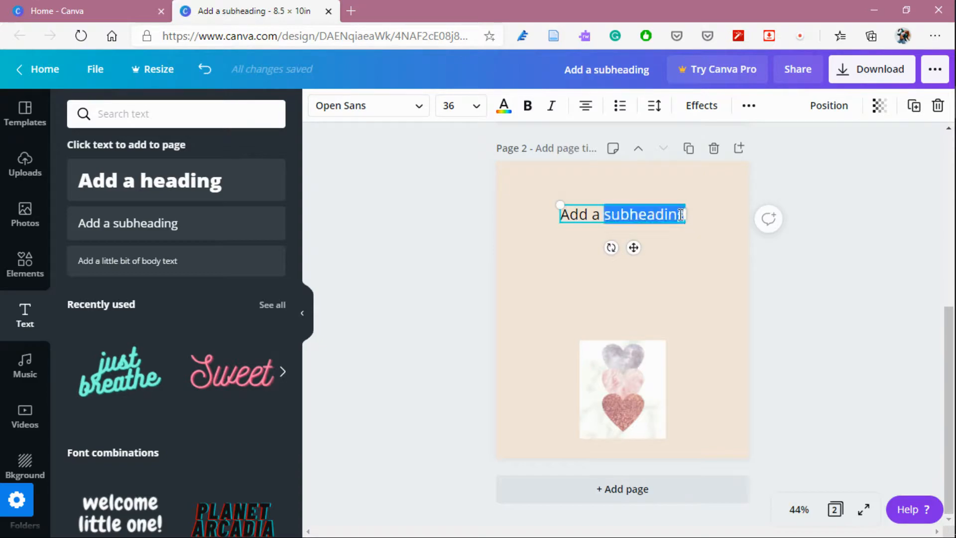
drag(606, 216, 544, 215)
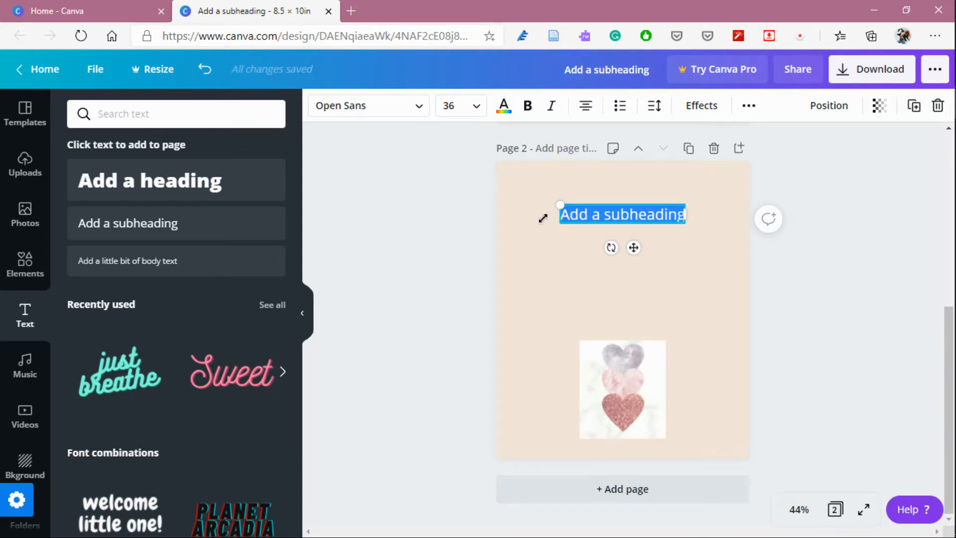
text(this )
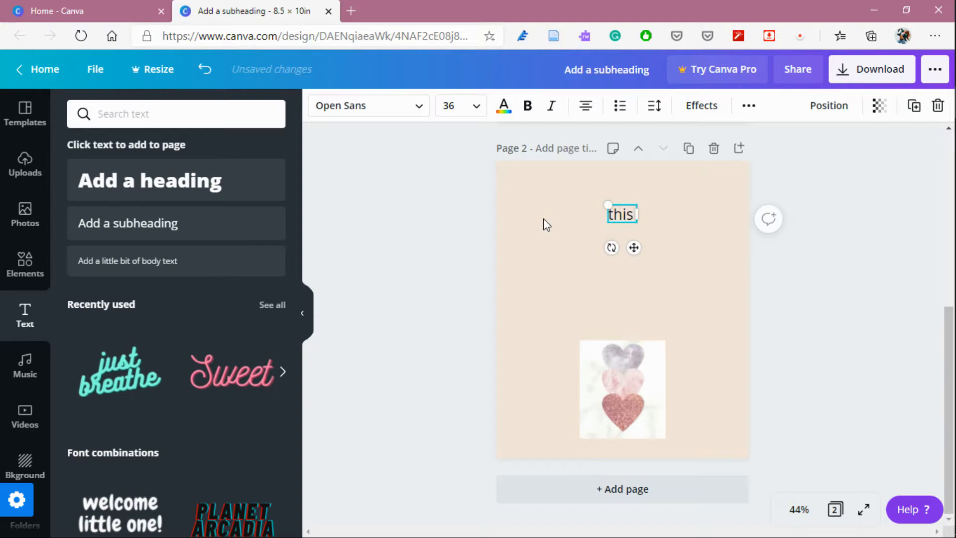
text(jour)
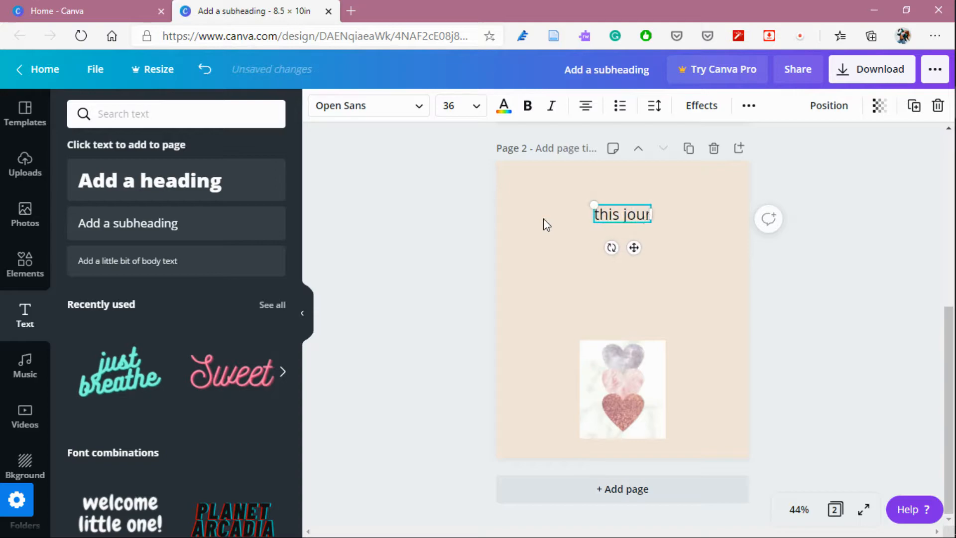
text(nal belong)
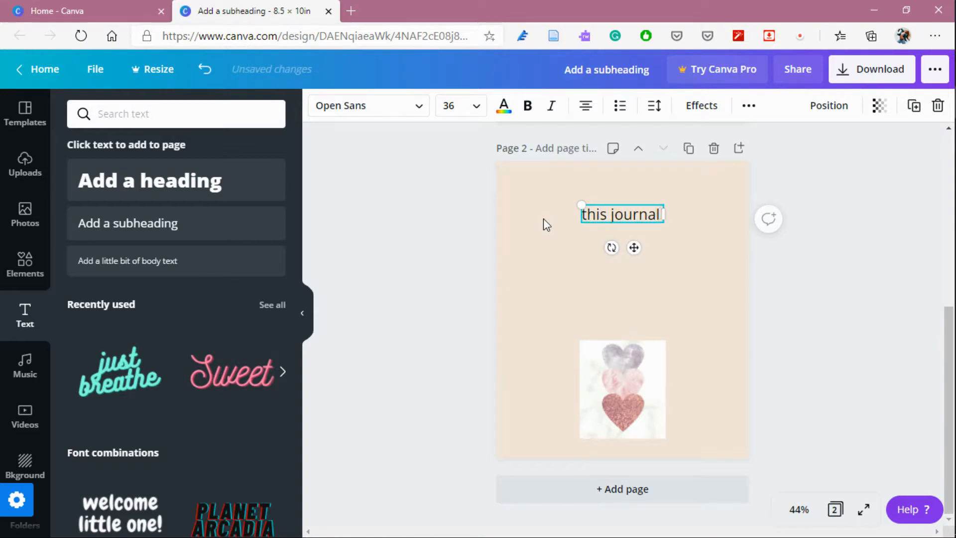
text(s to)
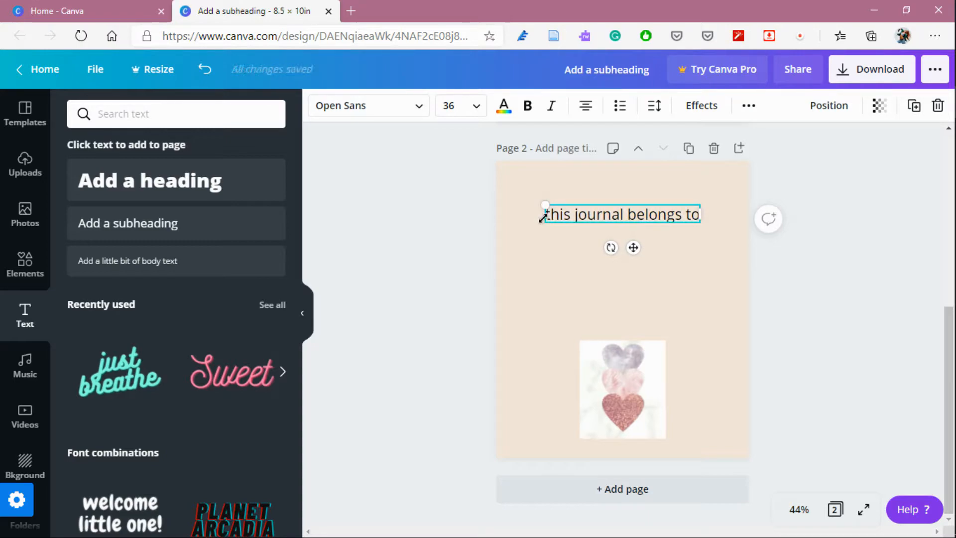
text(:)
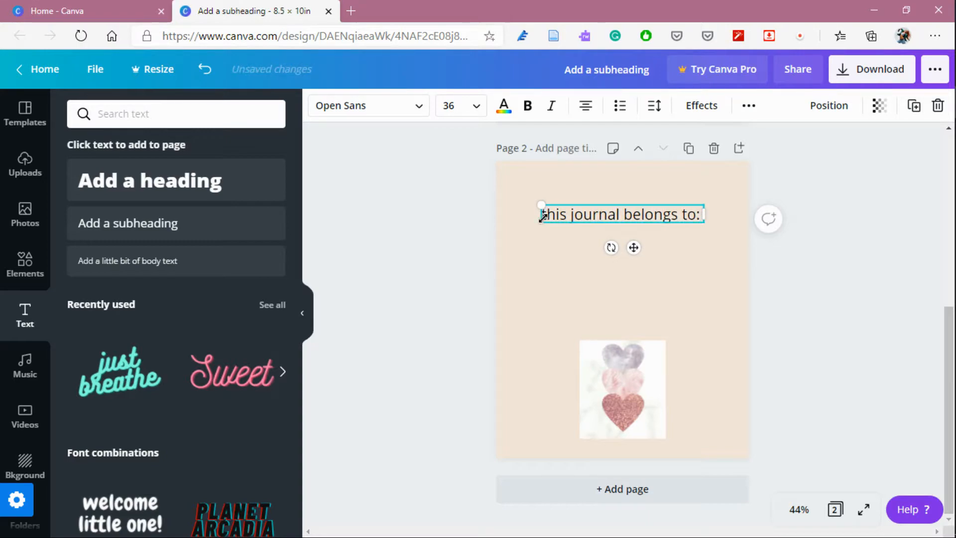
click(682, 263)
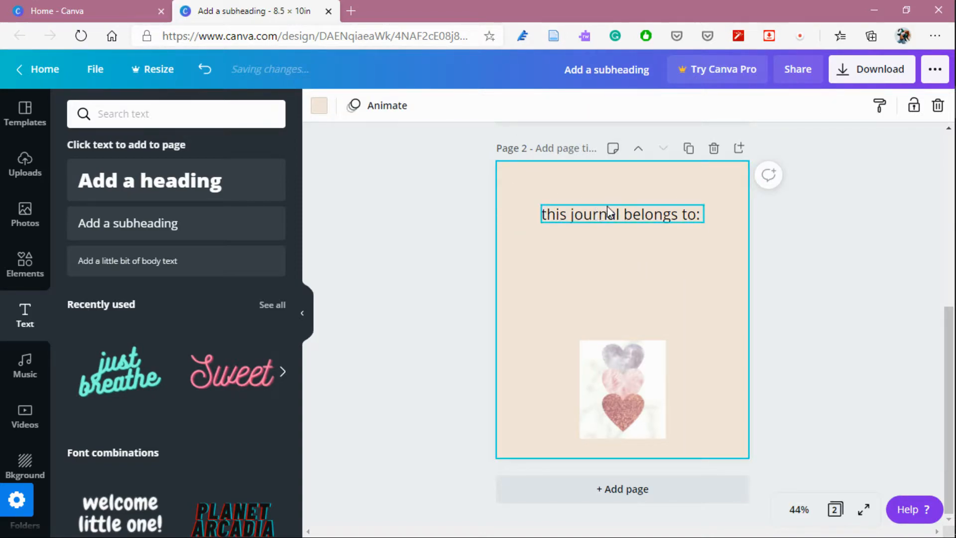
Change the subheading's font to Abhaya Libre Regular.
click(596, 214)
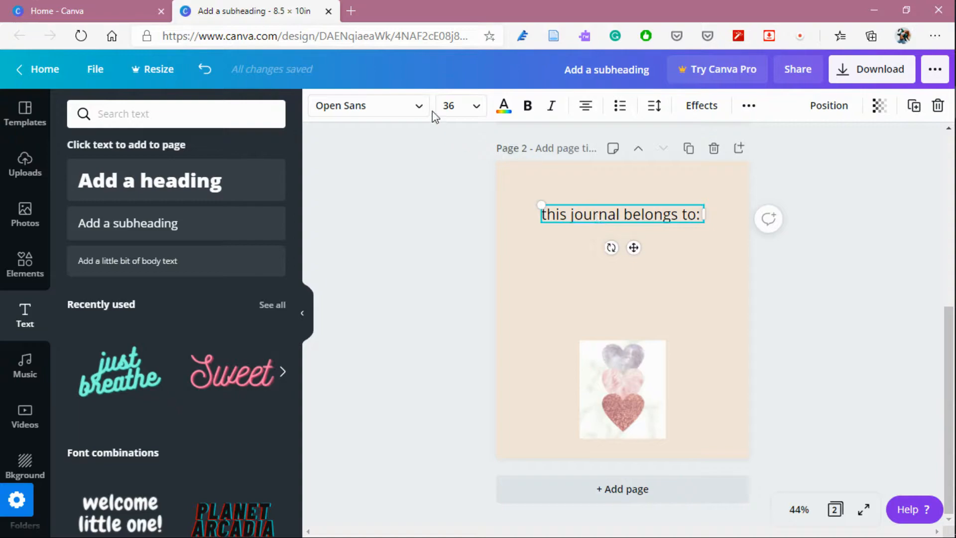
click(418, 111)
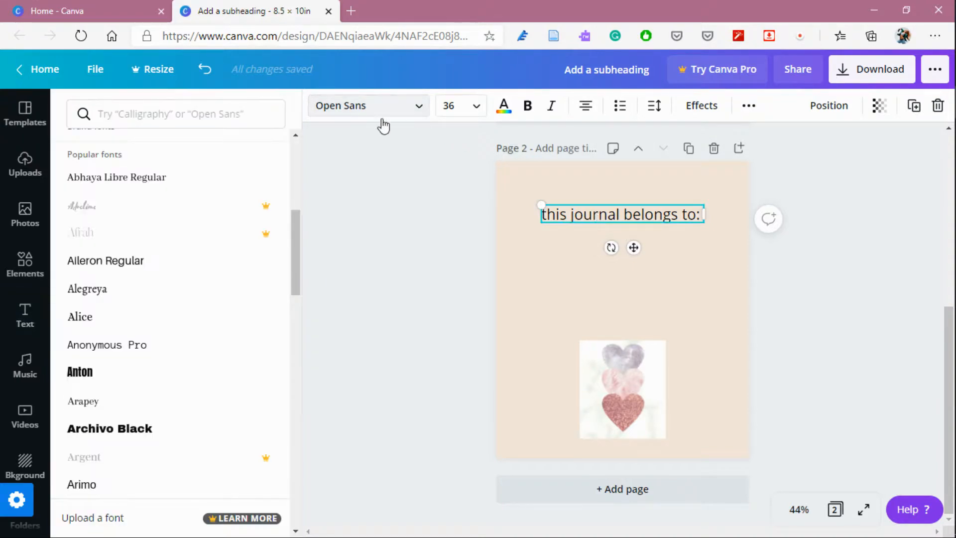
click(155, 187)
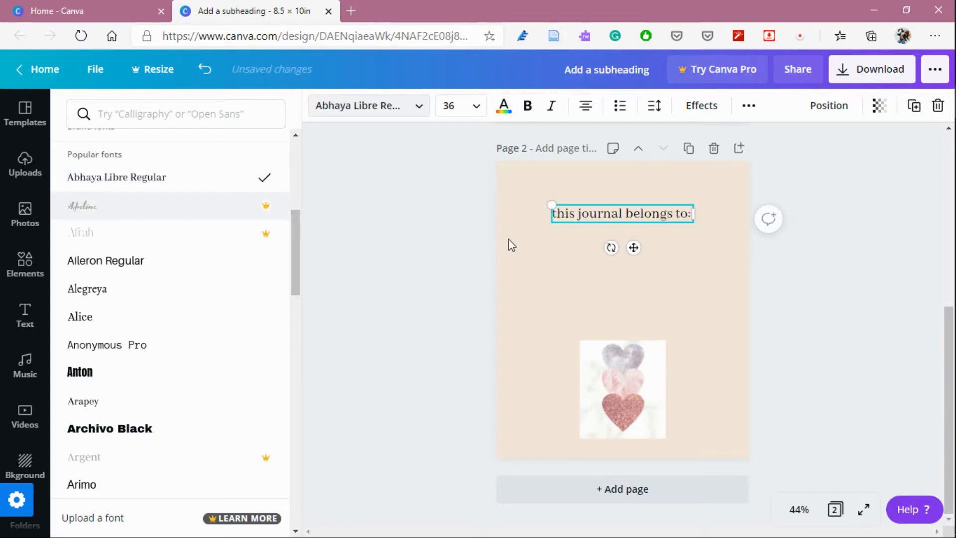
key(Escape)
click(673, 250)
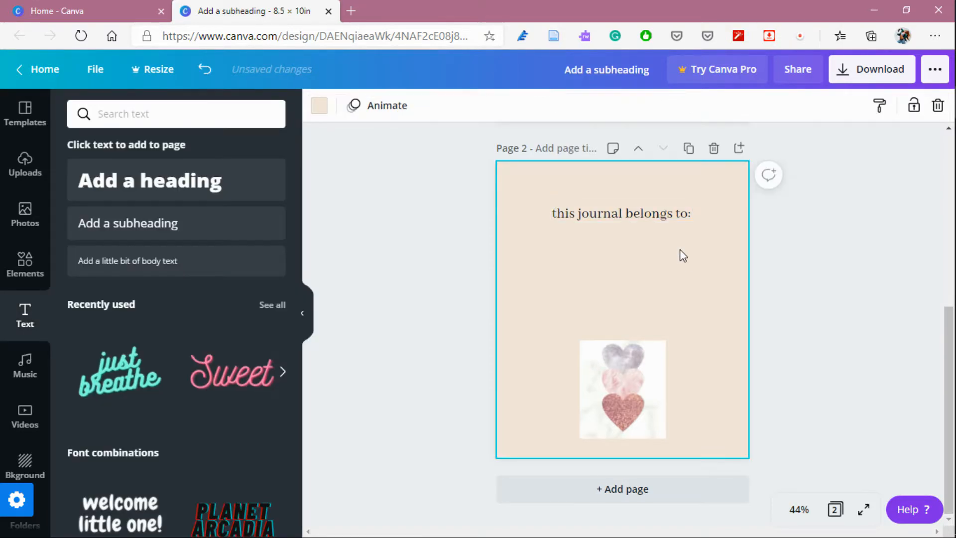
click(637, 225)
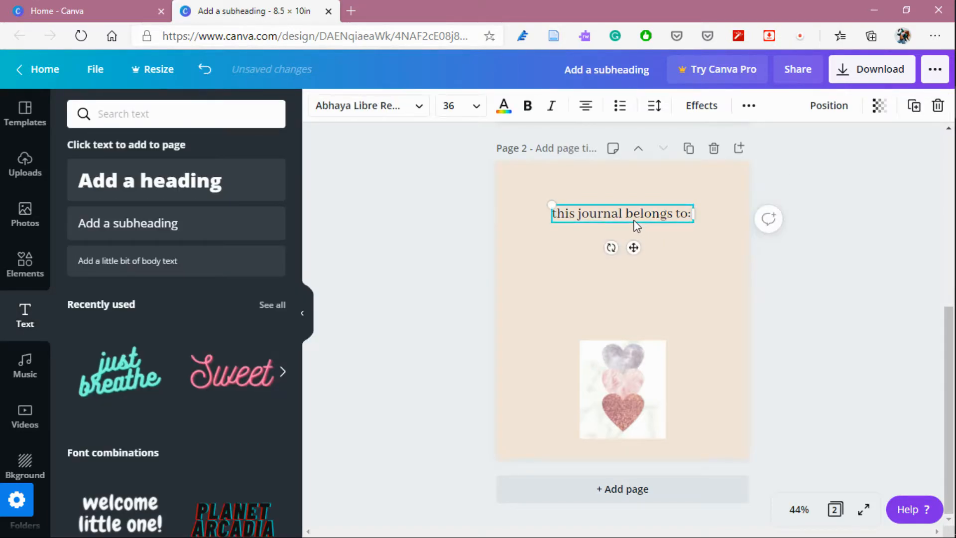
click(710, 327)
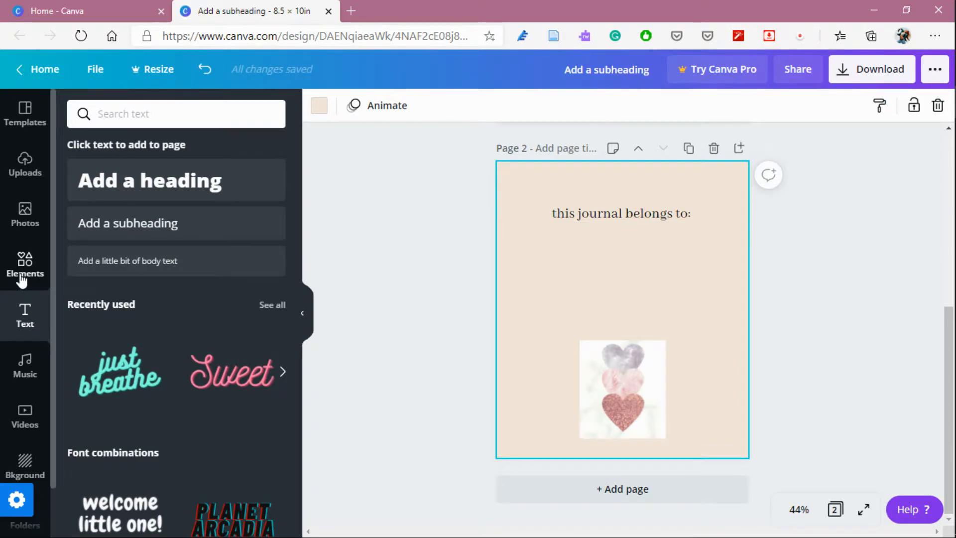
Add a pink line element and stretch it across the page just below the subheading.
click(22, 277)
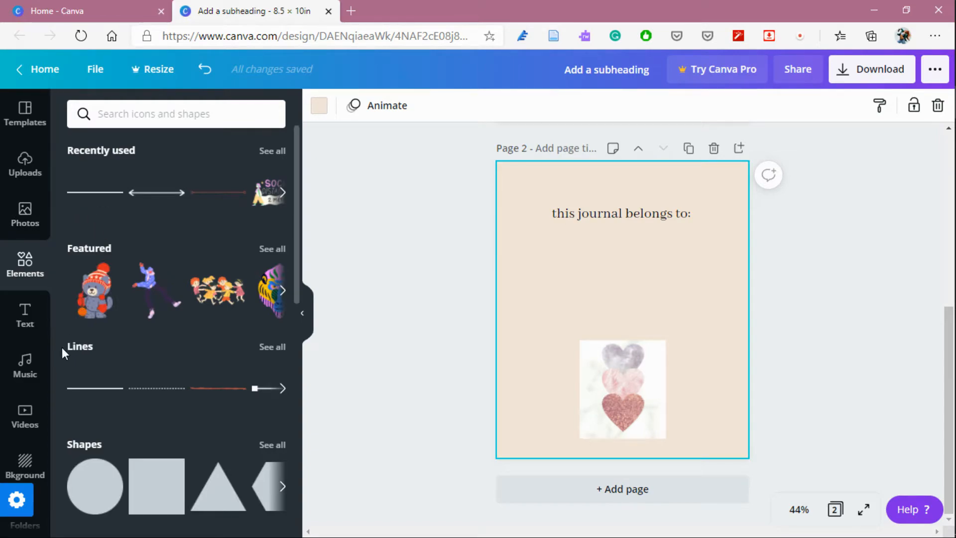
click(87, 393)
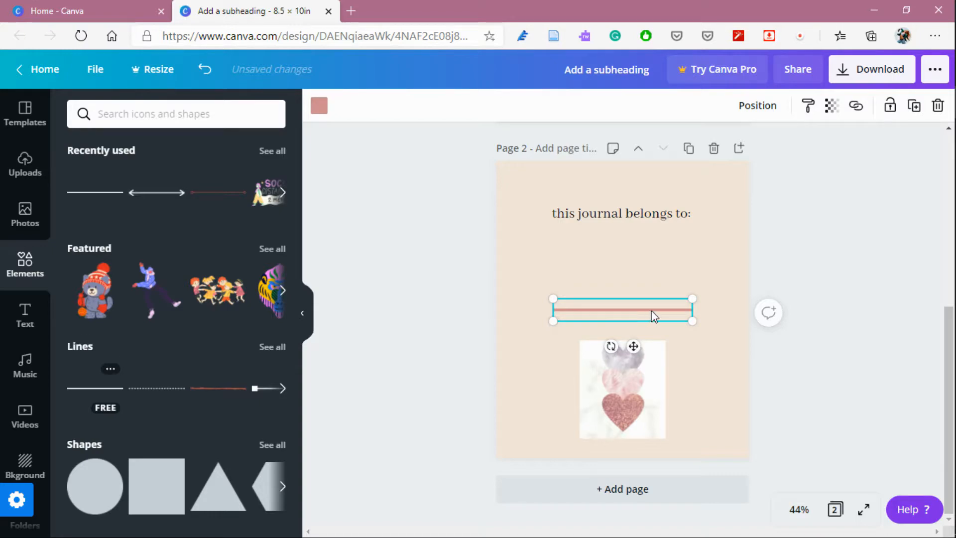
drag(694, 318, 642, 265)
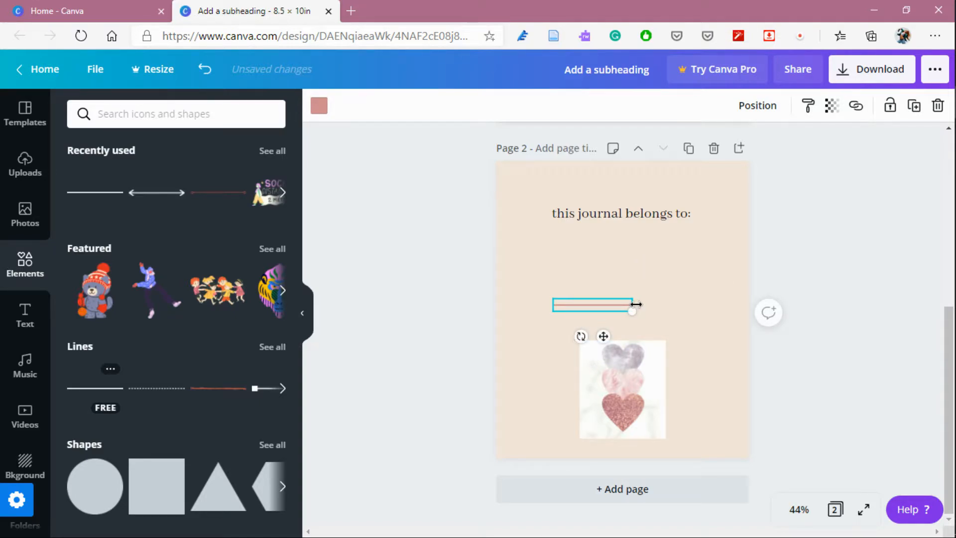
drag(642, 305, 723, 304)
drag(557, 306, 527, 307)
drag(608, 305, 611, 246)
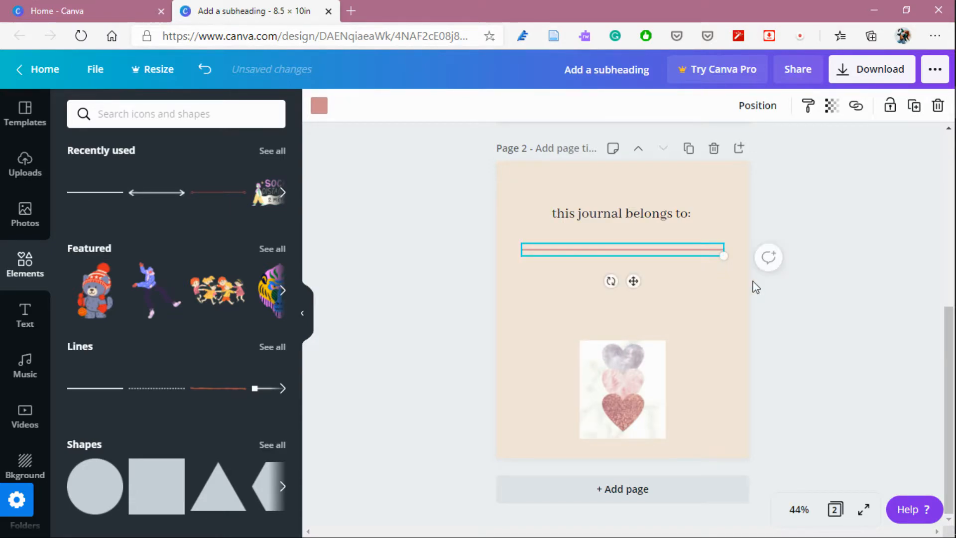
click(826, 305)
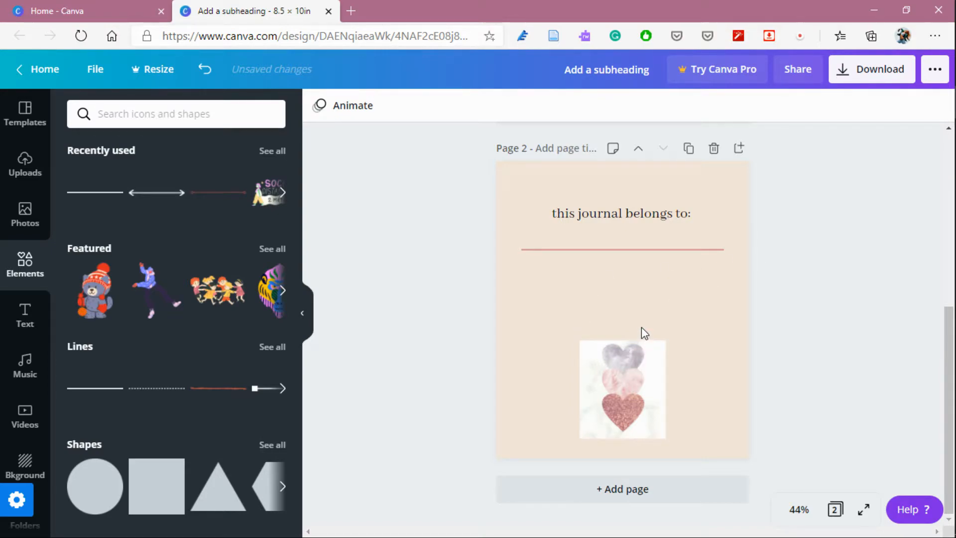
Duplicate the hearts image, shrink the copy to a small size and tilt it above the large image's right side.
click(635, 381)
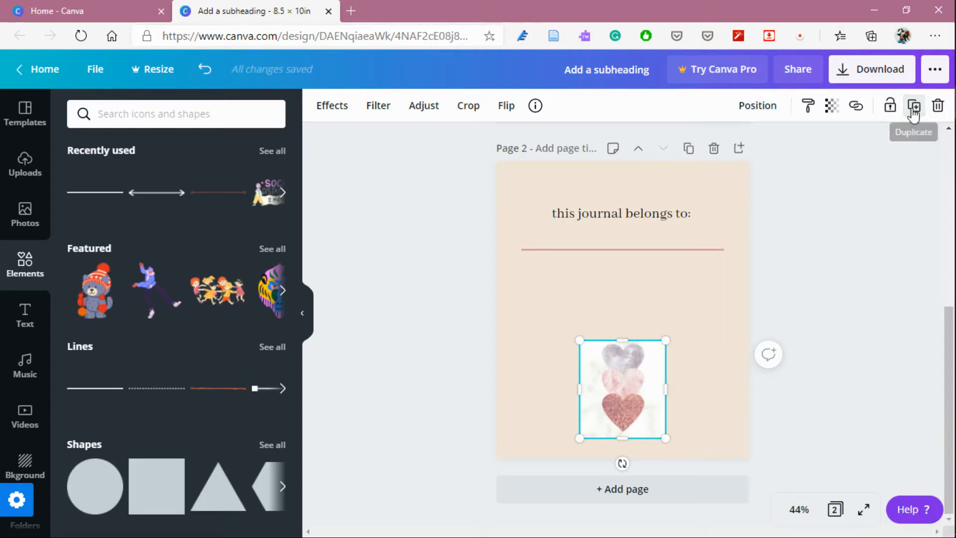
click(913, 106)
drag(654, 396, 695, 303)
drag(723, 262, 685, 306)
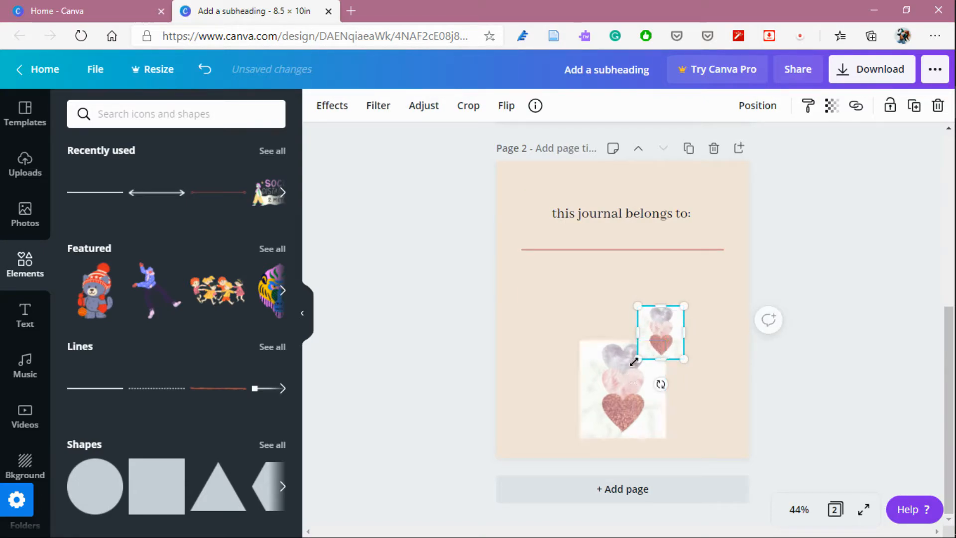
drag(664, 330, 690, 336)
click(694, 397)
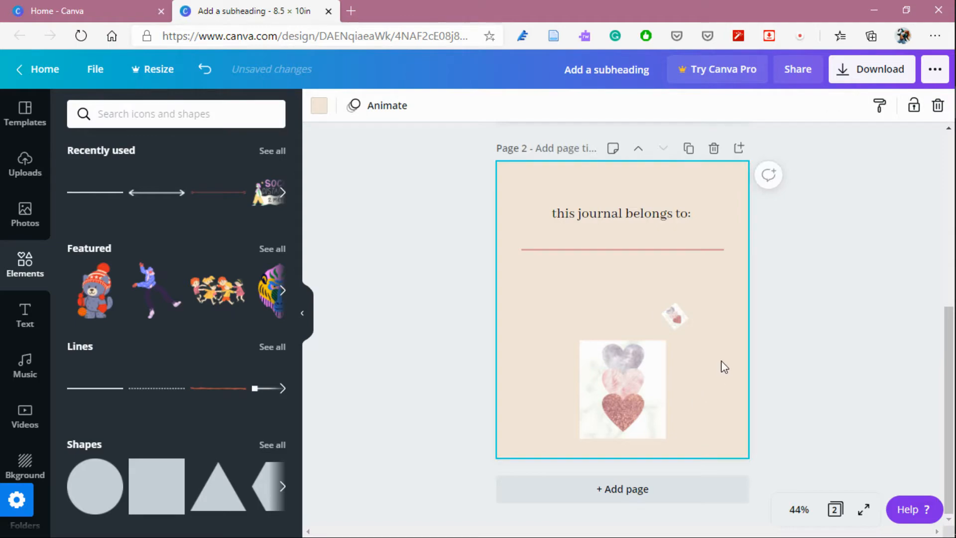
Duplicate the small heart and place the copy below the line's left end, rotated about 52°.
click(677, 318)
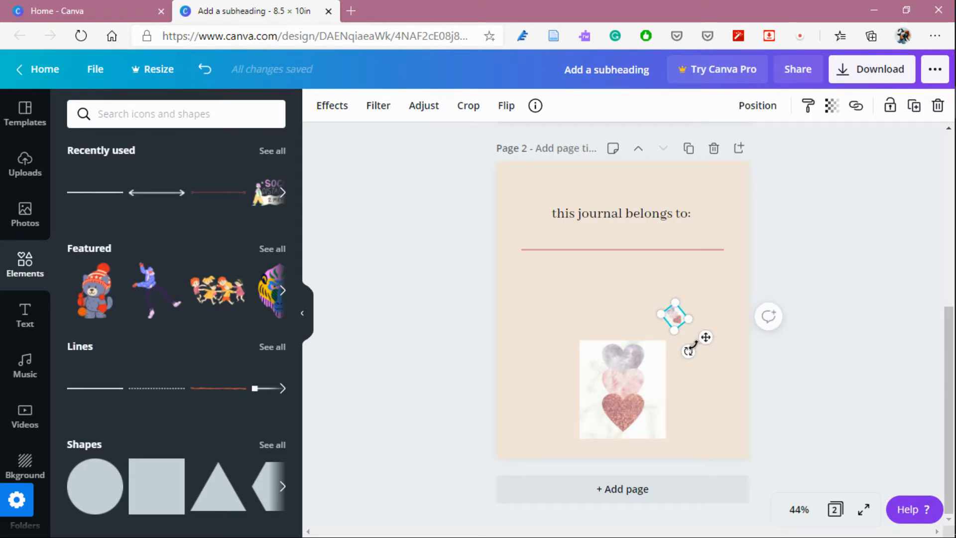
click(913, 106)
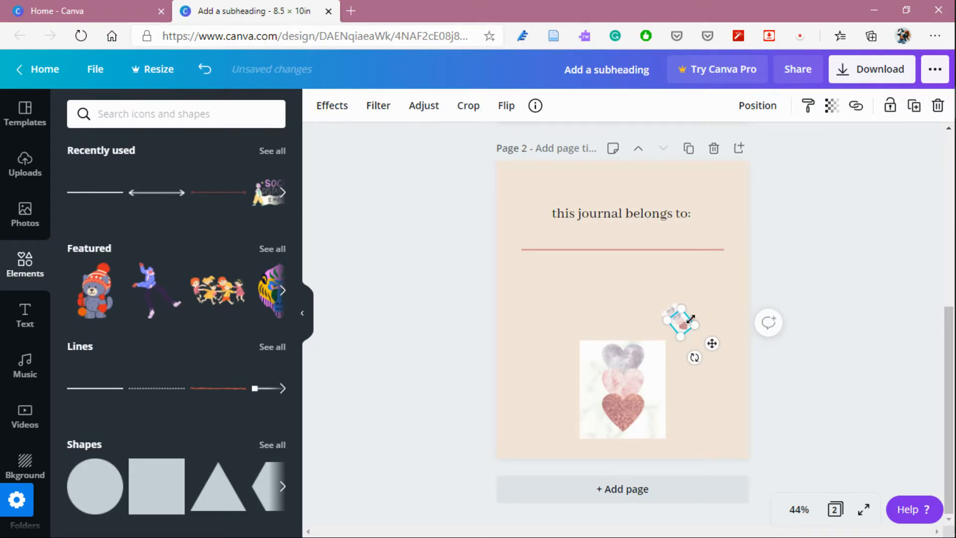
drag(686, 326, 536, 271)
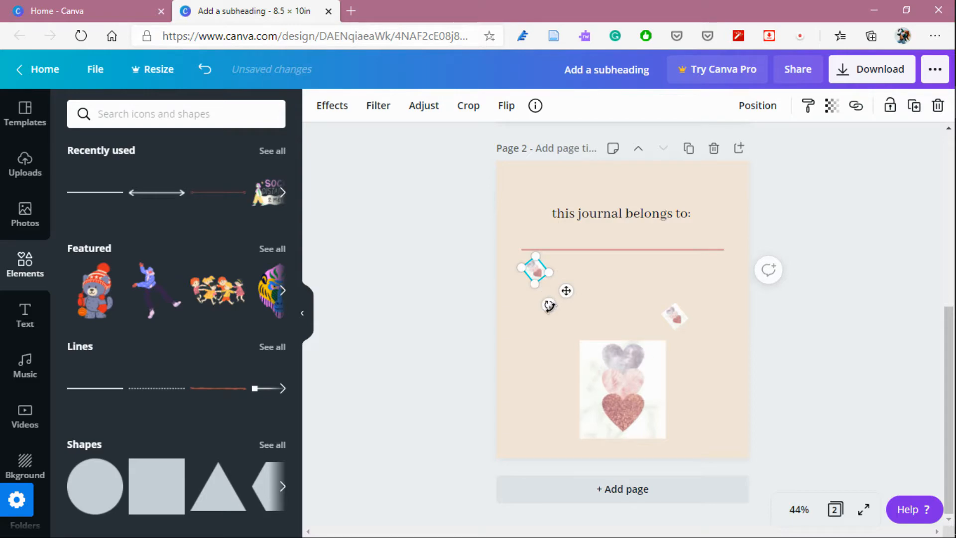
drag(548, 305, 519, 274)
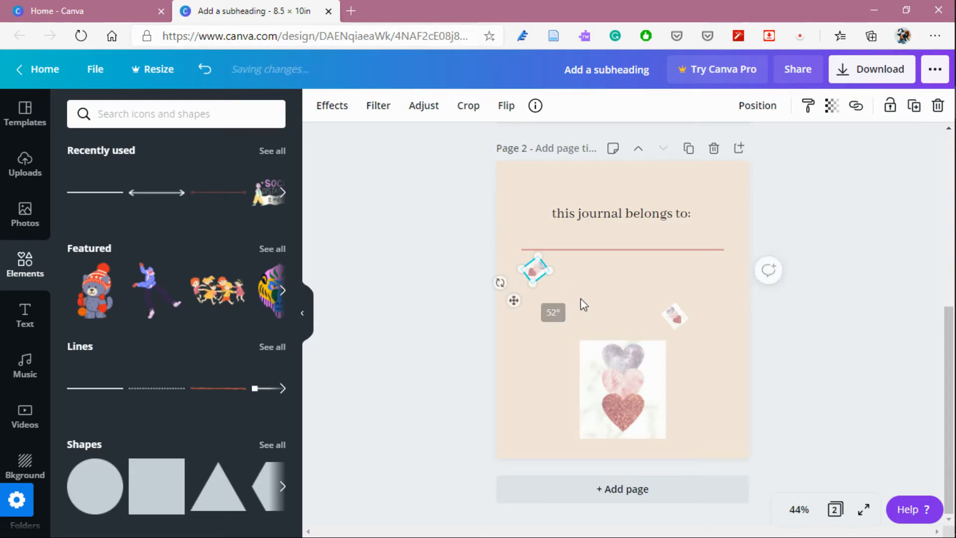
click(596, 292)
Duplicate the small heart again and place the copy in the centre between the other two, rotated about -34°.
click(537, 273)
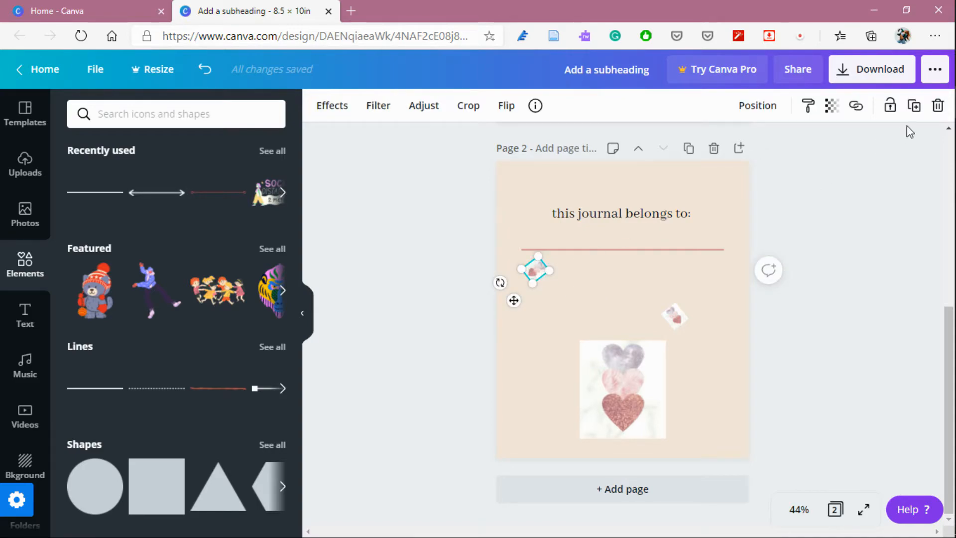
click(914, 106)
drag(544, 281, 620, 300)
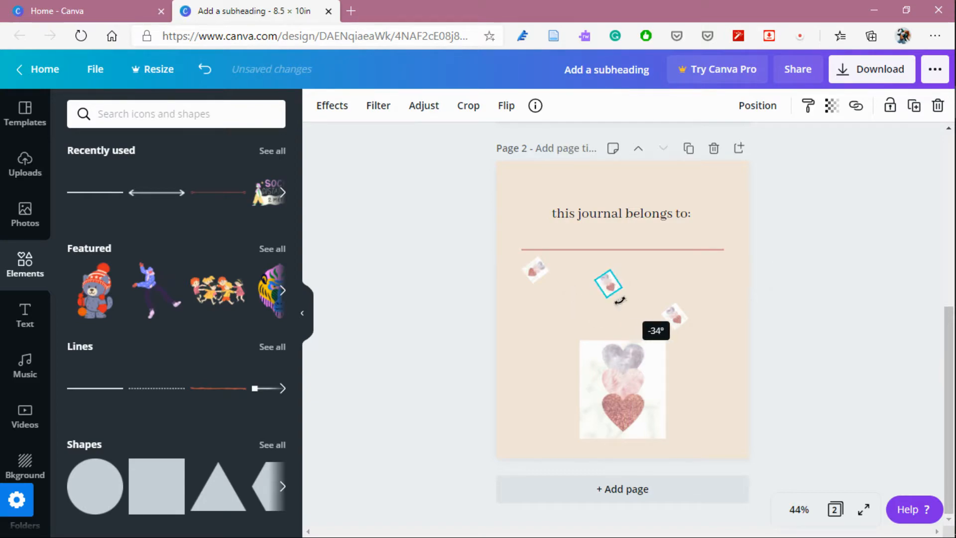
click(913, 106)
mouse_move(616, 295)
mouse_down()
mouse_move(552, 357)
mouse_move(615, 308)
mouse_up()
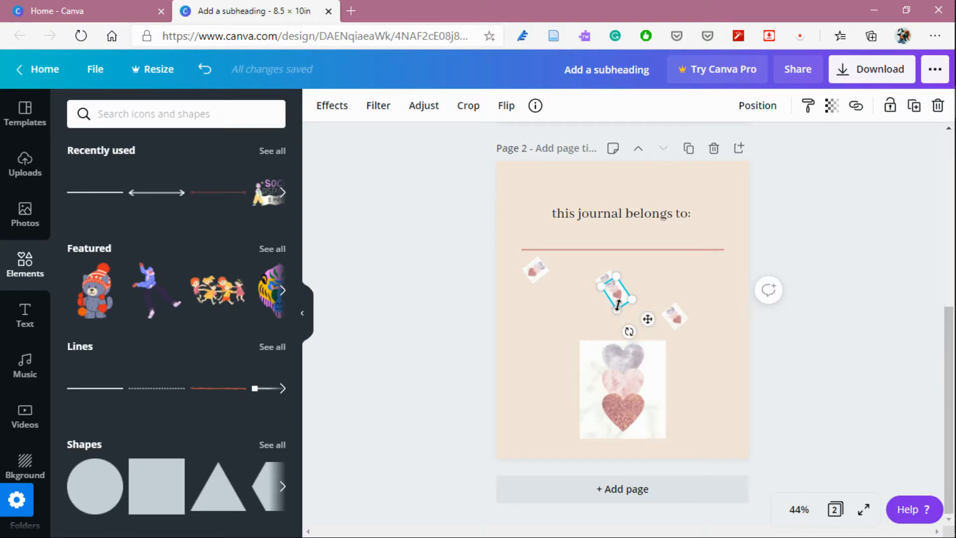
drag(614, 296, 616, 295)
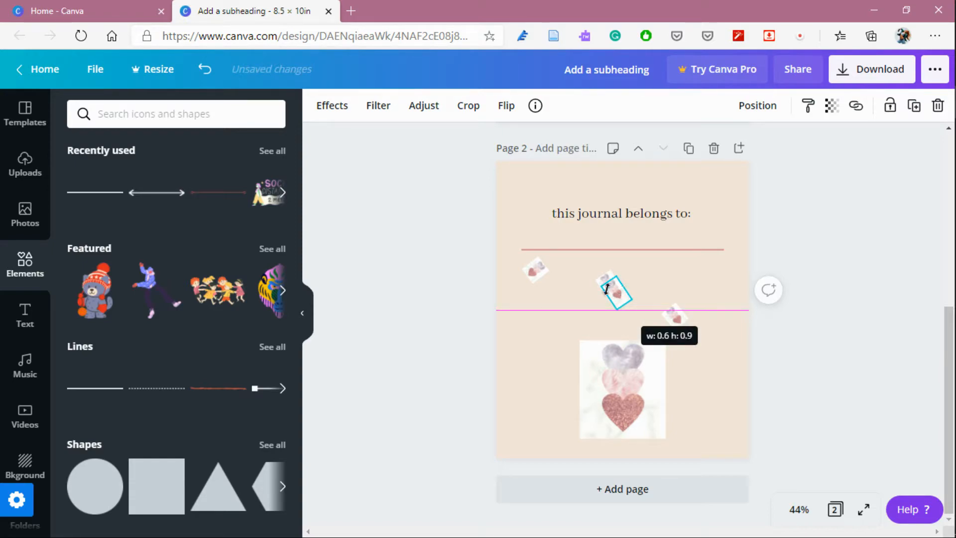
Delete the extra duplicated heart stacked in the centre of the page.
drag(729, 289, 616, 304)
drag(737, 290, 620, 285)
click(620, 287)
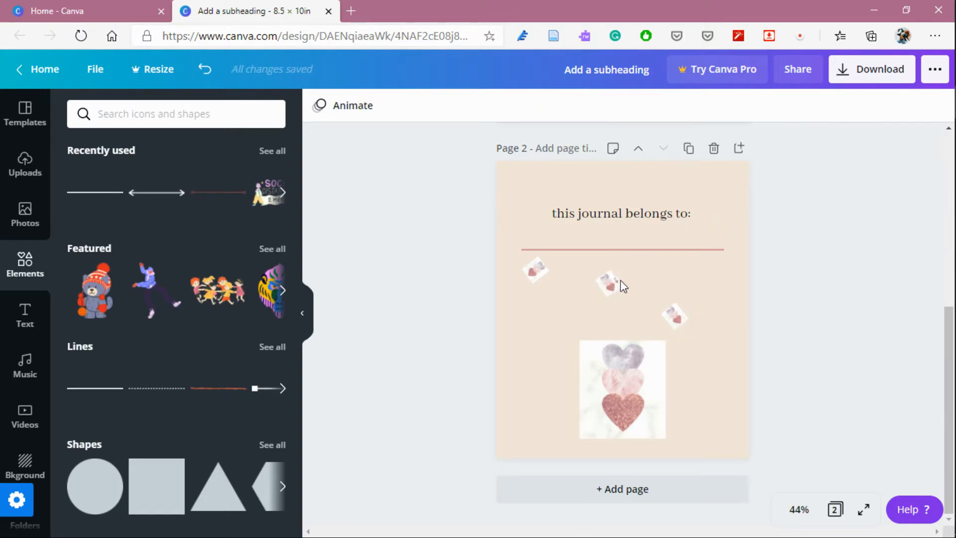
click(619, 283)
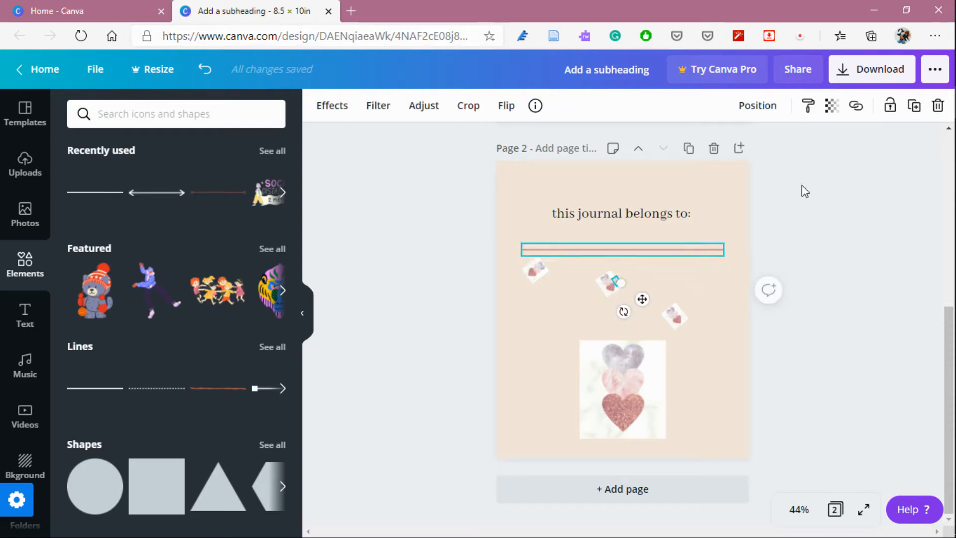
click(936, 107)
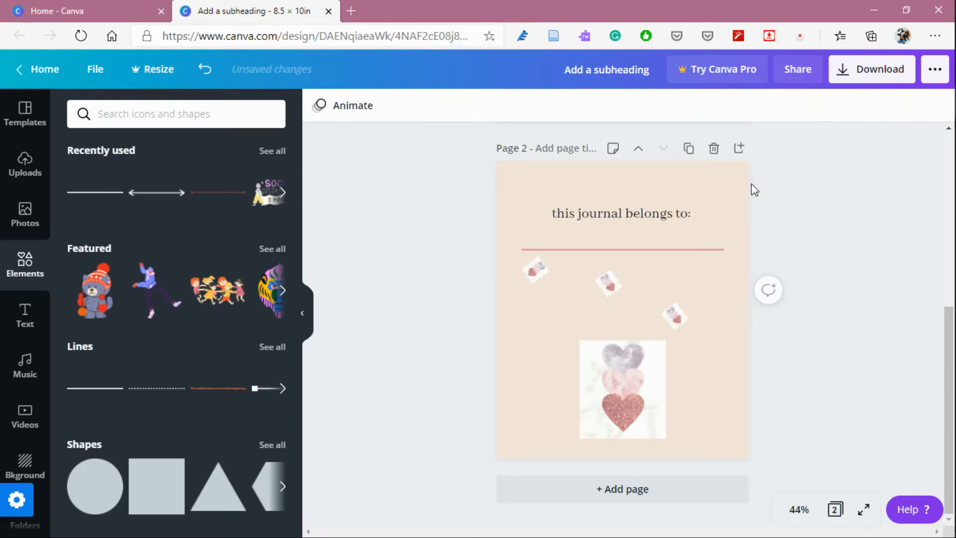
Duplicate a small heart and place the copy at the left edge beside the large hearts image.
click(608, 282)
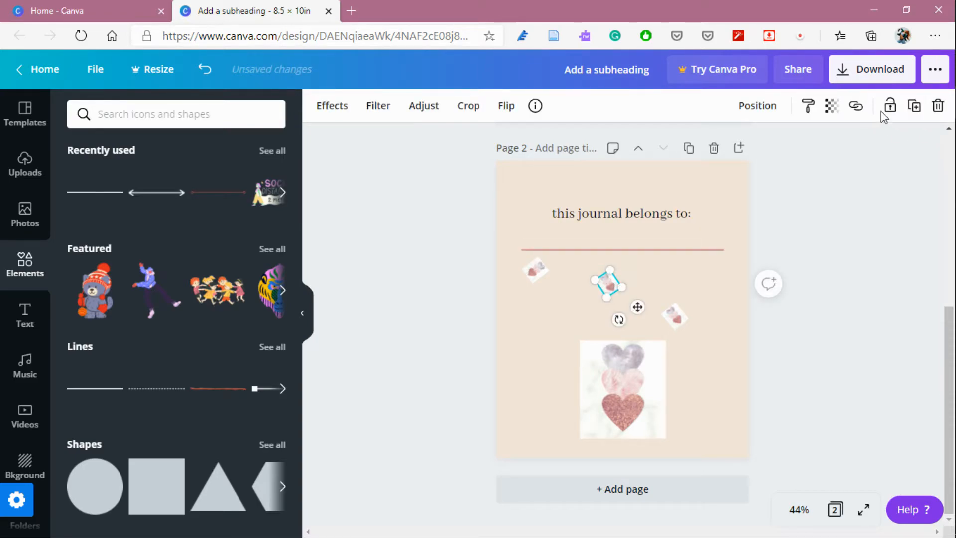
click(914, 105)
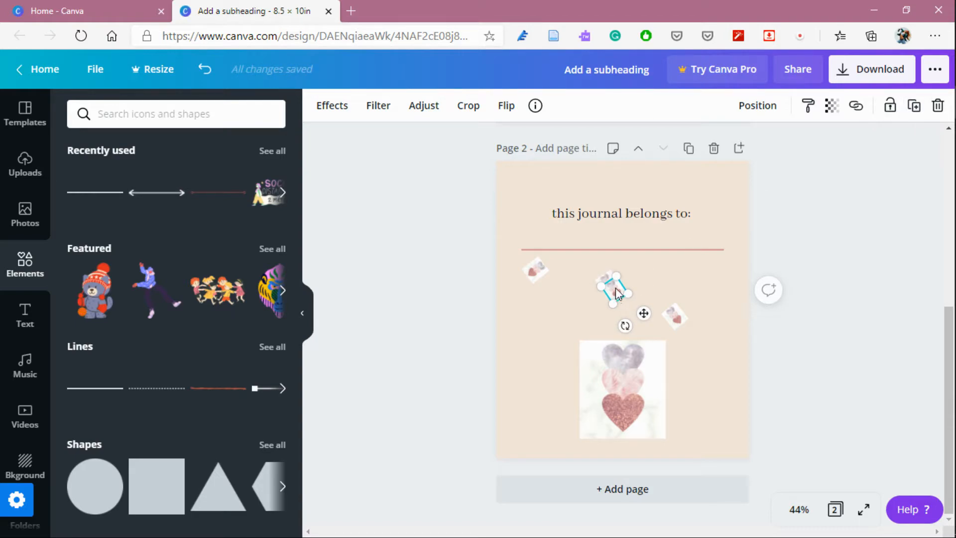
drag(611, 300, 522, 368)
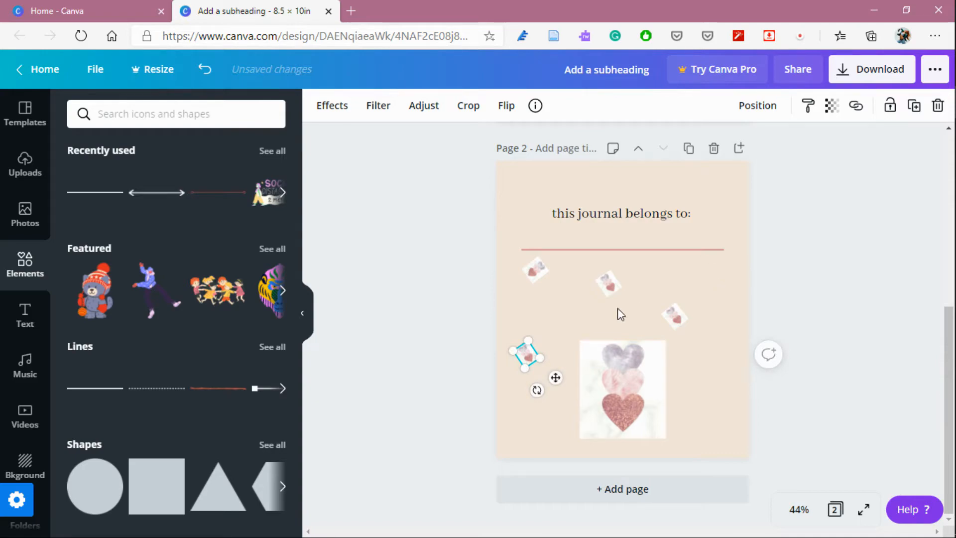
click(569, 322)
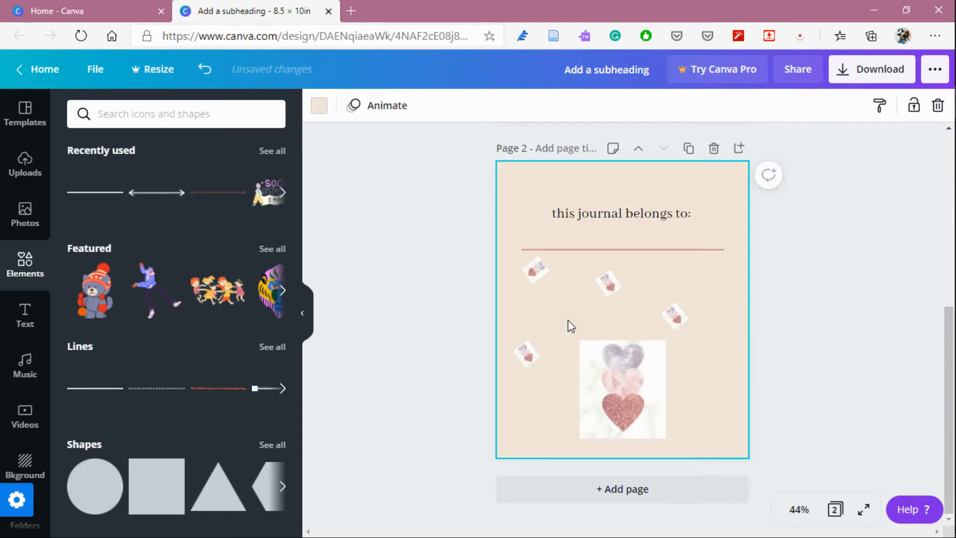
Duplicate the left heart and place the copy between the top-left heart and the large image.
click(536, 350)
click(916, 108)
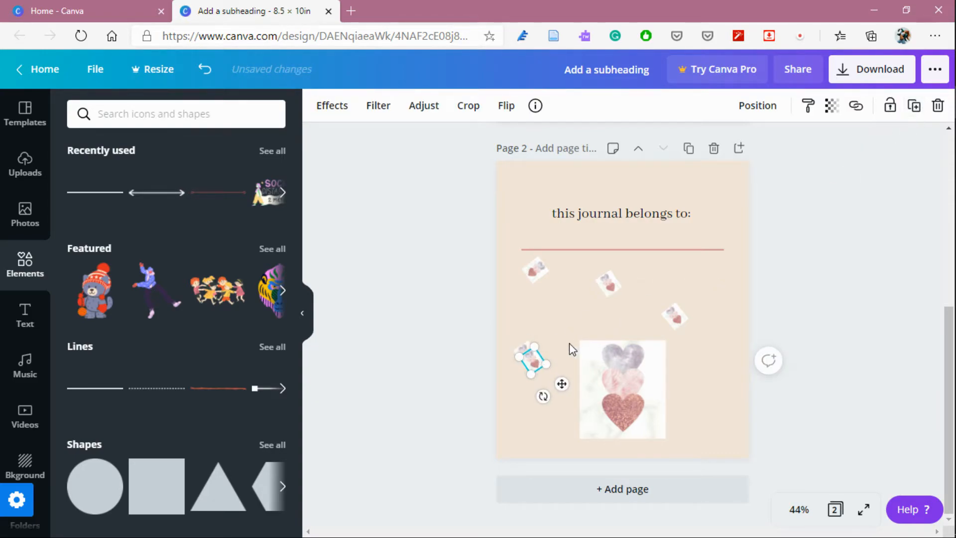
drag(537, 367, 576, 324)
click(707, 270)
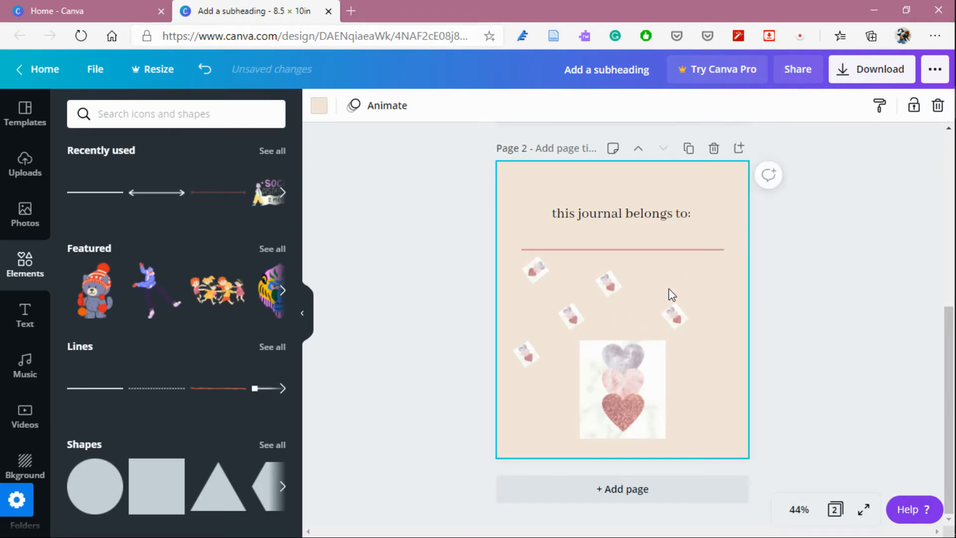
click(674, 321)
click(918, 110)
mouse_move(677, 304)
mouse_down()
mouse_move(680, 290)
mouse_move(677, 323)
mouse_up()
click(937, 105)
Duplicate the right heart twice, placing copies beside the large image's lower right and at the page's right edge.
click(675, 315)
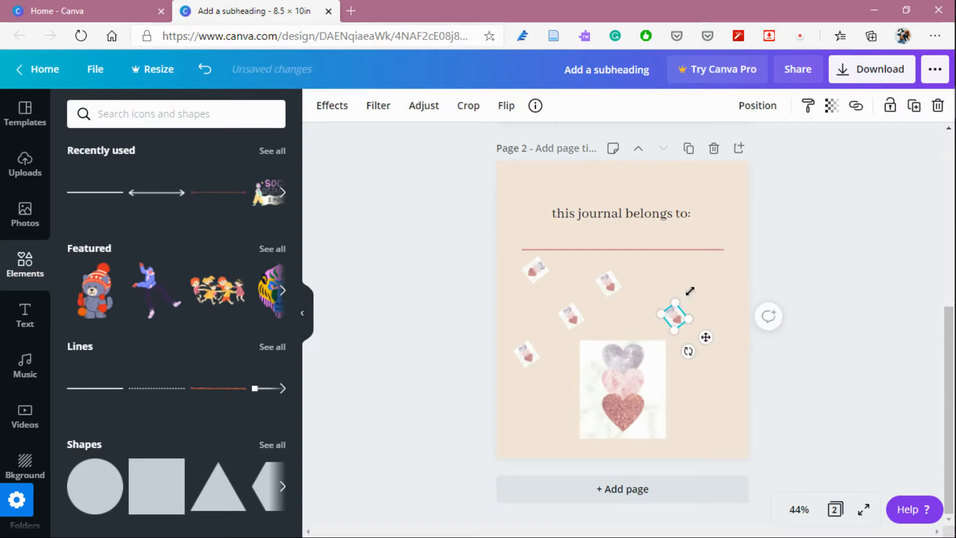
click(914, 105)
drag(685, 329, 698, 398)
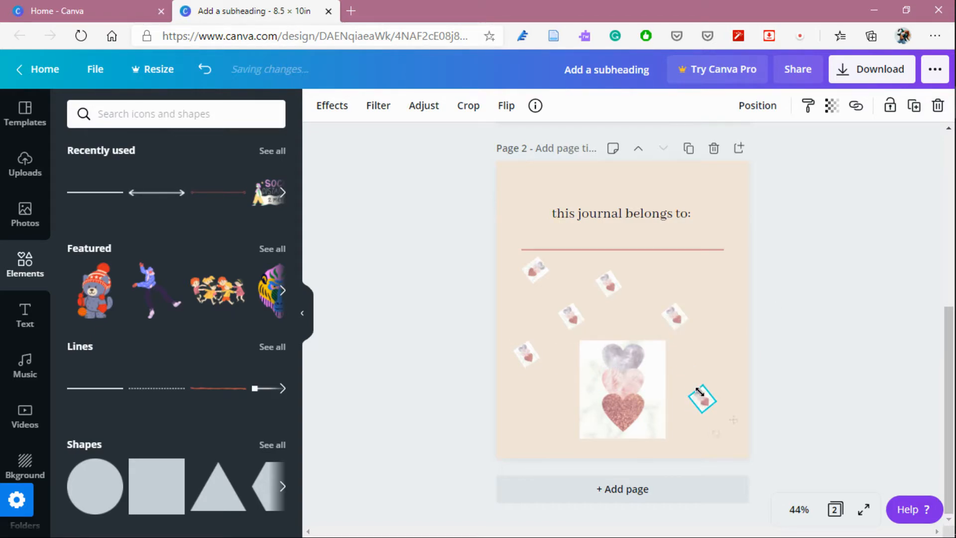
click(914, 106)
drag(715, 410, 724, 349)
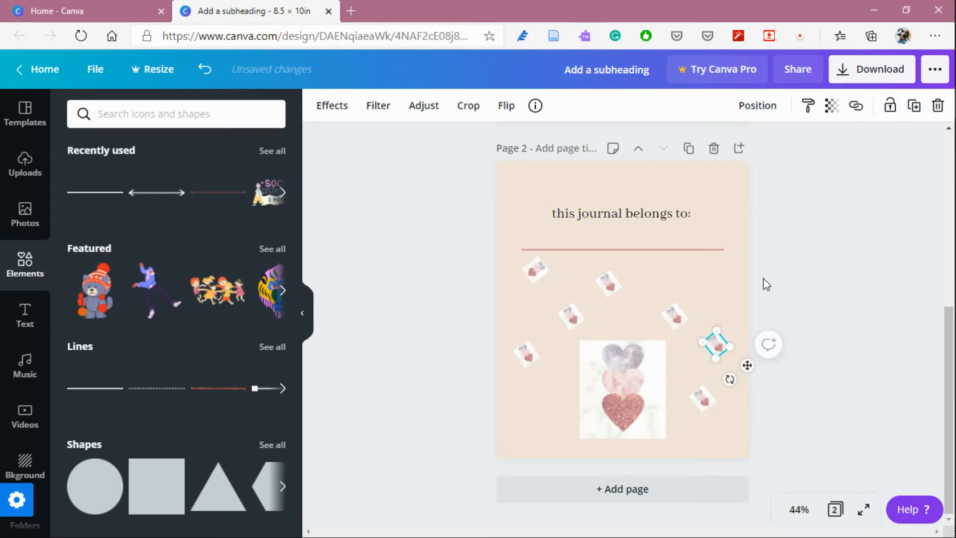
Duplicate the small heart again and place the copy in the lower-left corner beside the large image.
click(915, 106)
click(709, 367)
click(724, 351)
drag(722, 352, 536, 427)
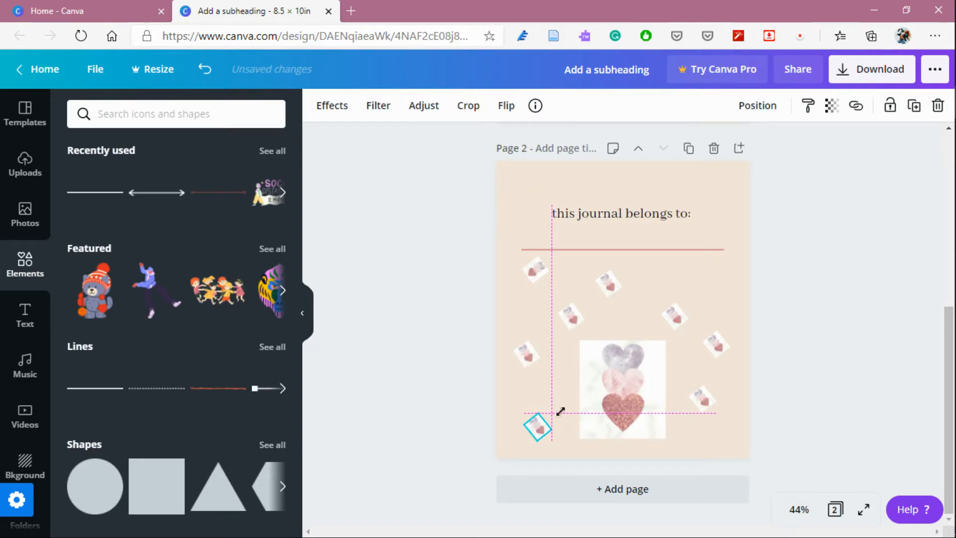
click(733, 282)
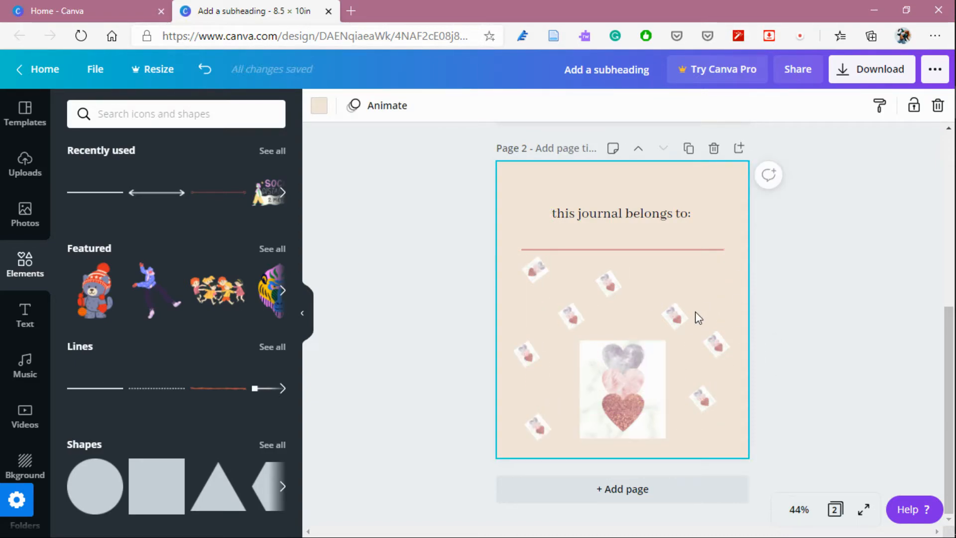
Duplicate the right heart and place the copy just below the line's right end.
mouse_move(955, 324)
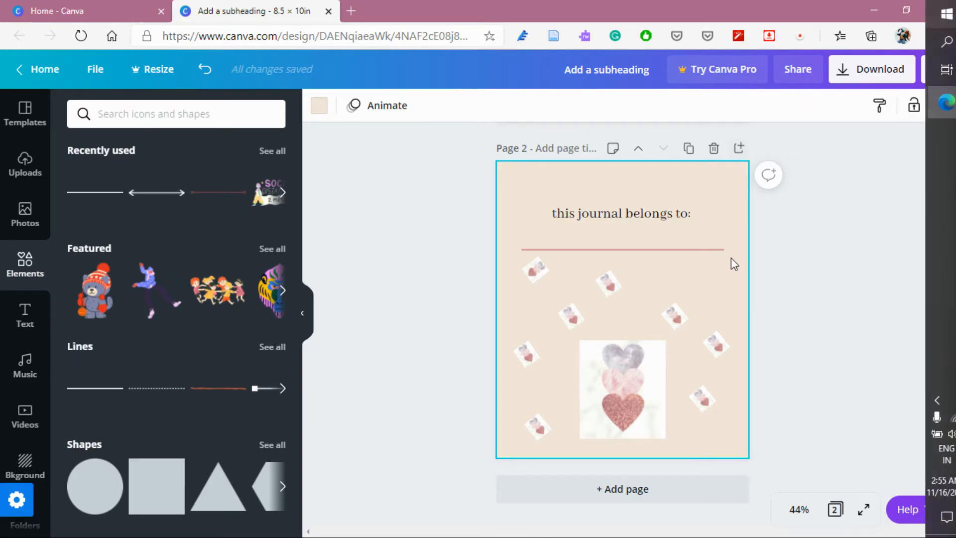
click(668, 319)
click(917, 117)
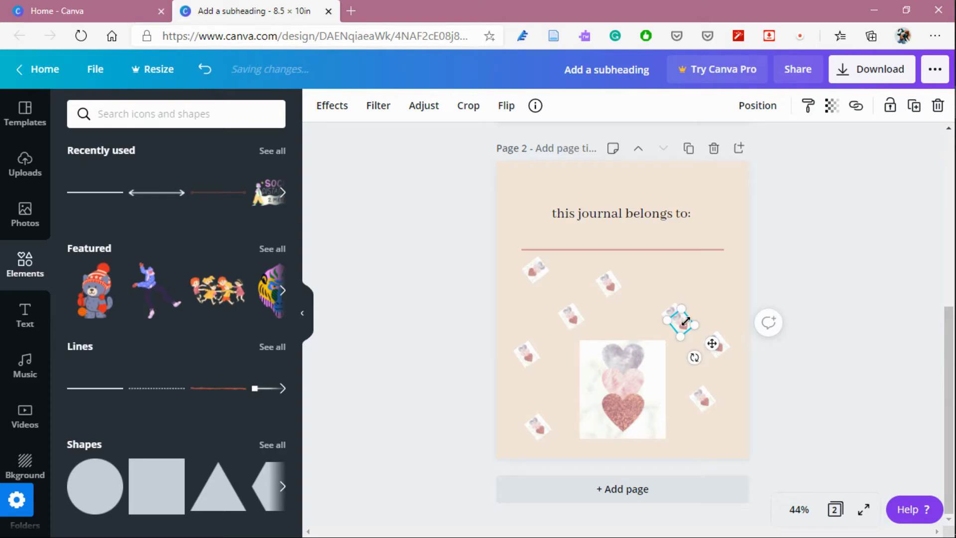
click(719, 301)
click(684, 329)
drag(685, 328, 673, 272)
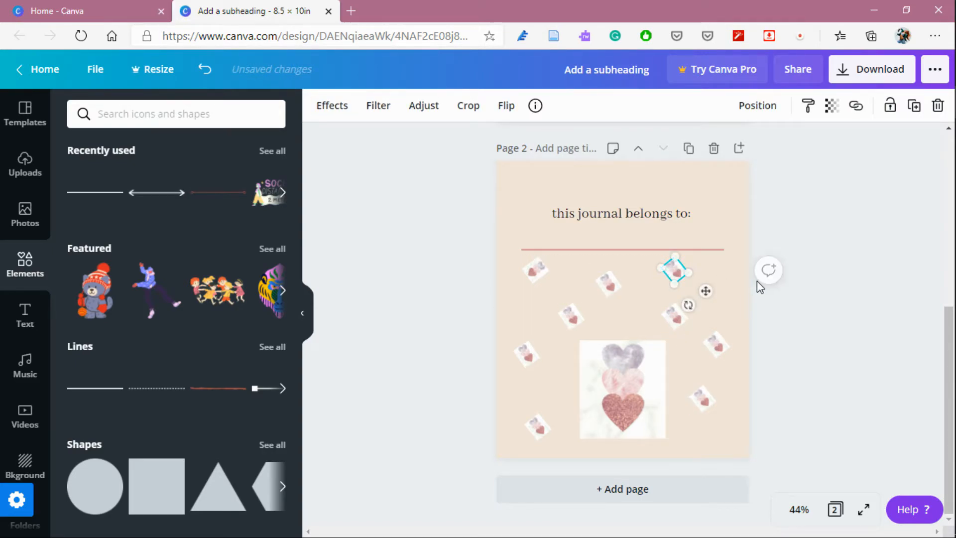
click(729, 313)
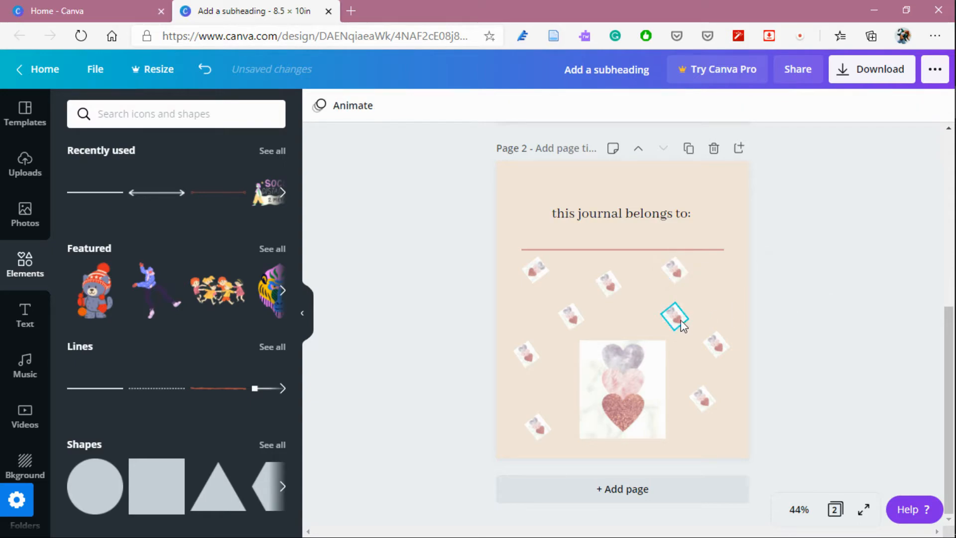
Move the top-centre small heart down into the middle row of hearts.
click(613, 289)
drag(609, 288, 623, 316)
click(767, 275)
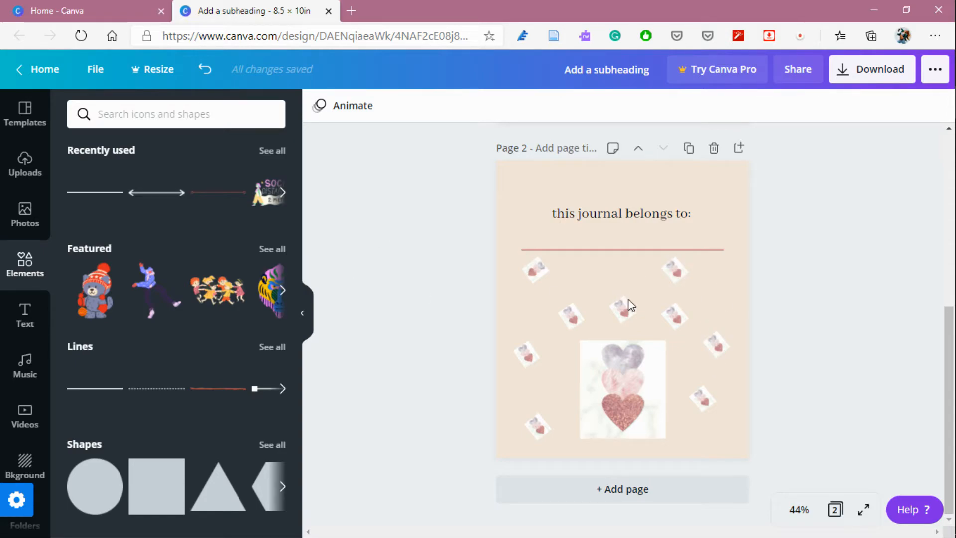
Add a third page and insert the recently used pink line onto it.
click(644, 490)
click(305, 337)
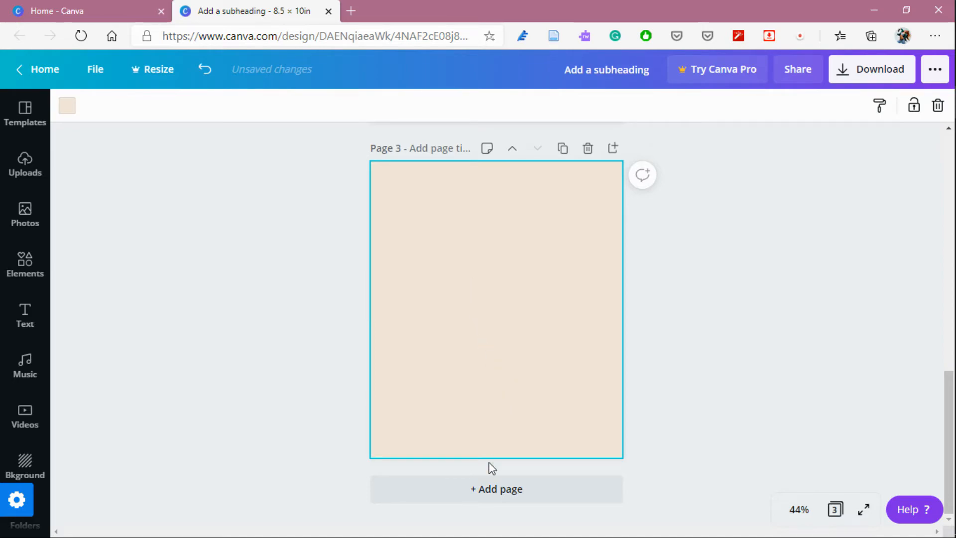
click(32, 260)
click(98, 193)
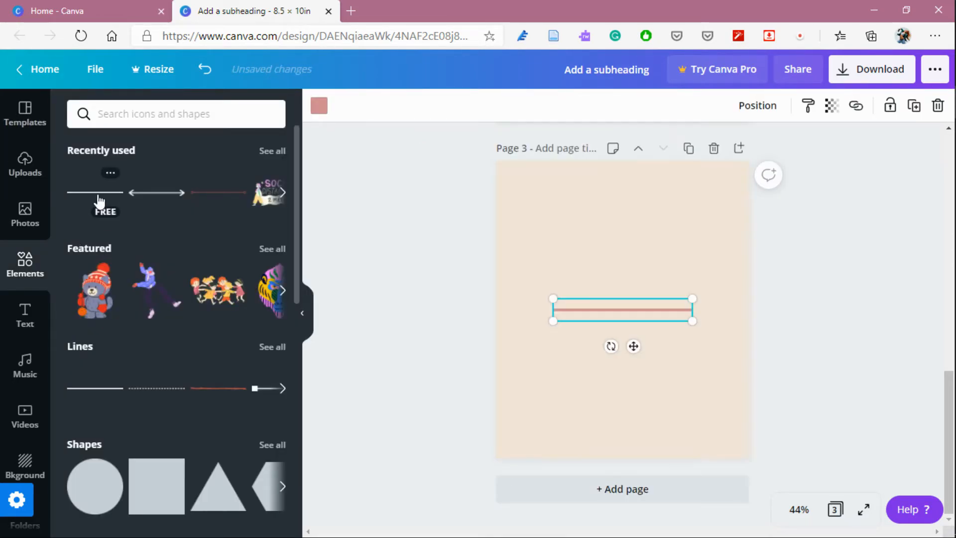
Move the line near the page top and stretch it across the page width.
drag(687, 316, 626, 230)
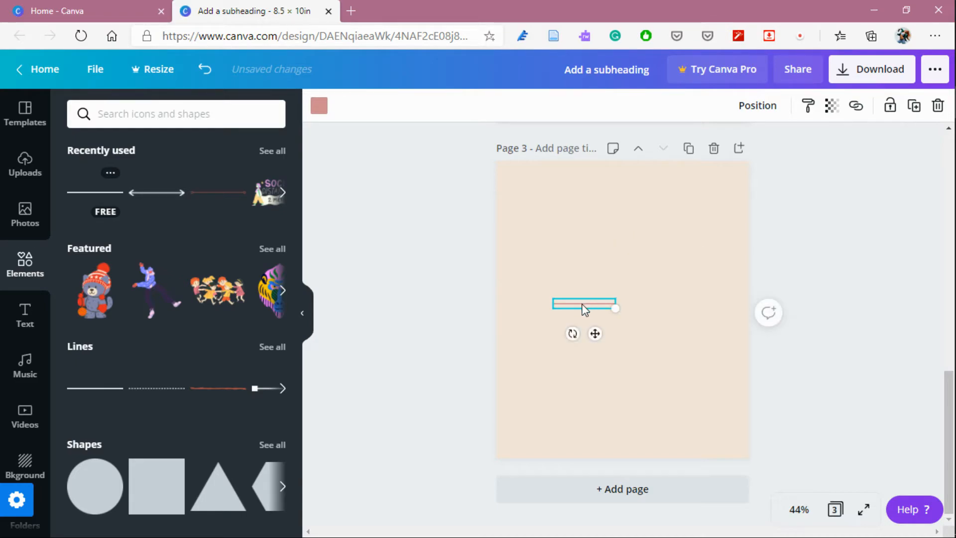
drag(583, 306, 552, 199)
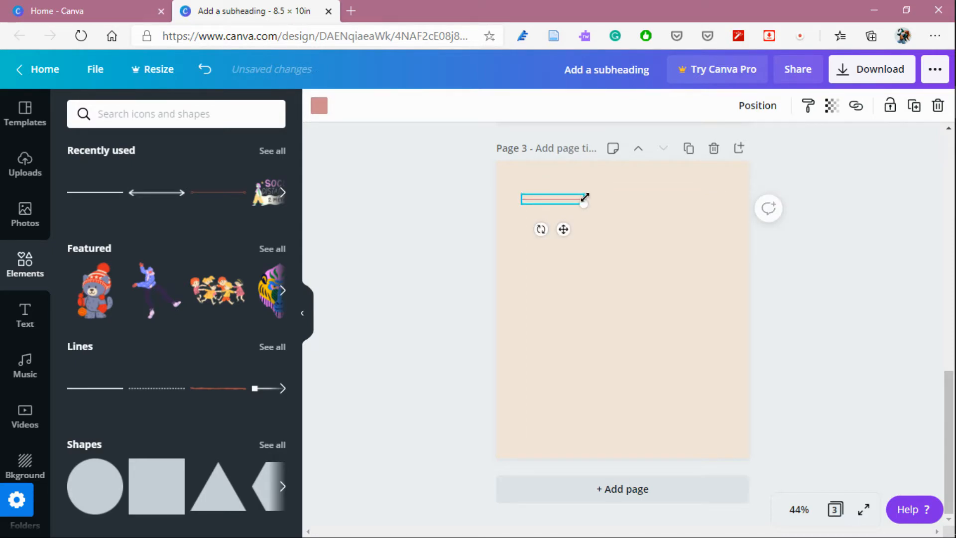
drag(584, 198, 724, 201)
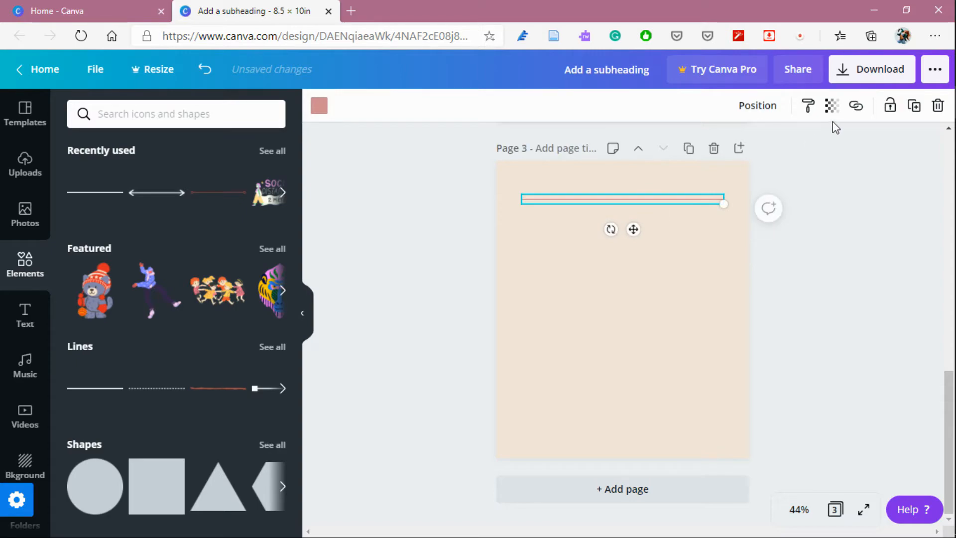
Duplicate the line repeatedly, stacking evenly spaced copies beneath it like ruled paper.
click(914, 105)
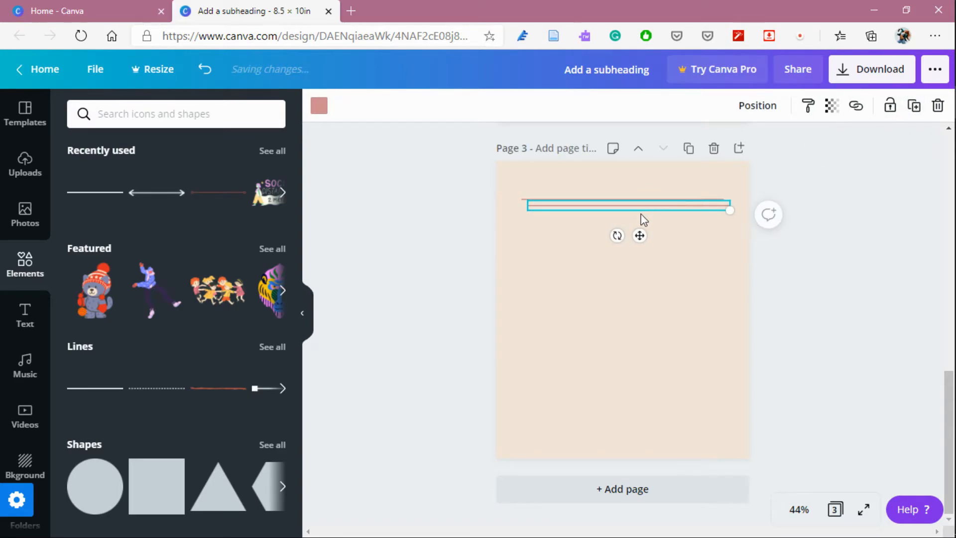
drag(643, 219, 643, 223)
click(914, 105)
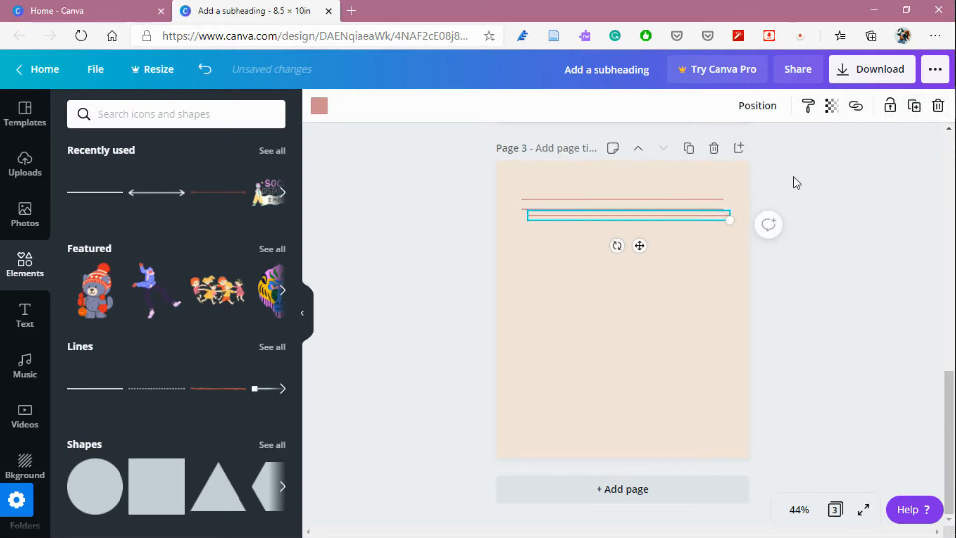
drag(662, 223, 657, 218)
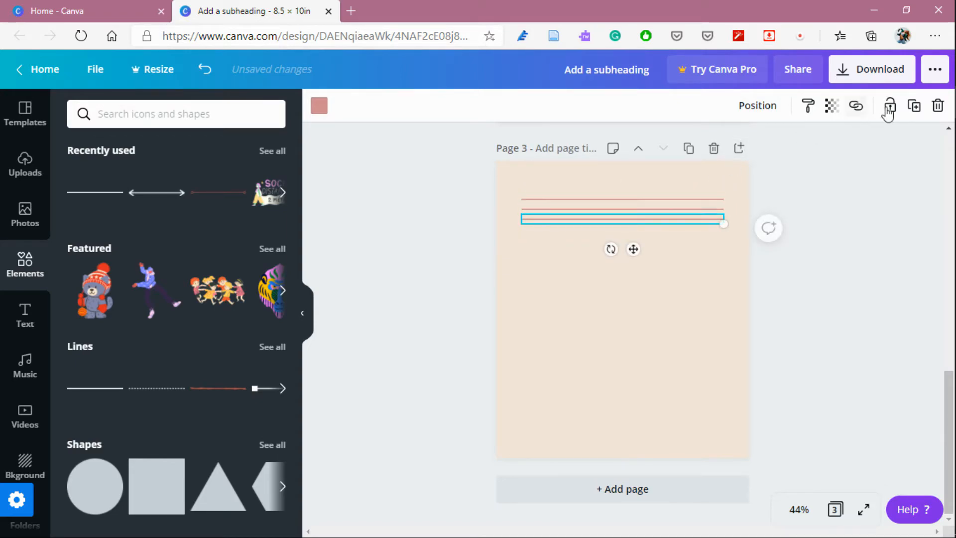
click(913, 105)
drag(670, 224, 664, 224)
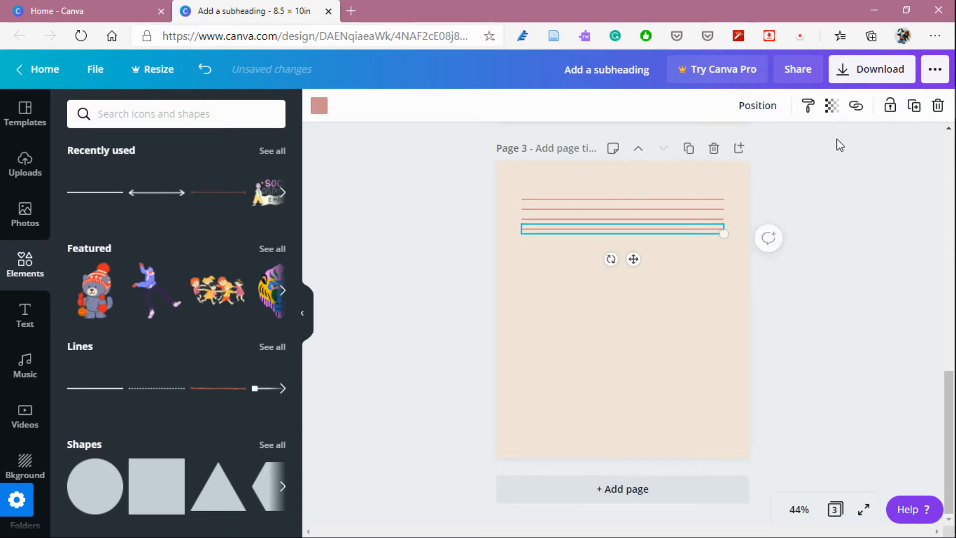
click(915, 106)
drag(655, 242, 649, 246)
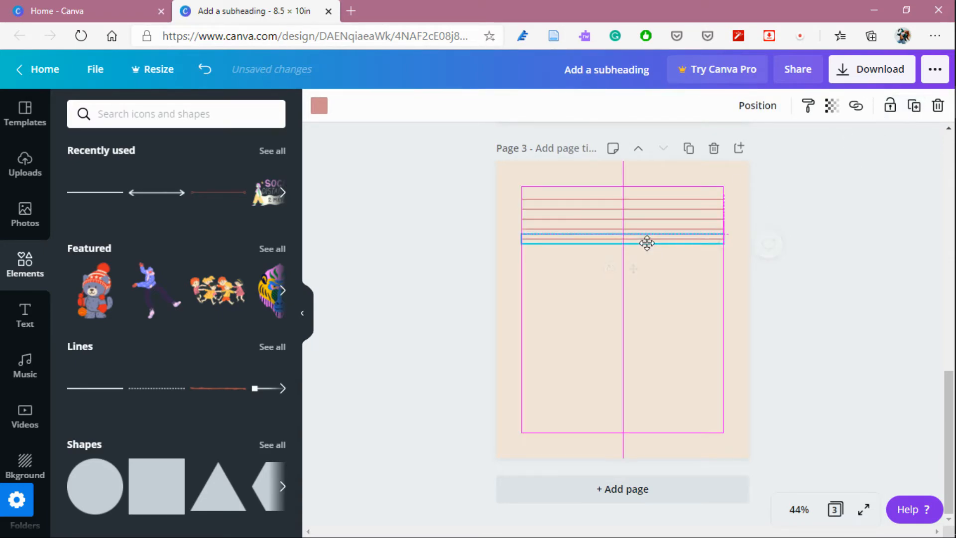
click(910, 110)
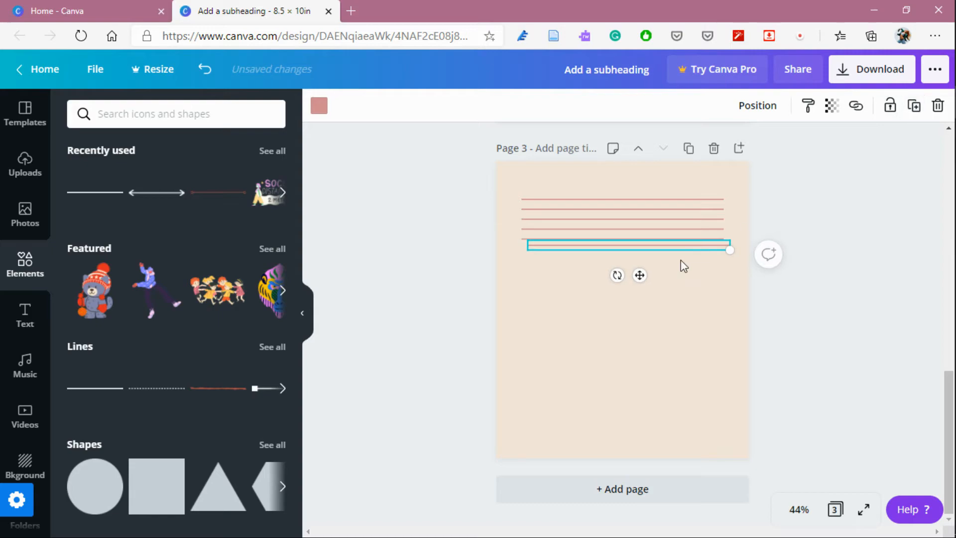
drag(677, 245, 671, 249)
click(914, 105)
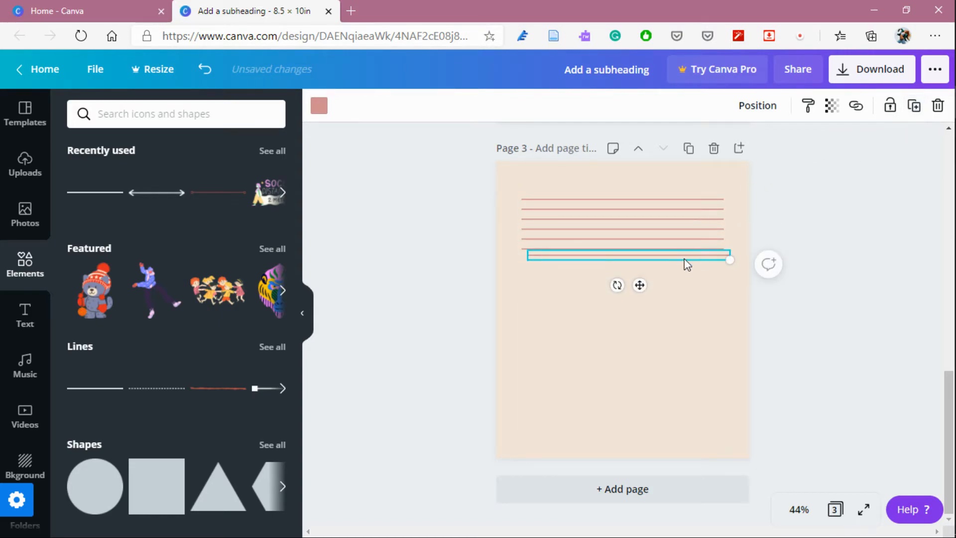
drag(669, 259, 651, 270)
Delete the overlapping duplicate lines at the bottom of the stack.
click(913, 105)
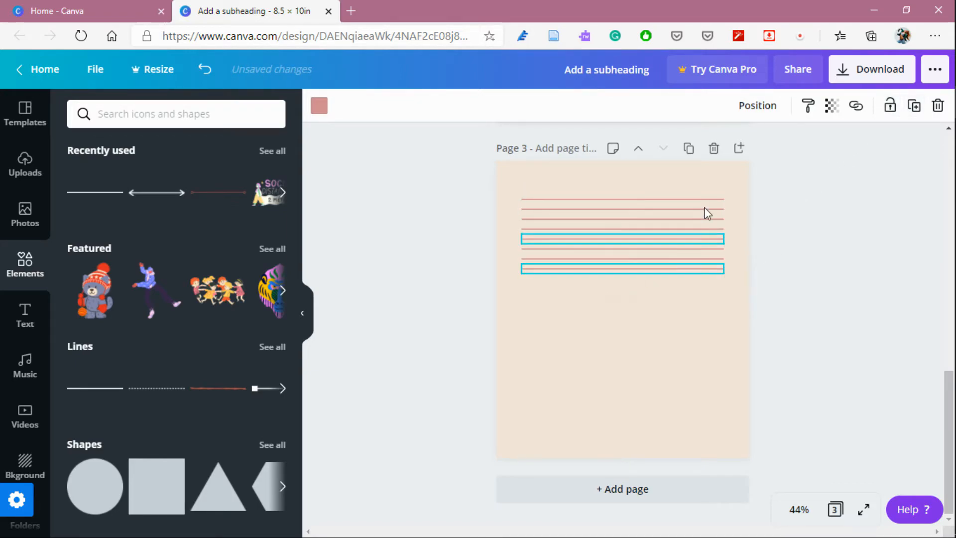
click(914, 105)
drag(641, 282, 634, 280)
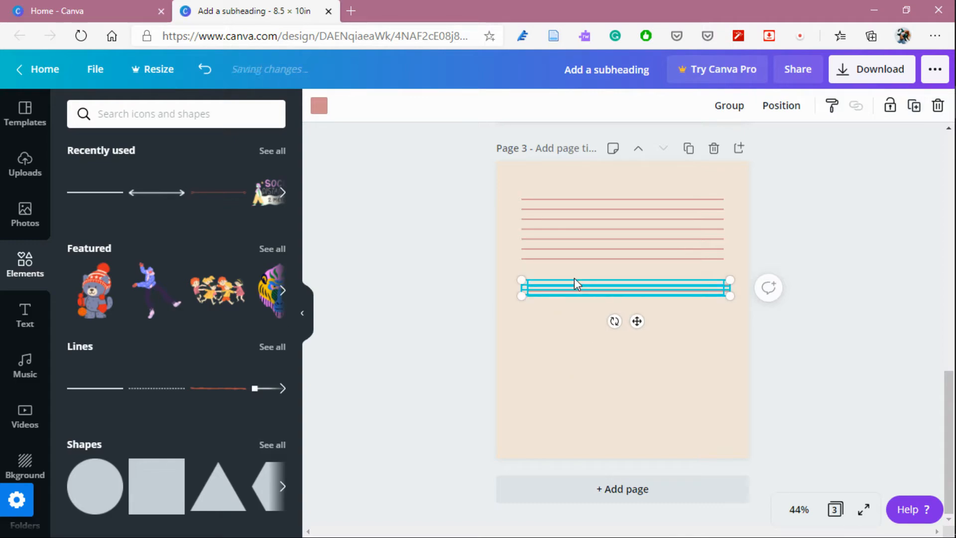
mouse_move(566, 291)
mouse_down()
mouse_move(565, 267)
mouse_move(555, 287)
mouse_move(572, 312)
mouse_move(598, 292)
mouse_move(593, 277)
mouse_move(579, 280)
mouse_up()
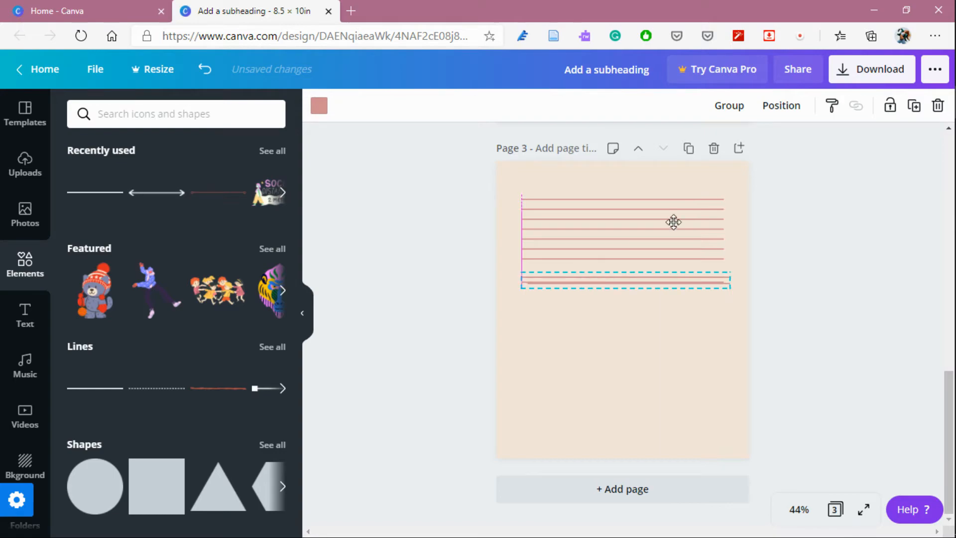
click(936, 114)
Keep duplicating the bottom line to add more evenly spaced ruled lines further down the page.
click(664, 258)
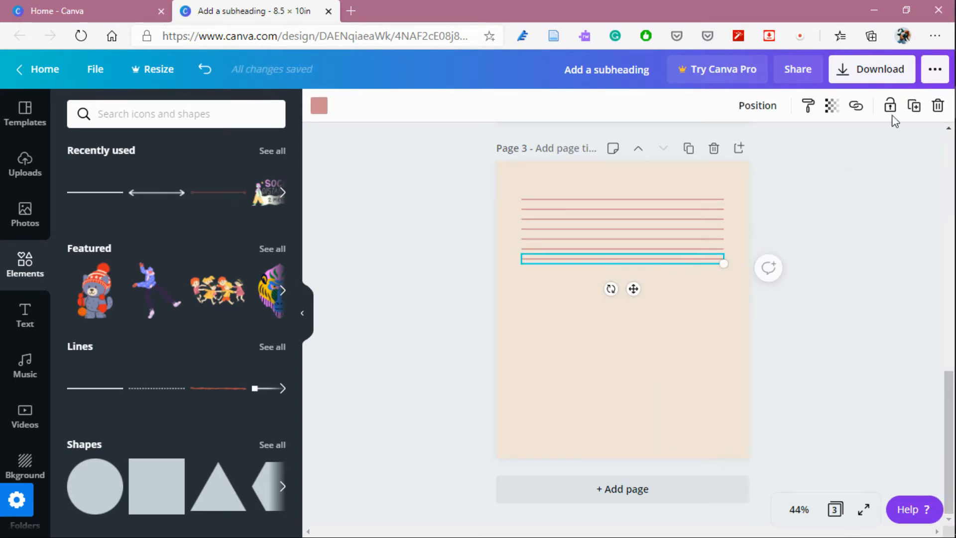
click(914, 105)
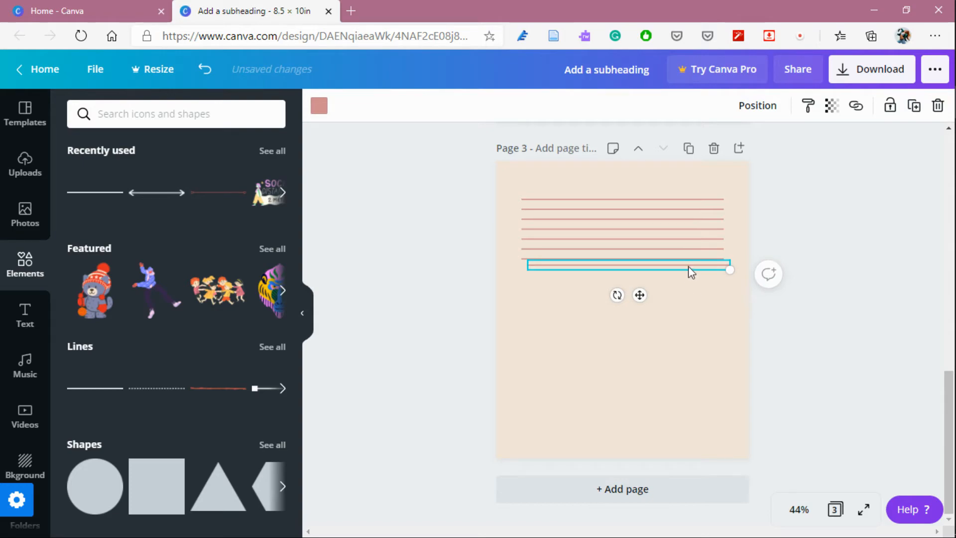
drag(690, 272, 657, 300)
click(916, 113)
click(914, 105)
click(913, 105)
click(914, 106)
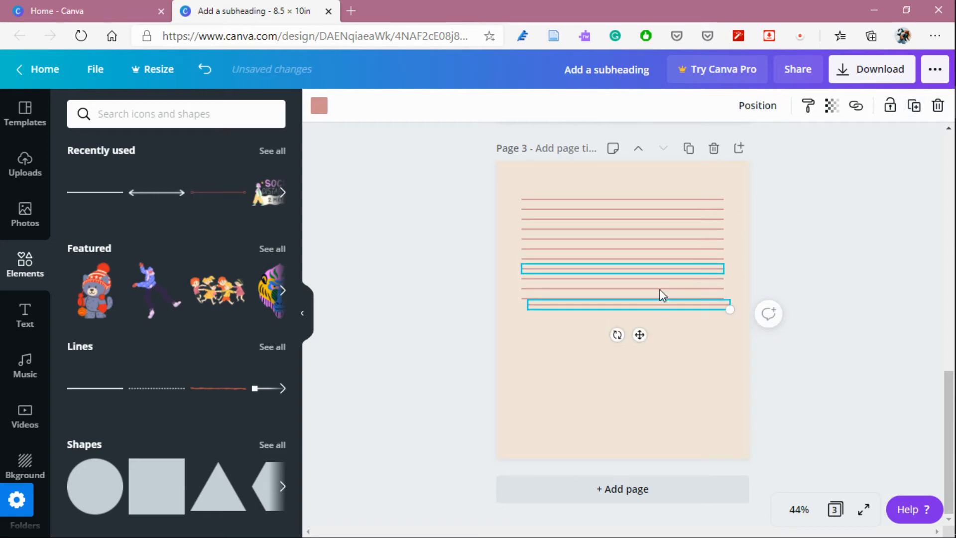
drag(653, 307, 655, 301)
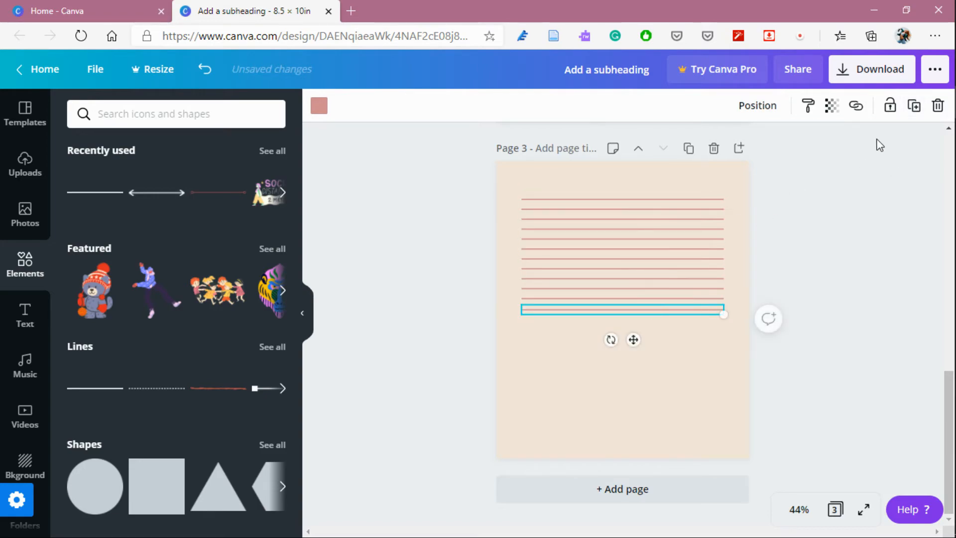
Continue duplicating the bottom line and spacing each copy evenly until the ruled lines reach near the page bottom.
click(914, 105)
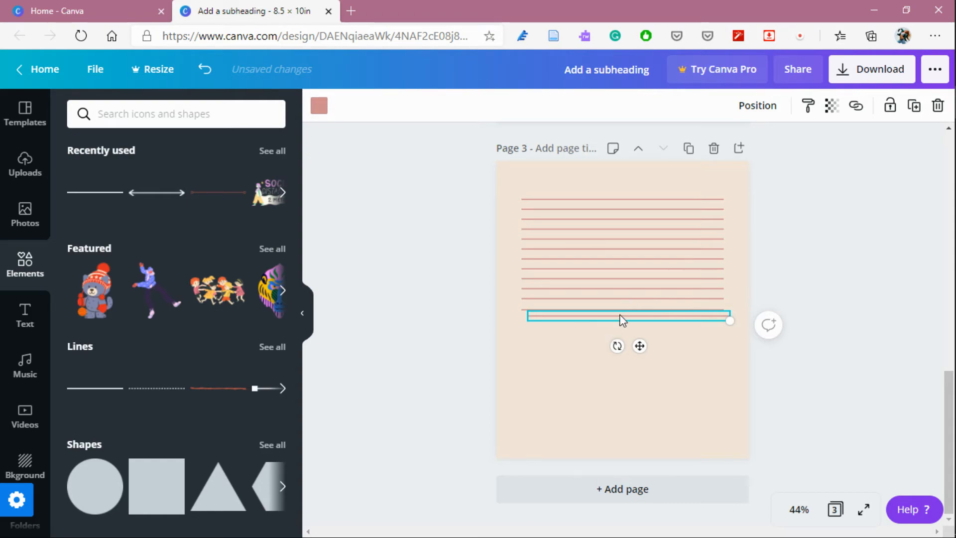
drag(621, 321, 608, 321)
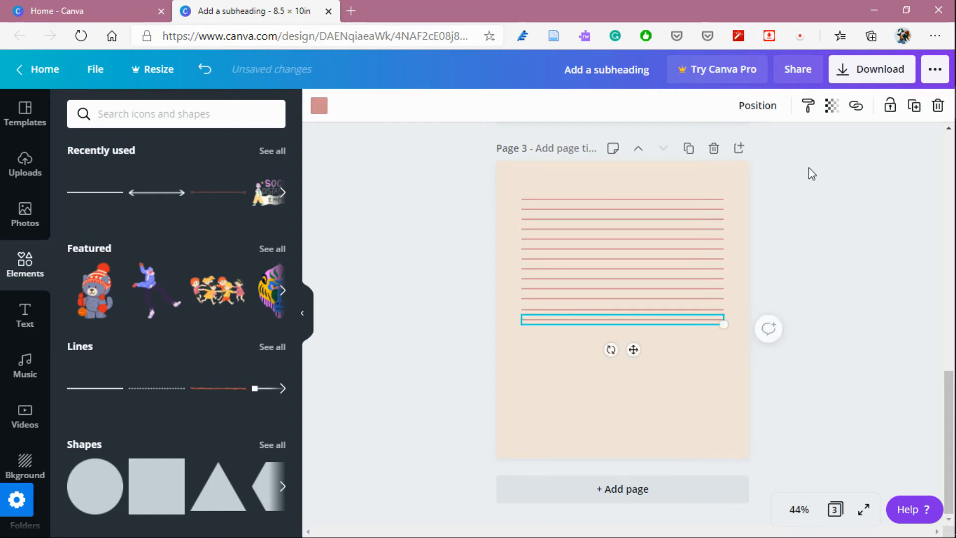
click(915, 106)
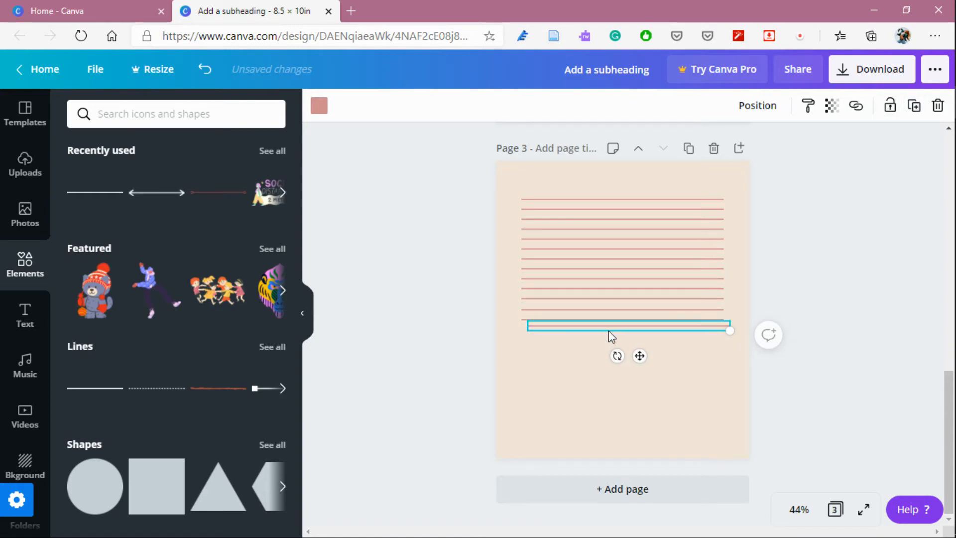
drag(615, 335, 611, 331)
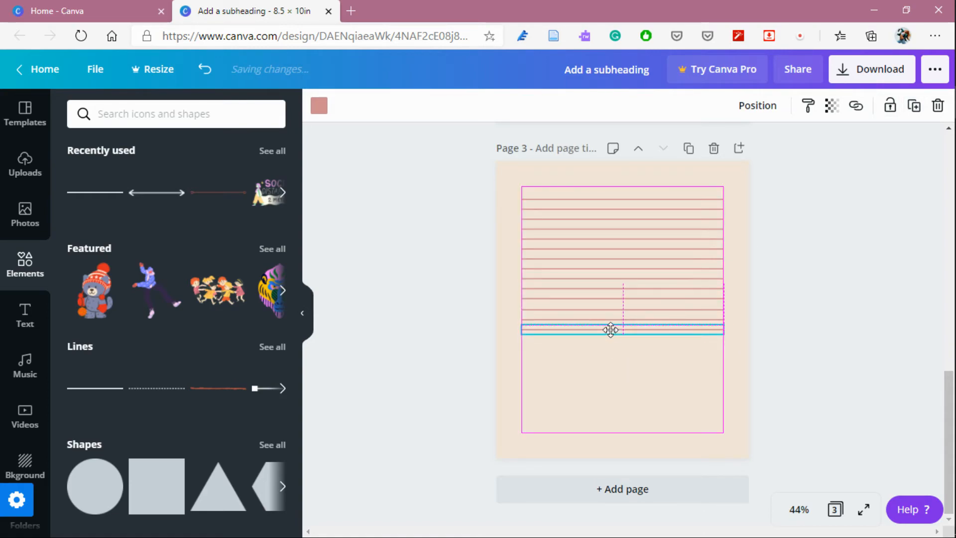
click(915, 106)
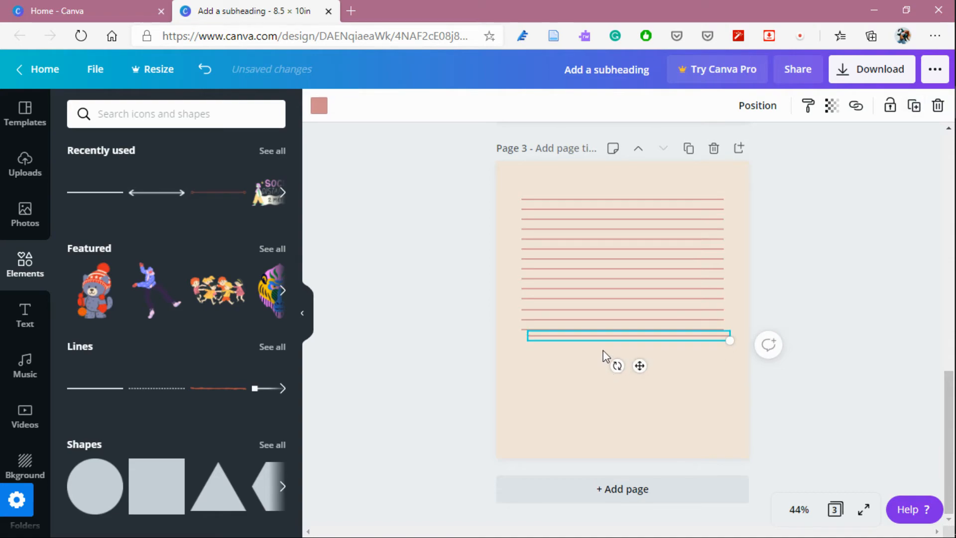
click(914, 106)
drag(605, 357, 627, 372)
click(914, 107)
click(913, 106)
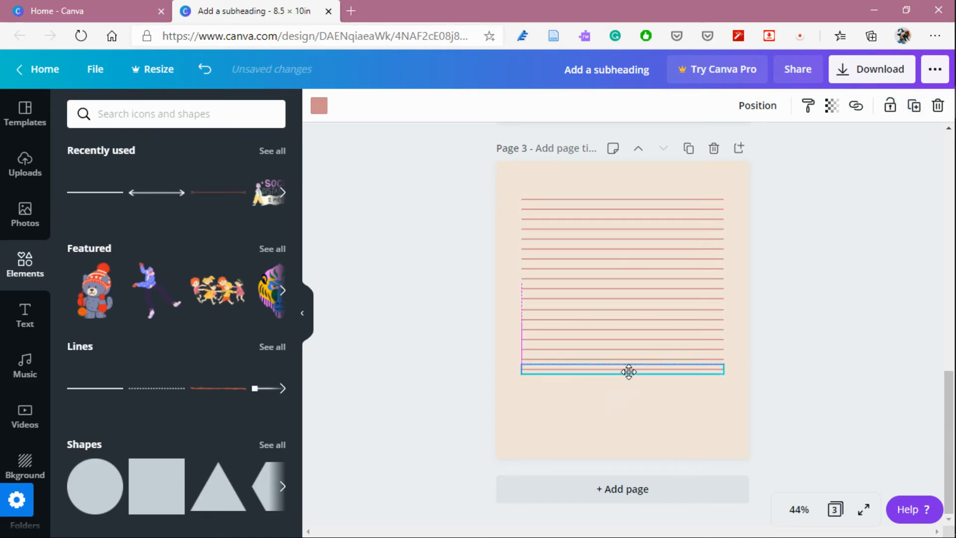
click(914, 106)
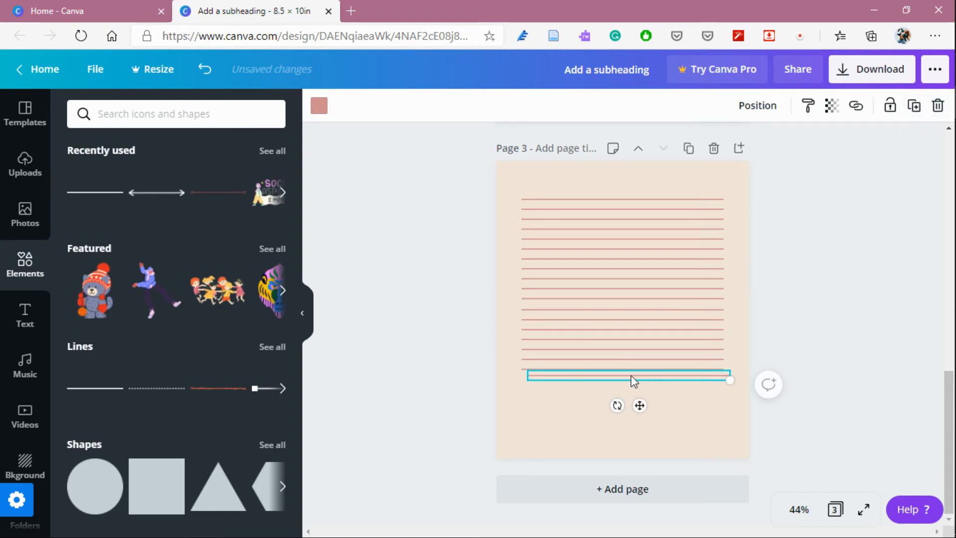
drag(631, 383, 625, 386)
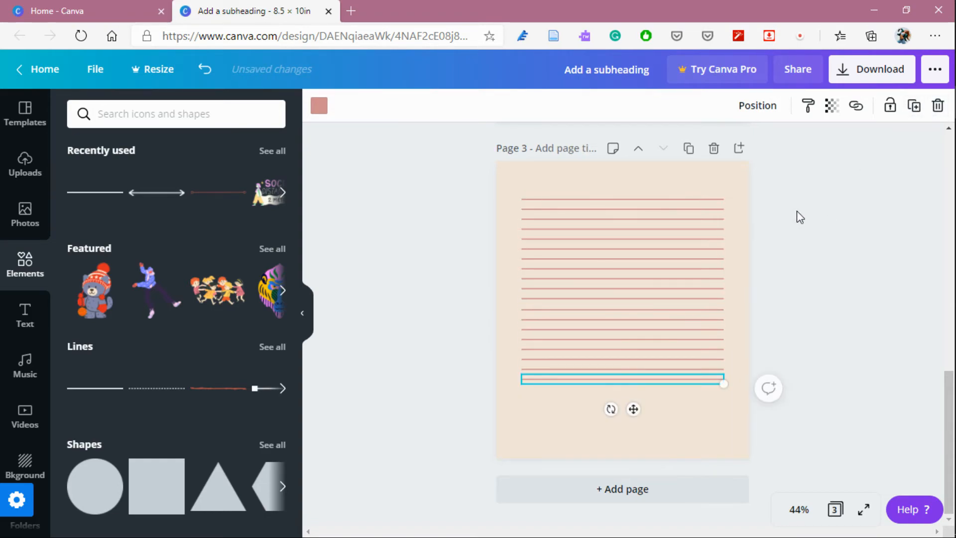
click(913, 106)
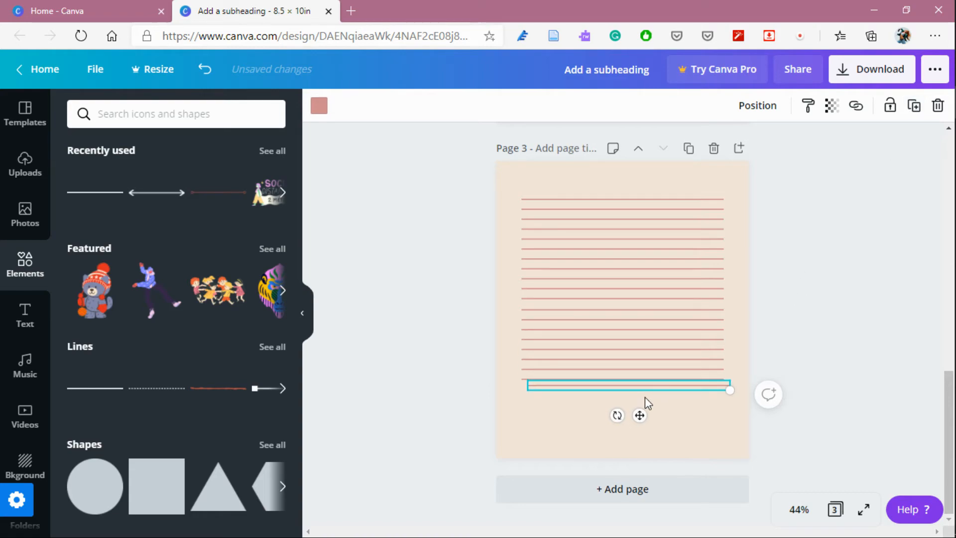
drag(633, 384, 626, 389)
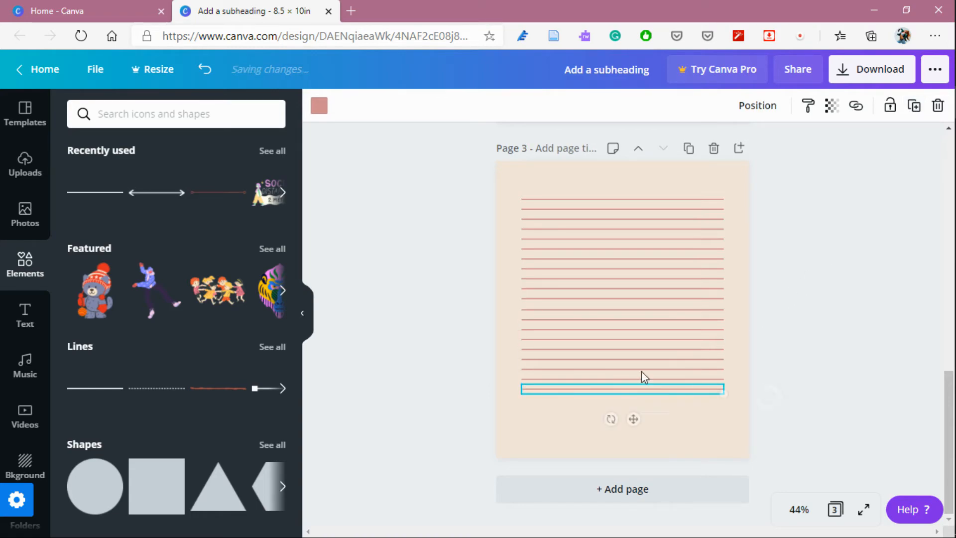
click(914, 107)
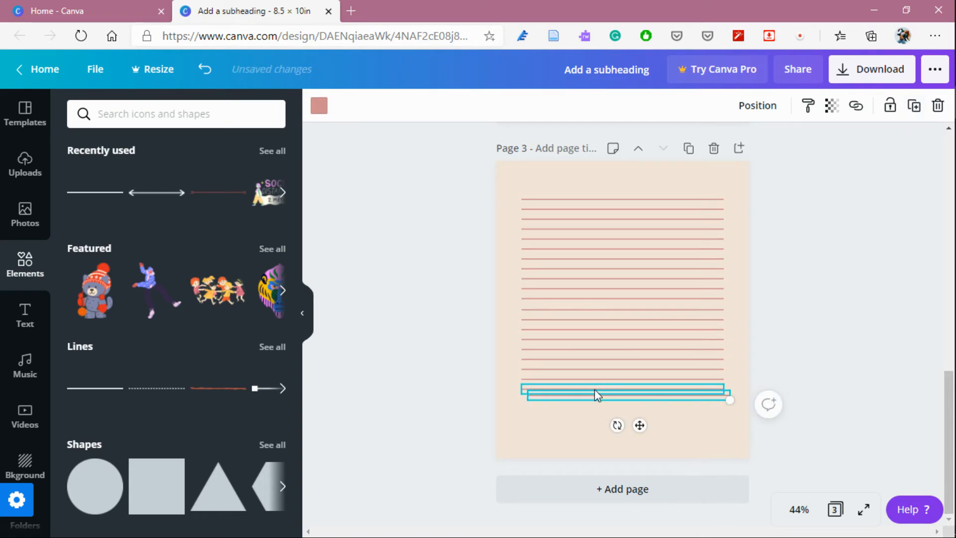
drag(597, 393, 594, 399)
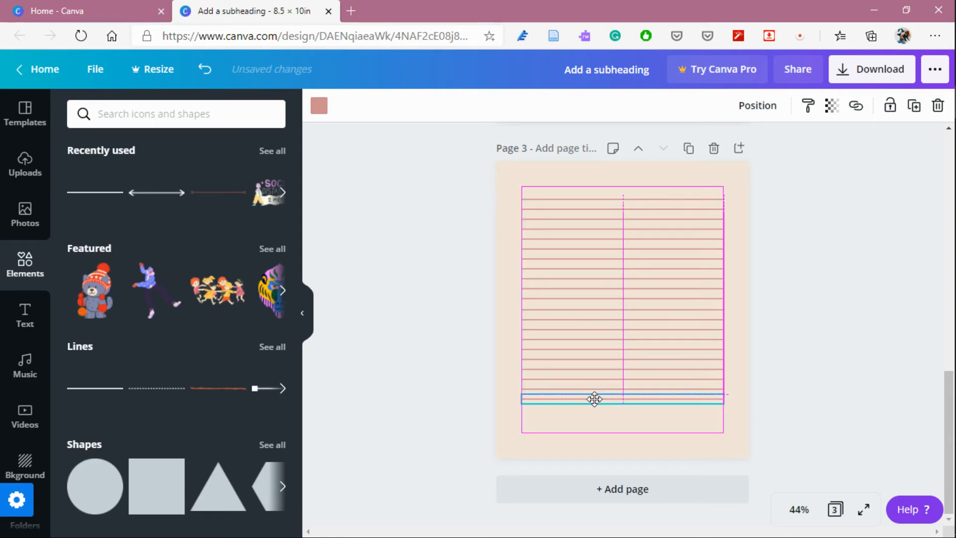
drag(595, 399, 594, 399)
click(913, 106)
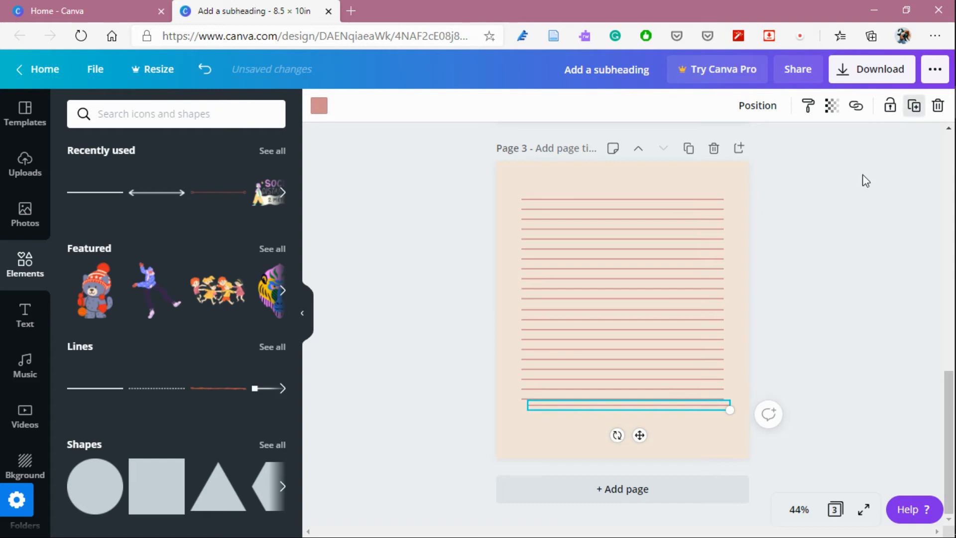
drag(607, 405, 601, 409)
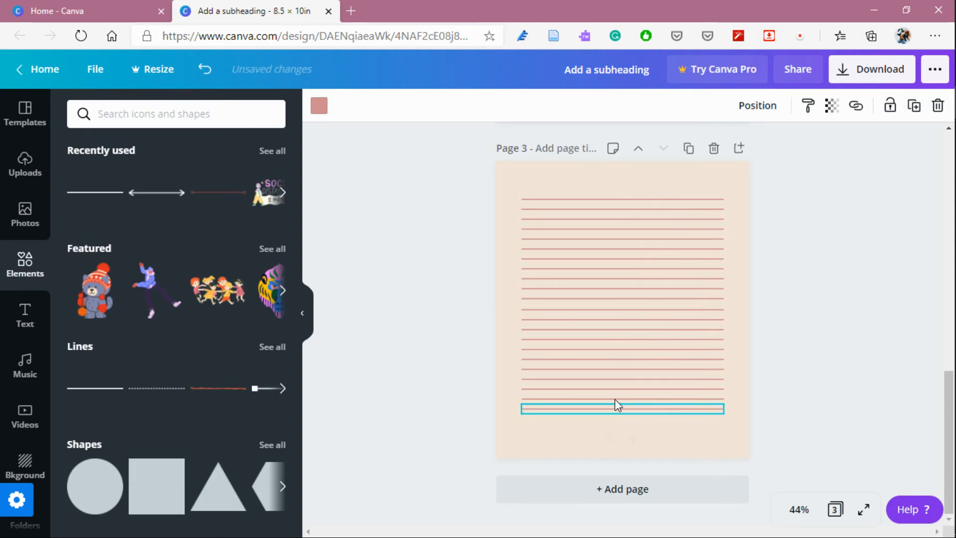
click(913, 107)
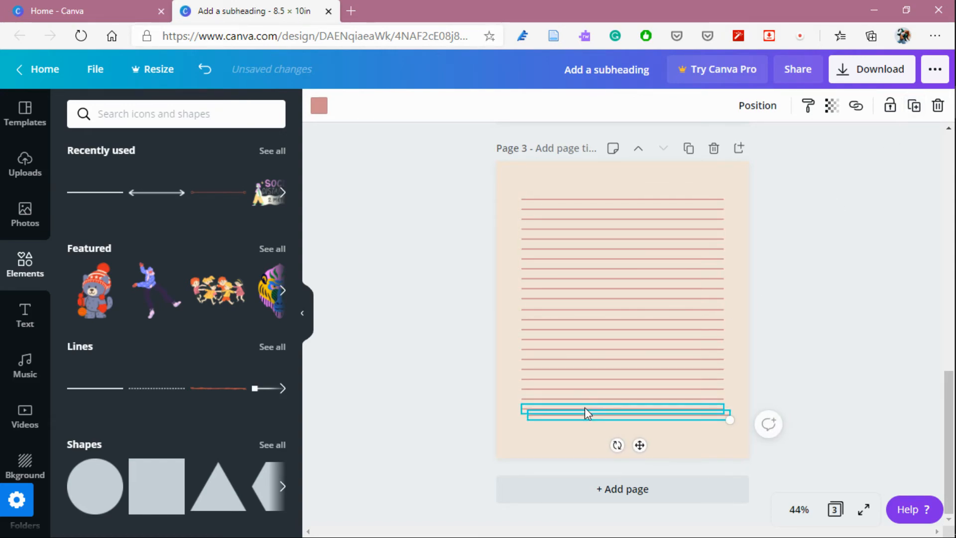
drag(586, 418, 580, 422)
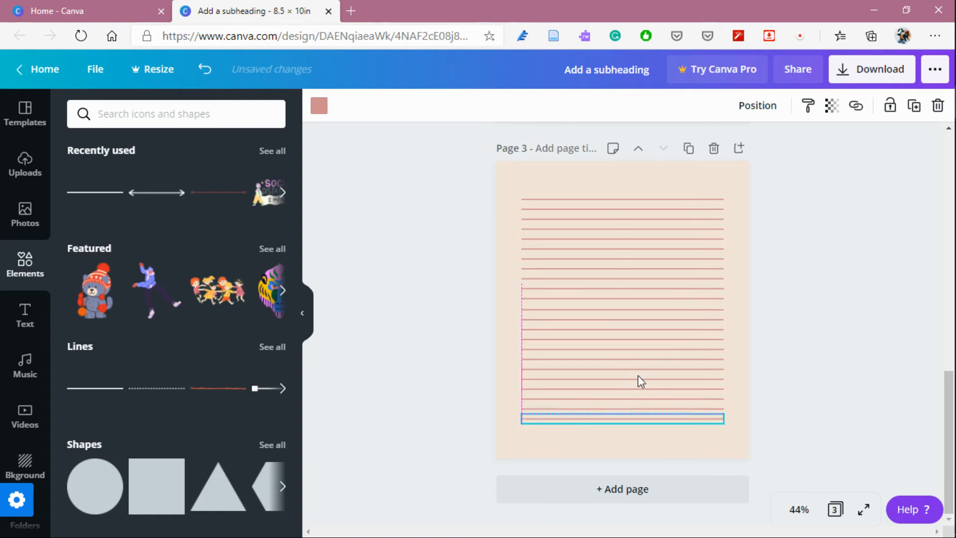
click(914, 107)
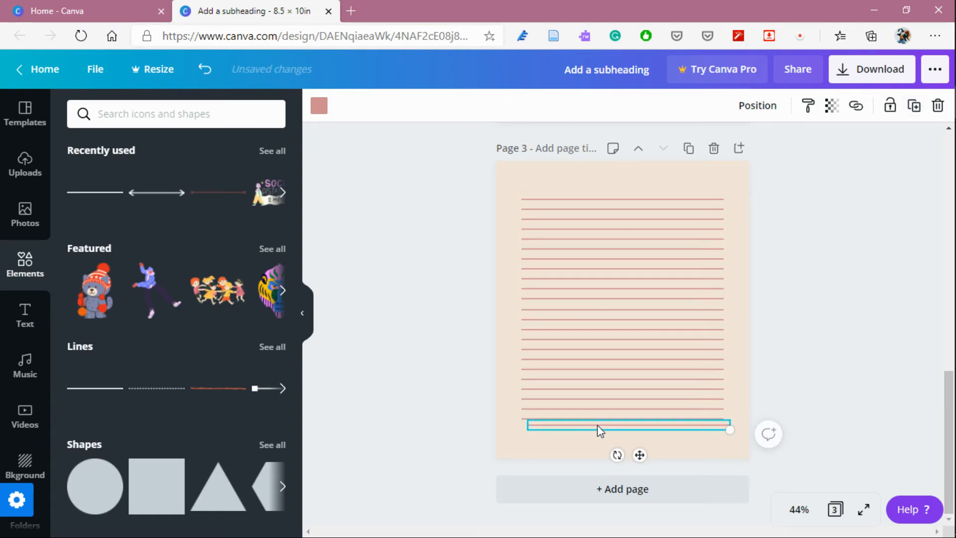
drag(595, 421, 588, 425)
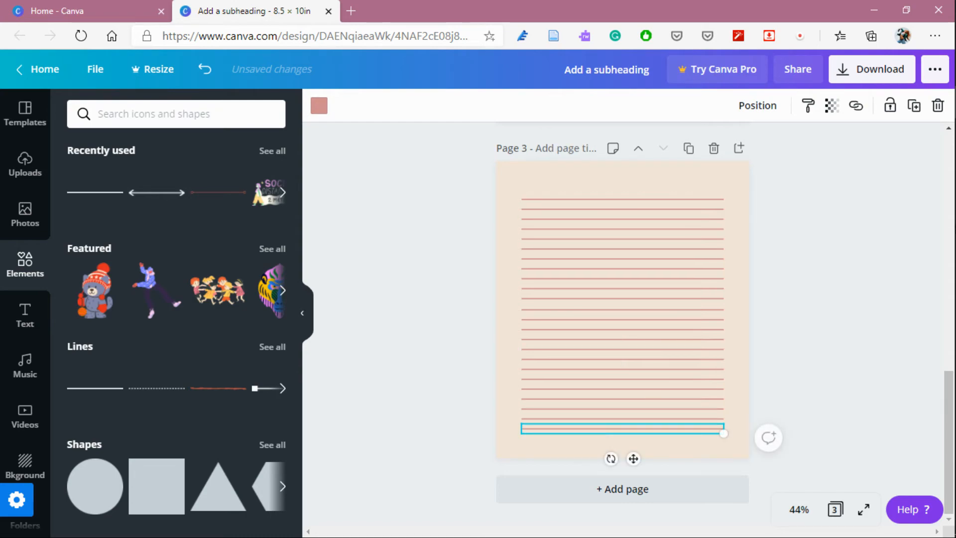
click(795, 309)
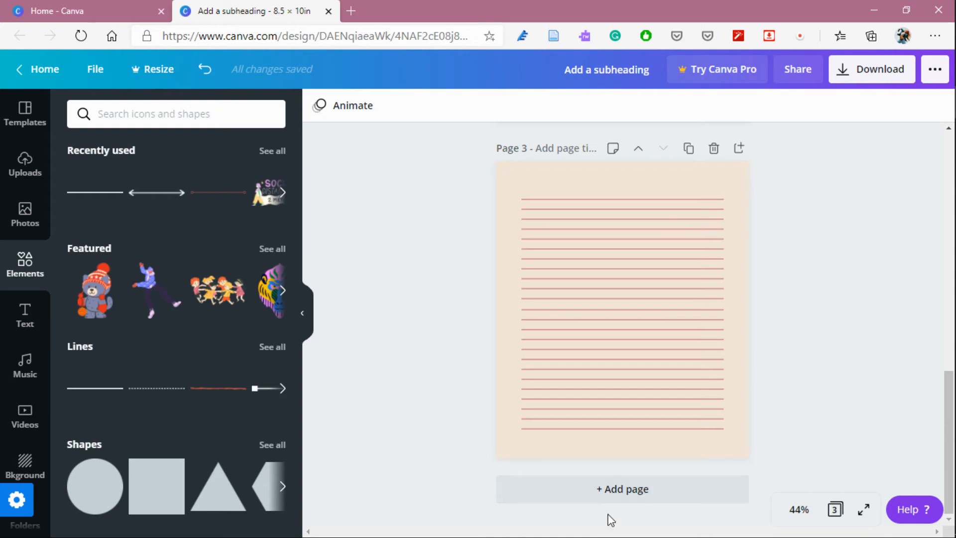
Duplicate the finished ruled page repeatedly to create ruled pages 4 through 8.
click(628, 493)
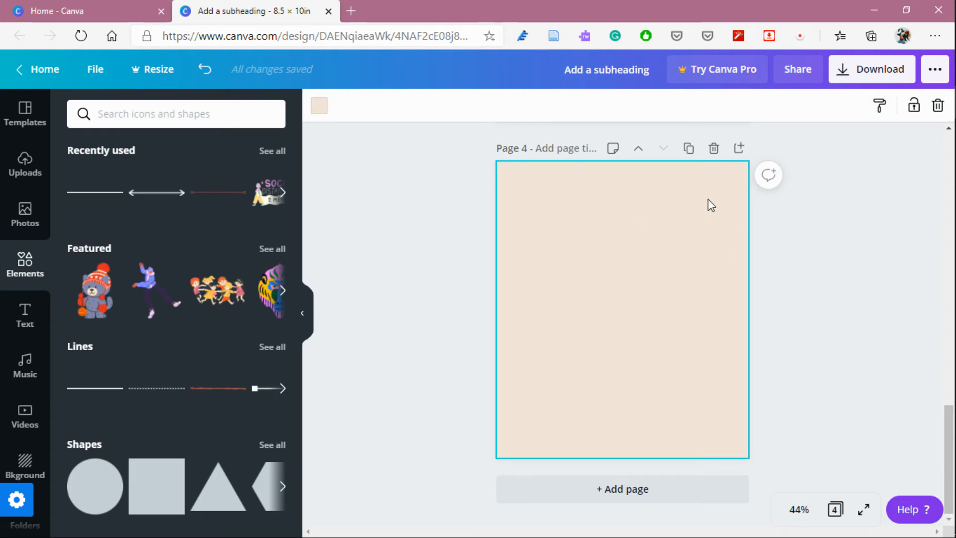
click(714, 150)
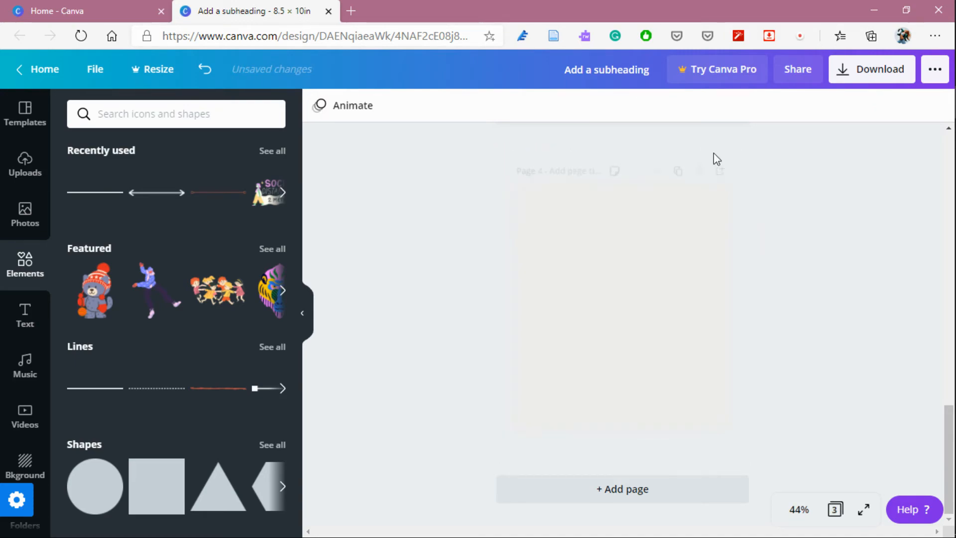
click(688, 148)
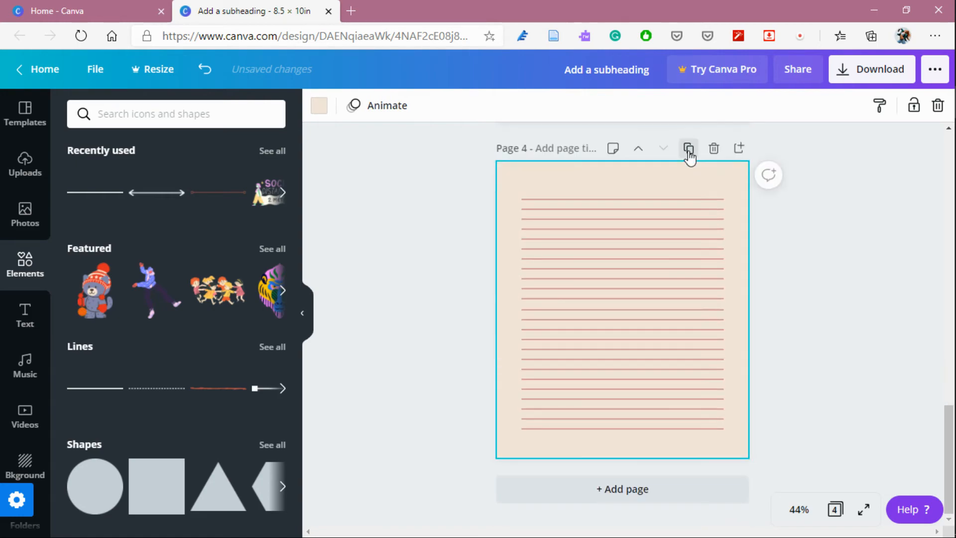
click(688, 148)
click(688, 149)
click(688, 149)
click(688, 148)
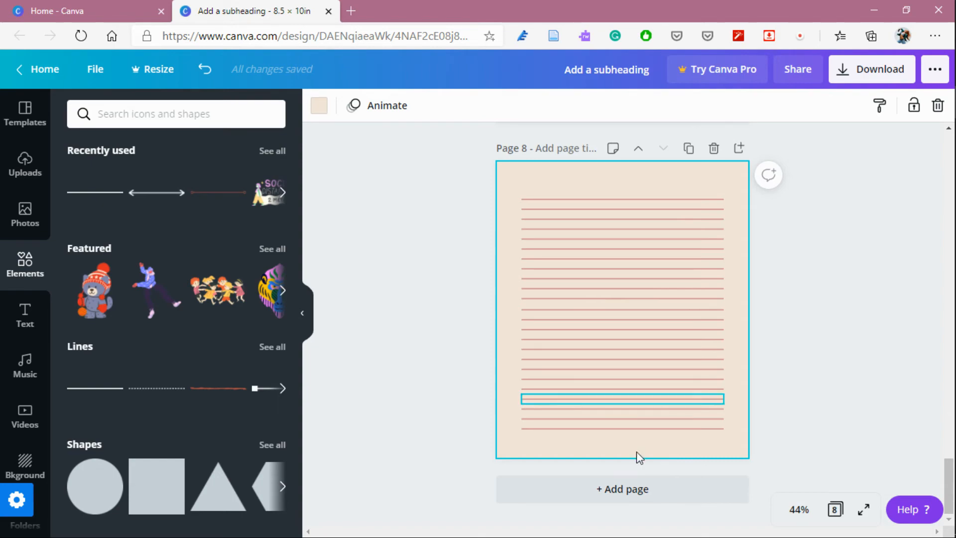
Add a new blank page and insert a subheading reading 'designed by' followed by the creator's name.
click(615, 489)
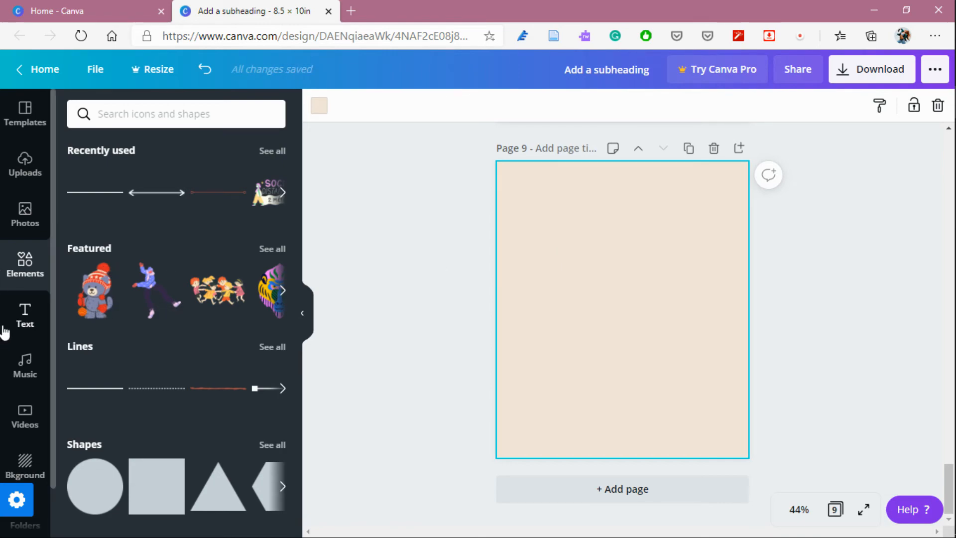
click(23, 316)
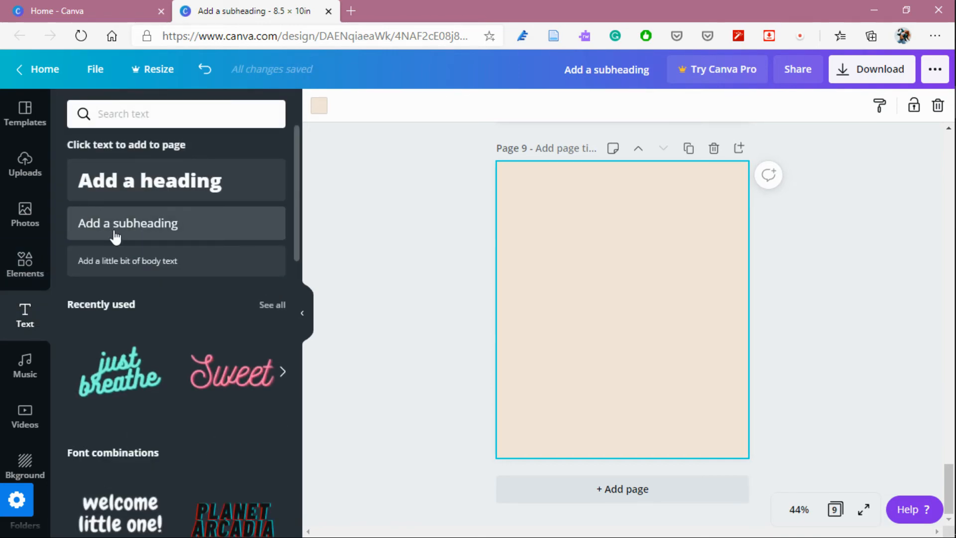
click(116, 236)
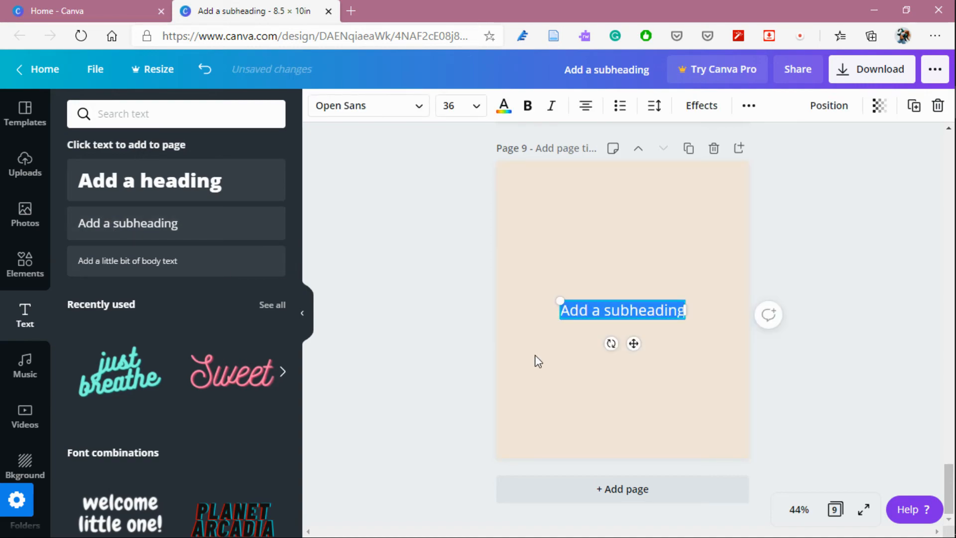
text(designed by babyklin)
text(on)
key(Return)
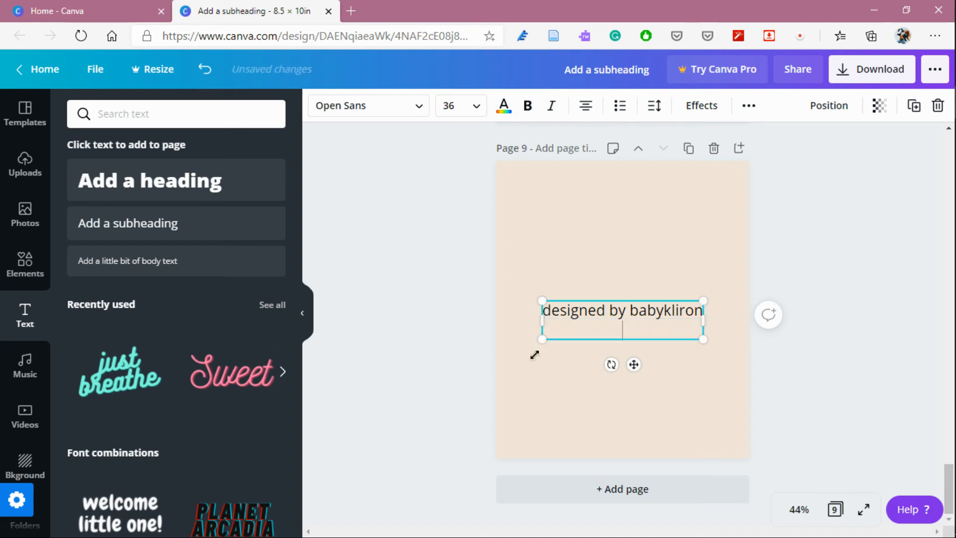
key(BackSpace)
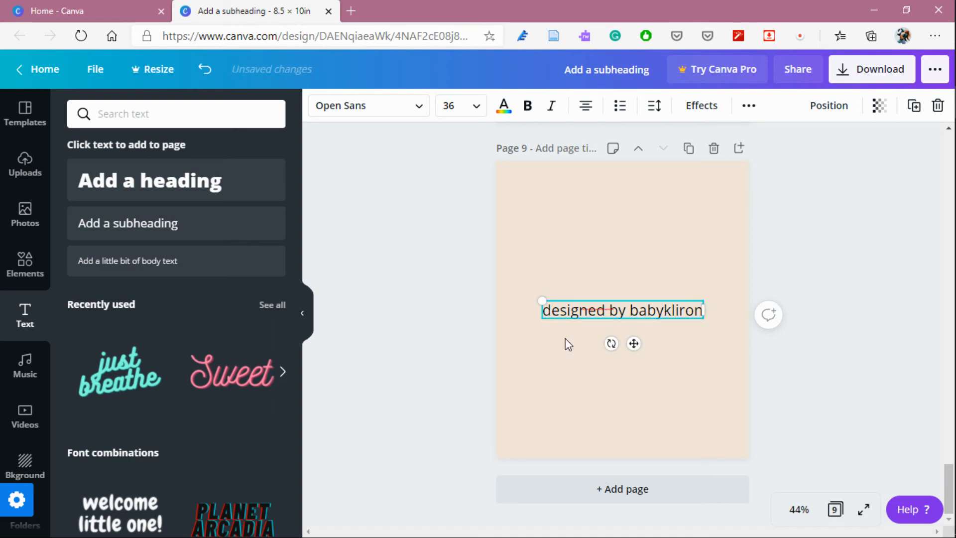
Move the credit text down near the bottom of the page.
click(606, 279)
drag(636, 319, 657, 420)
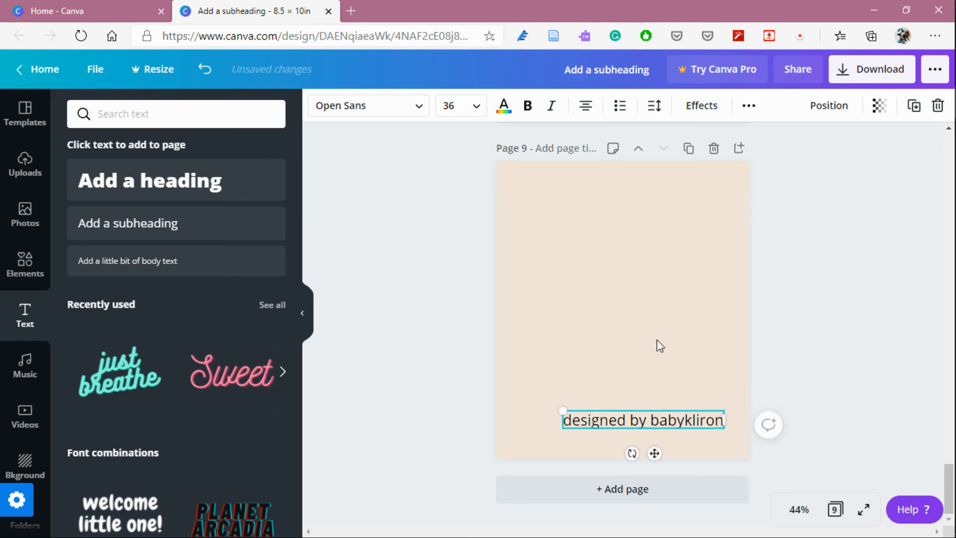
click(656, 340)
click(636, 418)
Change the credit text's font to Abhaya Libre Regular and nudge it slightly into place.
click(421, 120)
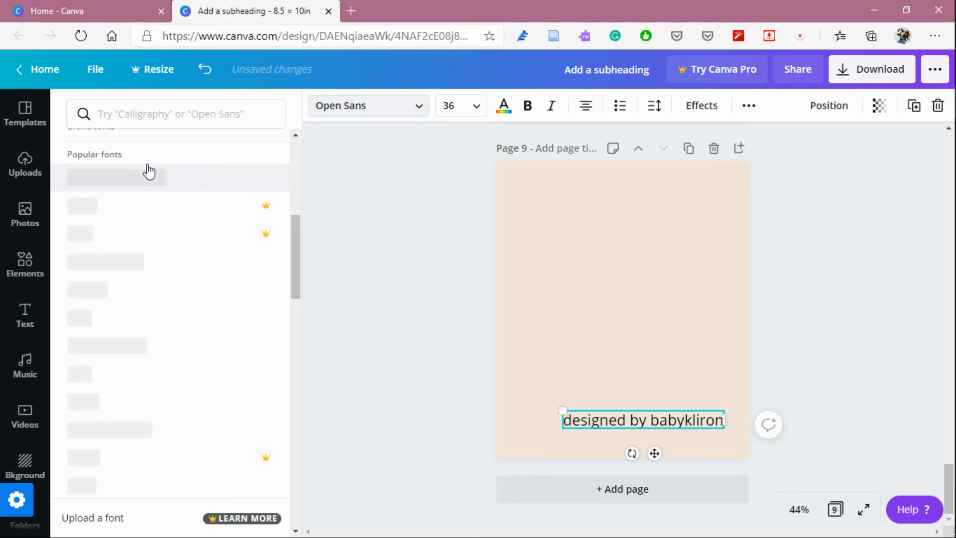
click(168, 179)
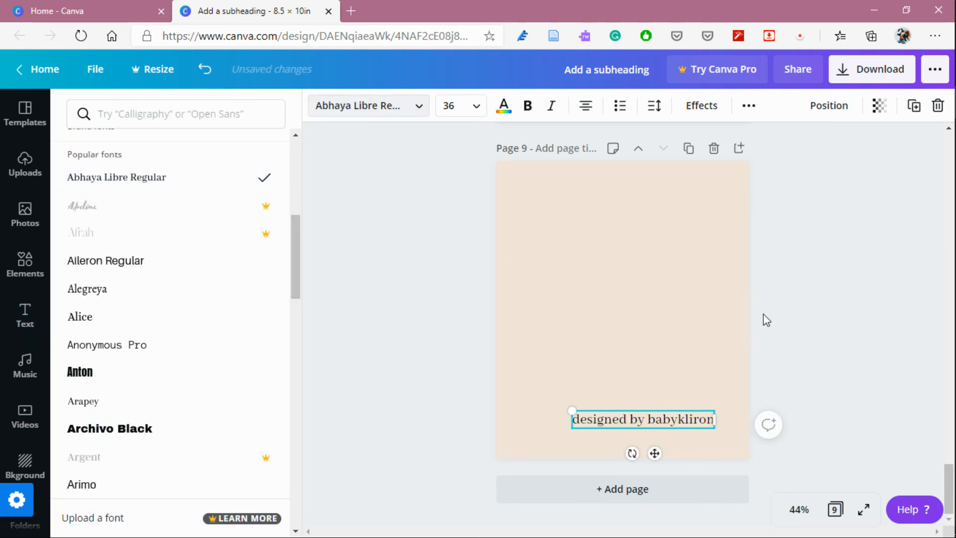
click(833, 315)
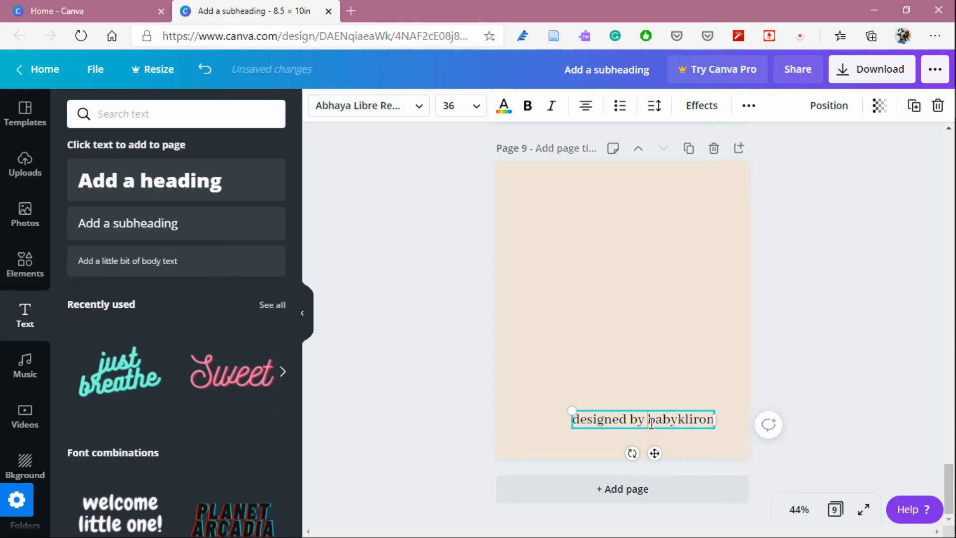
click(674, 382)
mouse_move(640, 416)
mouse_down()
mouse_move(661, 418)
mouse_move(642, 413)
mouse_up()
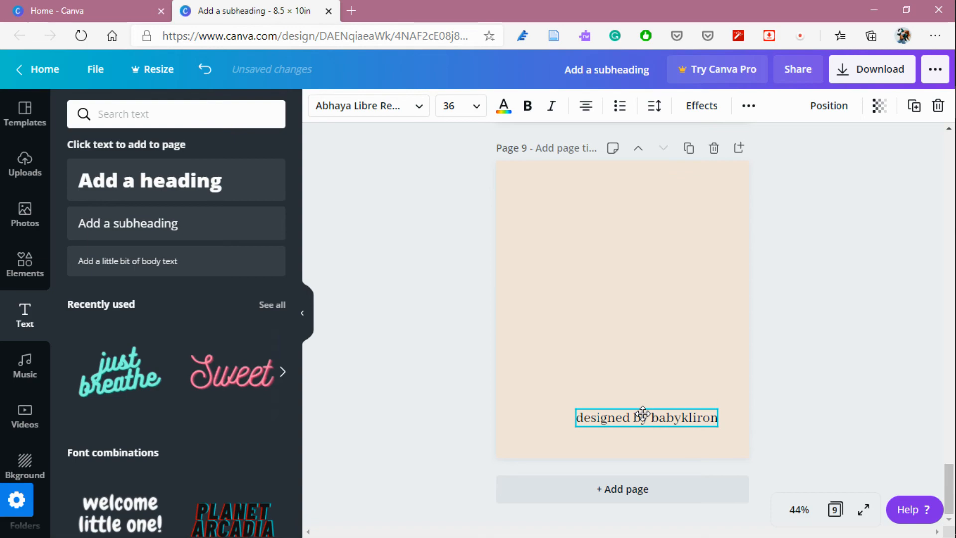
click(767, 424)
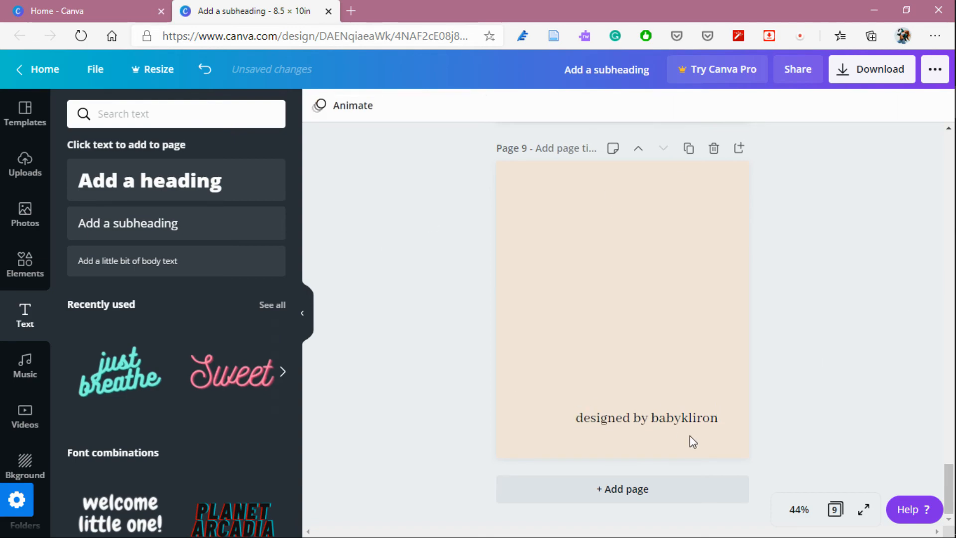
click(302, 311)
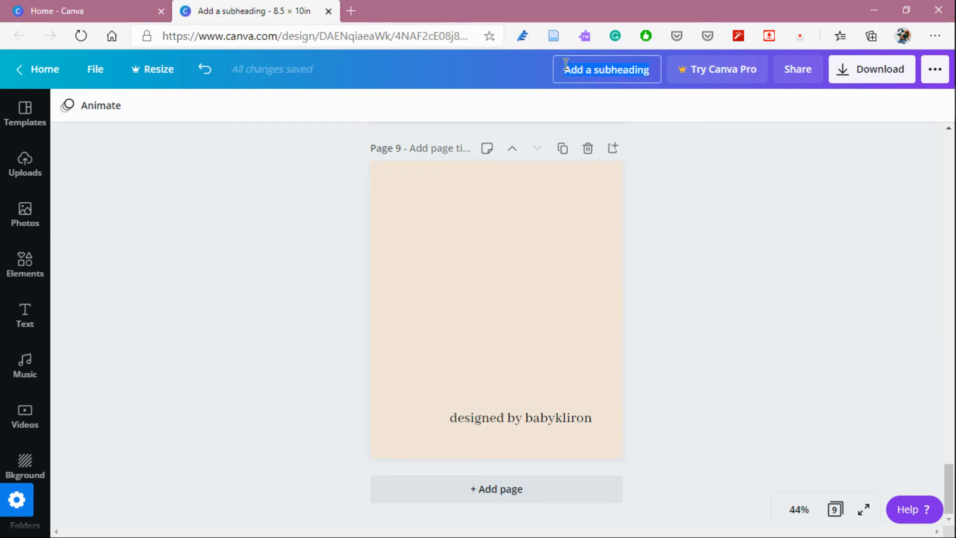
Rename the design as 'love in pastel pink journal'.
key(BackSpace)
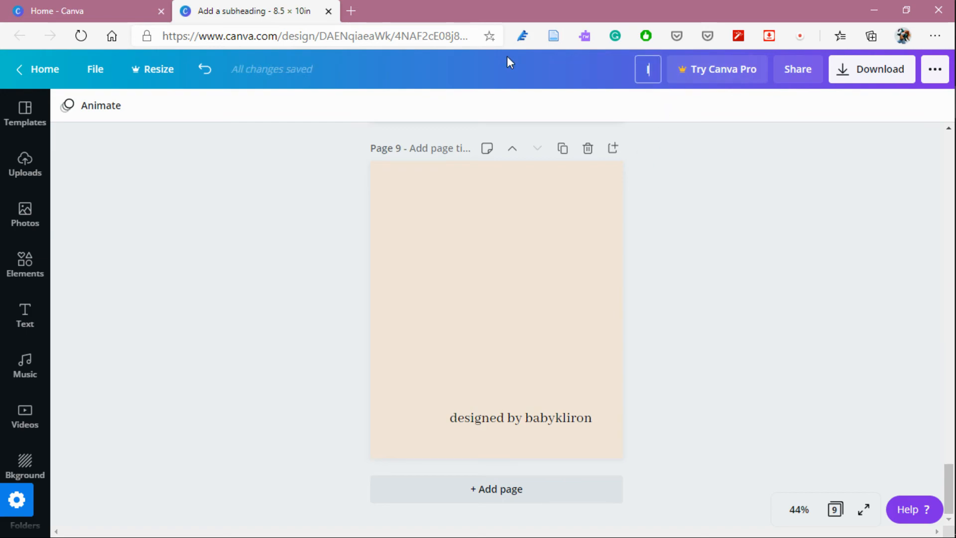
text(love in paste)
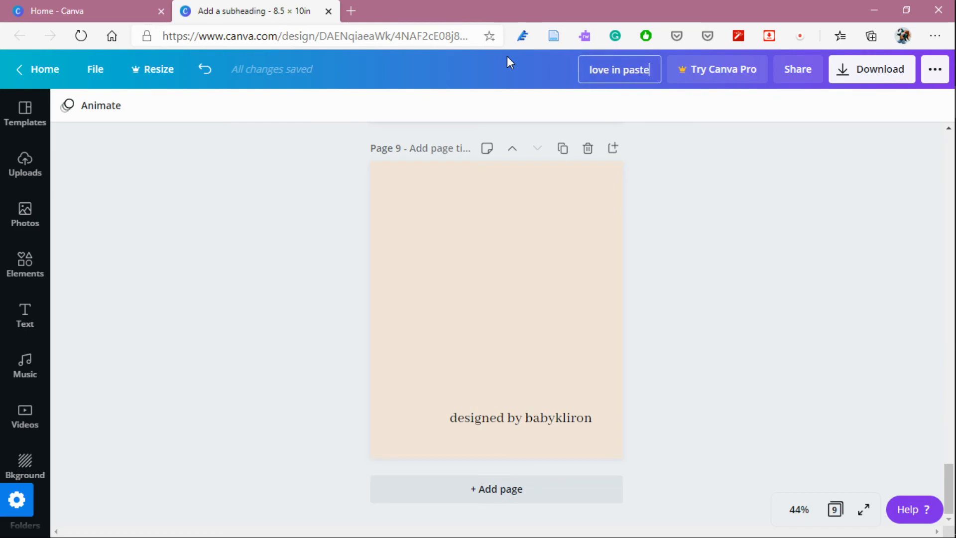
text(l pink)
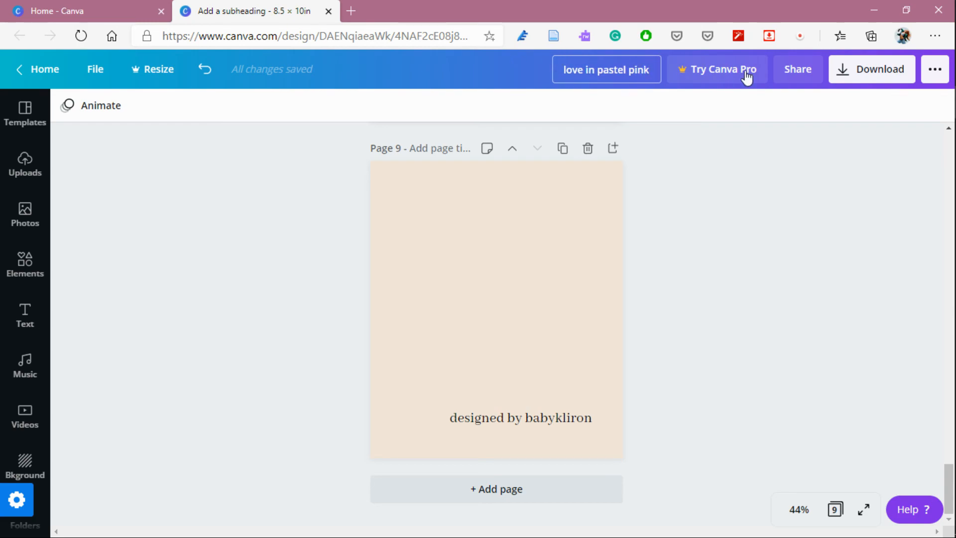
text( journal)
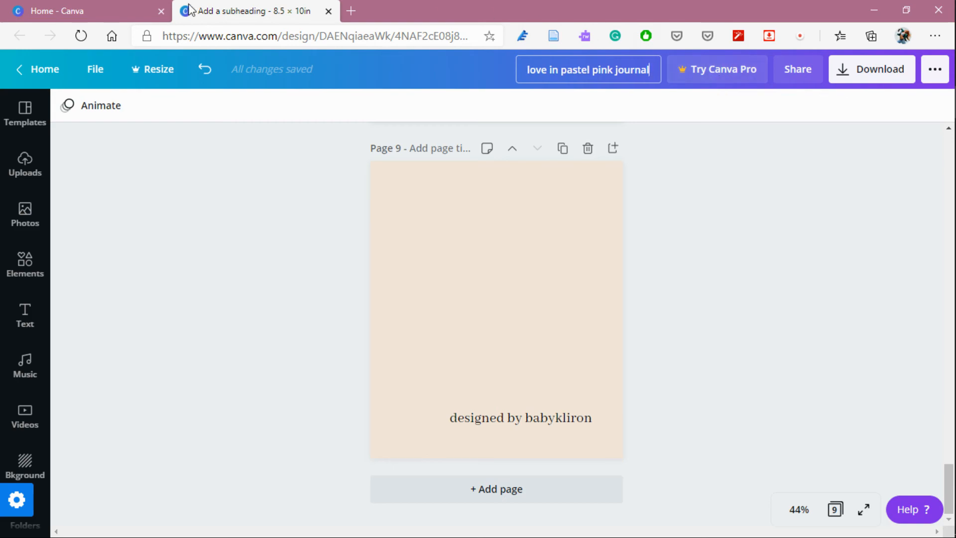
key(Return)
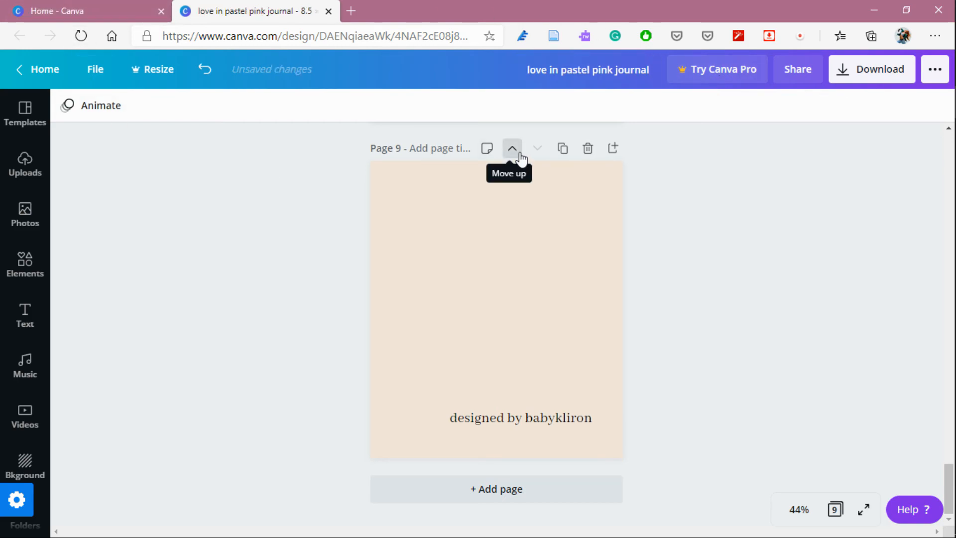
Return to the Canva home page and find the renamed journal among the recent designs.
click(90, 72)
click(96, 304)
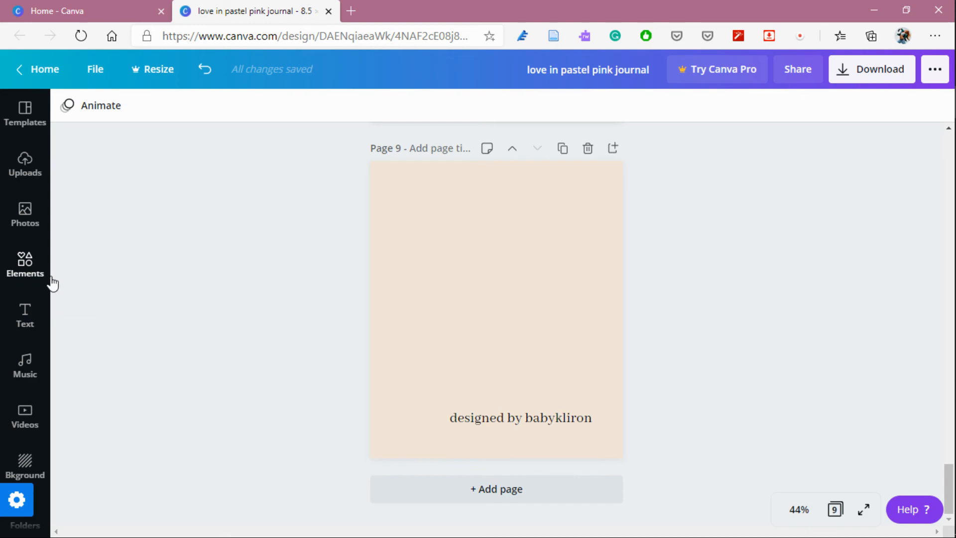
click(42, 69)
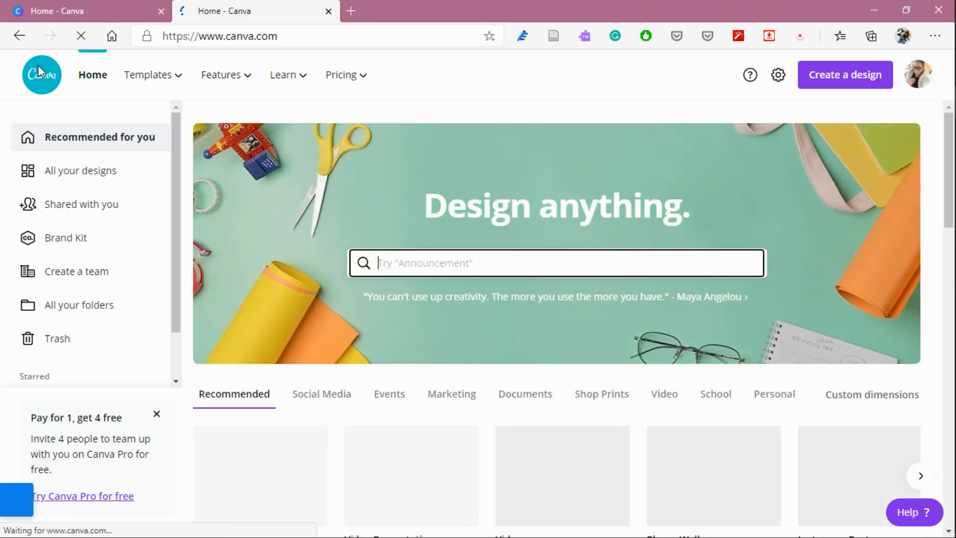
scroll(444, 386, down, 10)
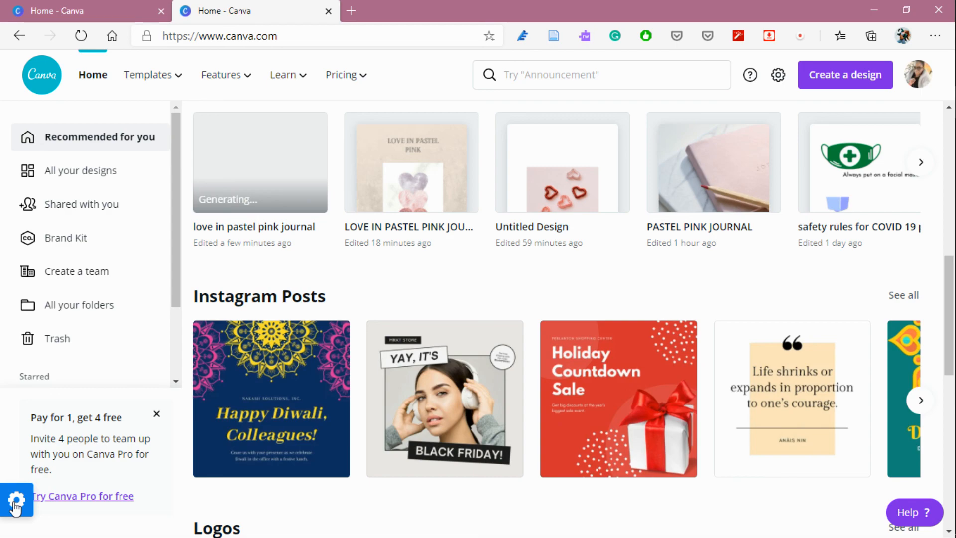
mouse_move(955, 230)
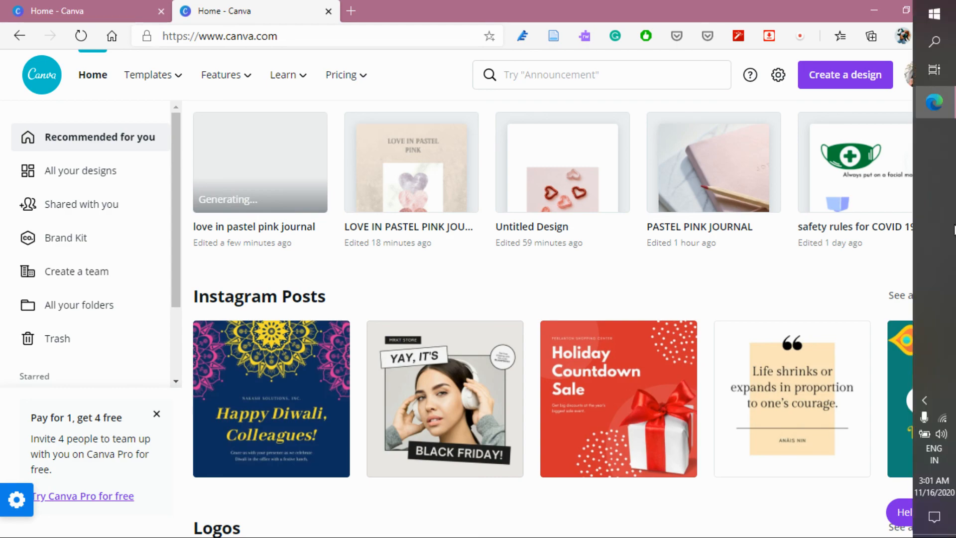